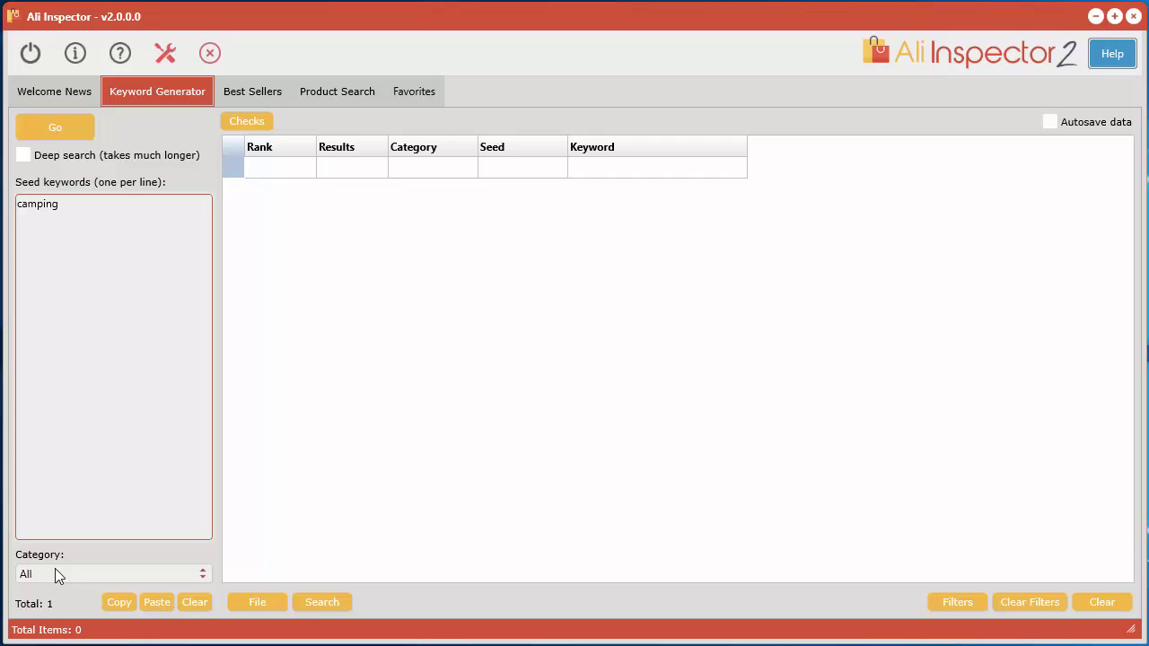
Filter the category tree for 'camp' and set the search category to Camping & Hiking.
click(92, 577)
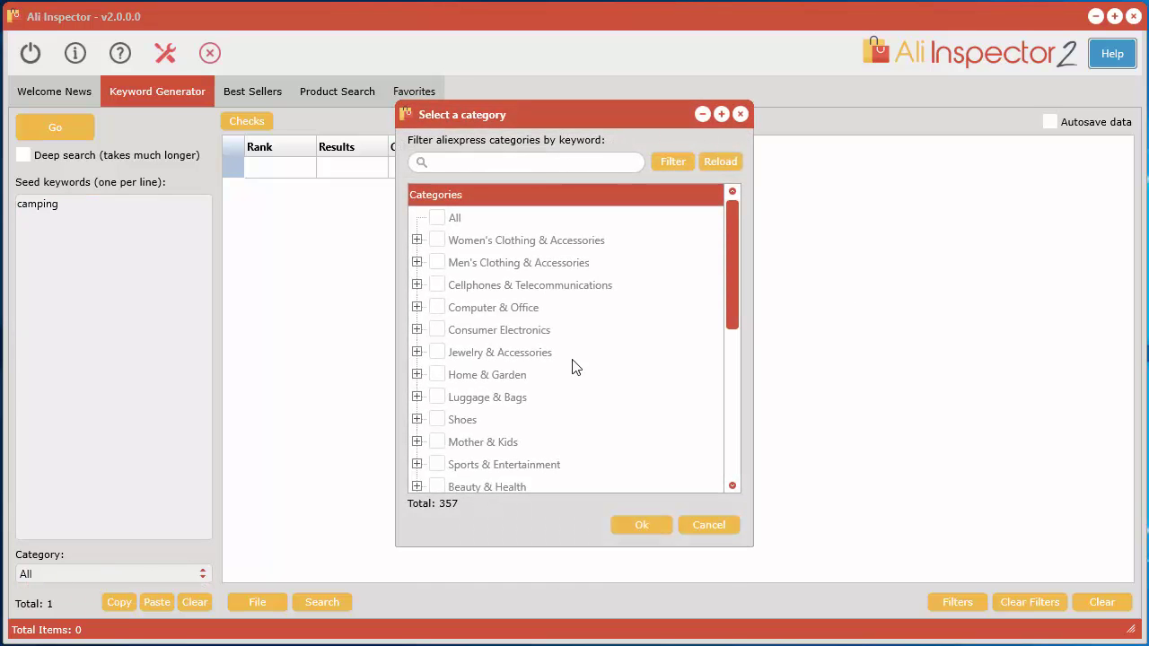
mouse_move(735, 225)
mouse_down()
mouse_move(732, 433)
mouse_move(743, 218)
mouse_up()
click(513, 164)
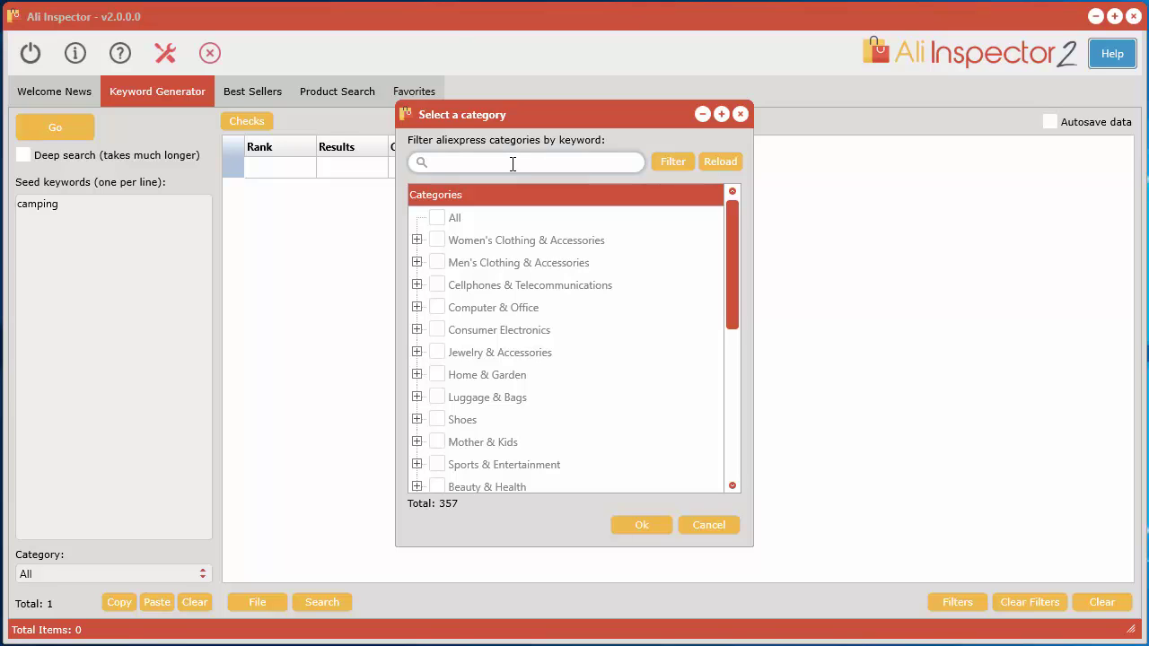
click(417, 307)
click(416, 307)
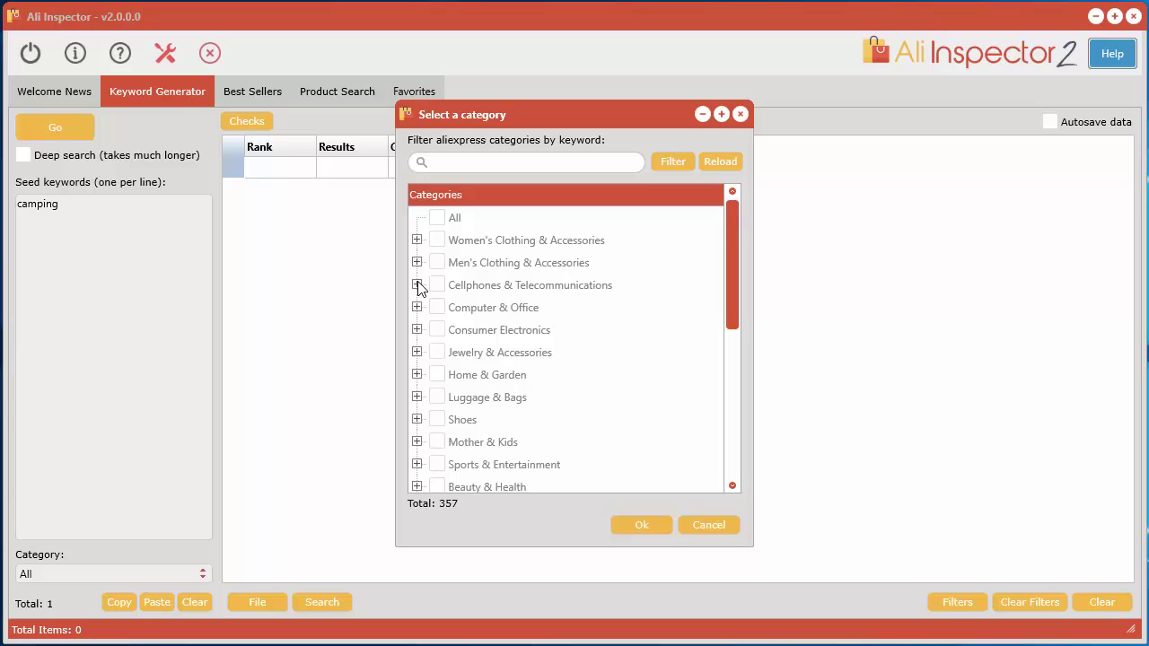
click(470, 168)
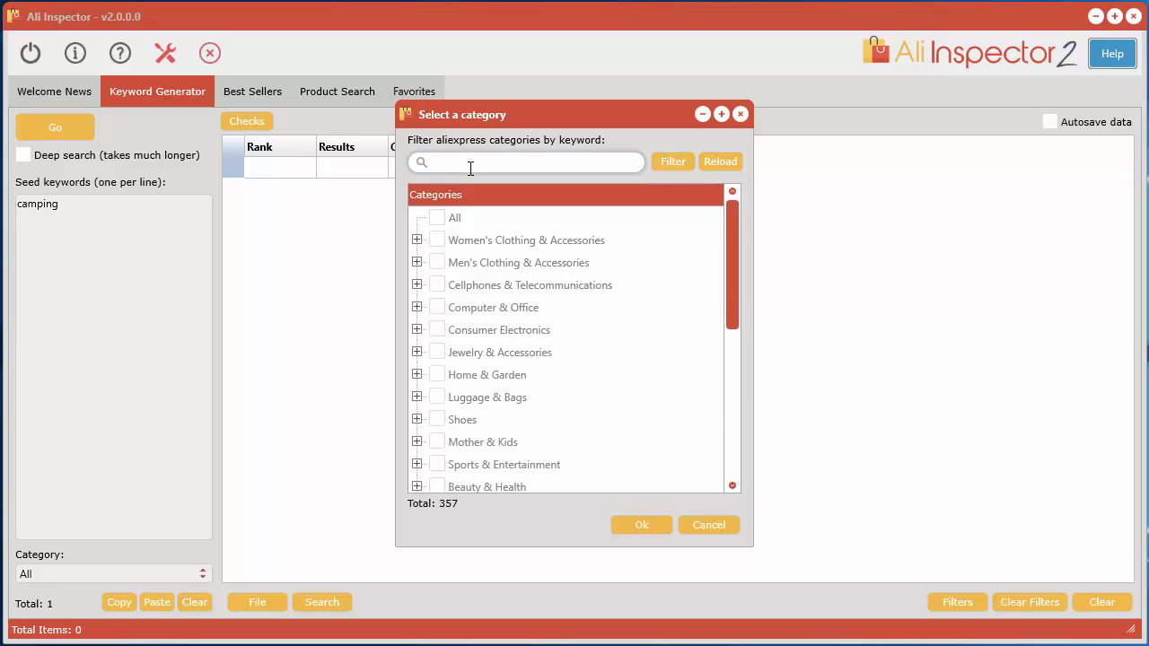
text(camp)
click(674, 163)
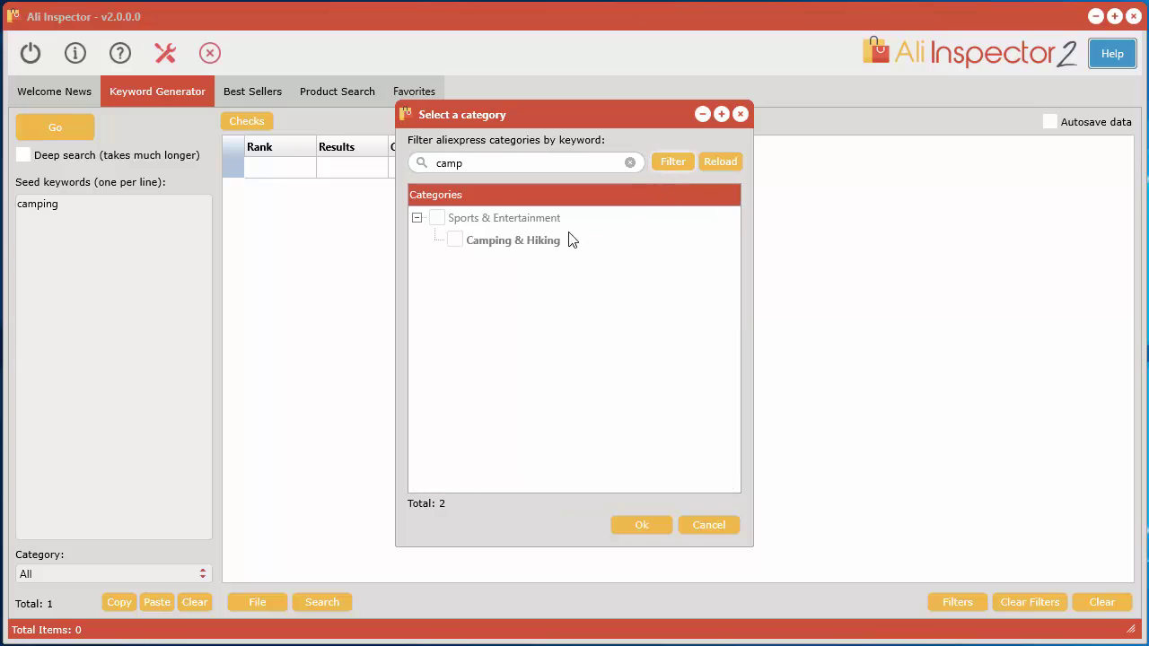
click(455, 241)
click(656, 526)
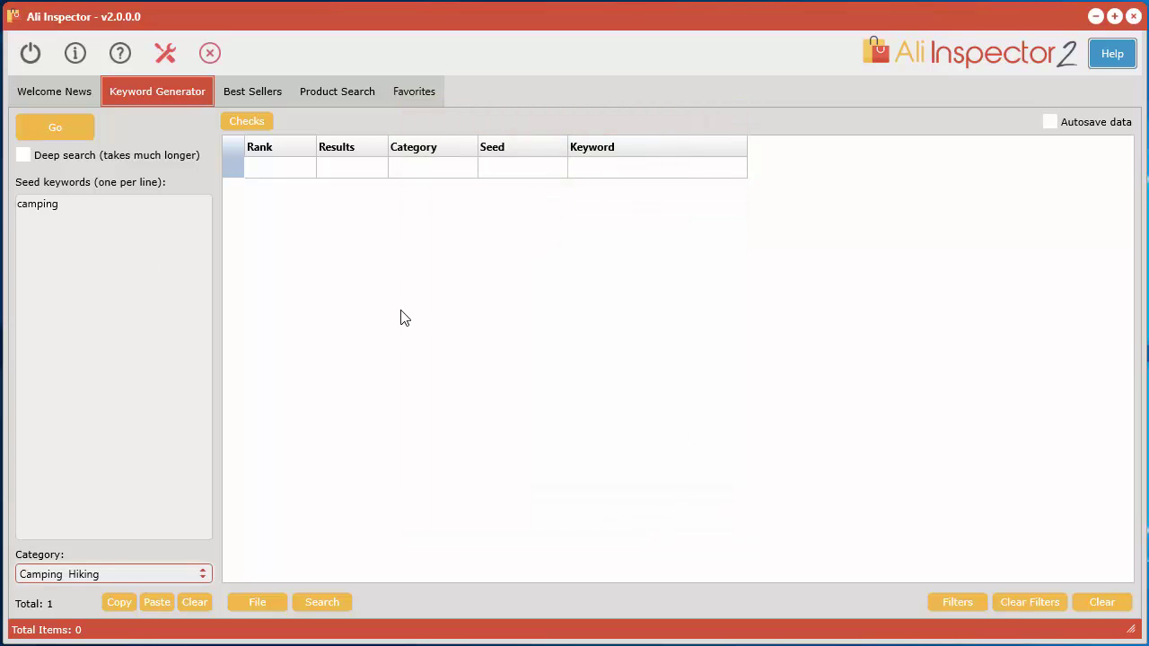
Generate the camping keyword ideas and search AliExpress for 'camping a'.
click(56, 127)
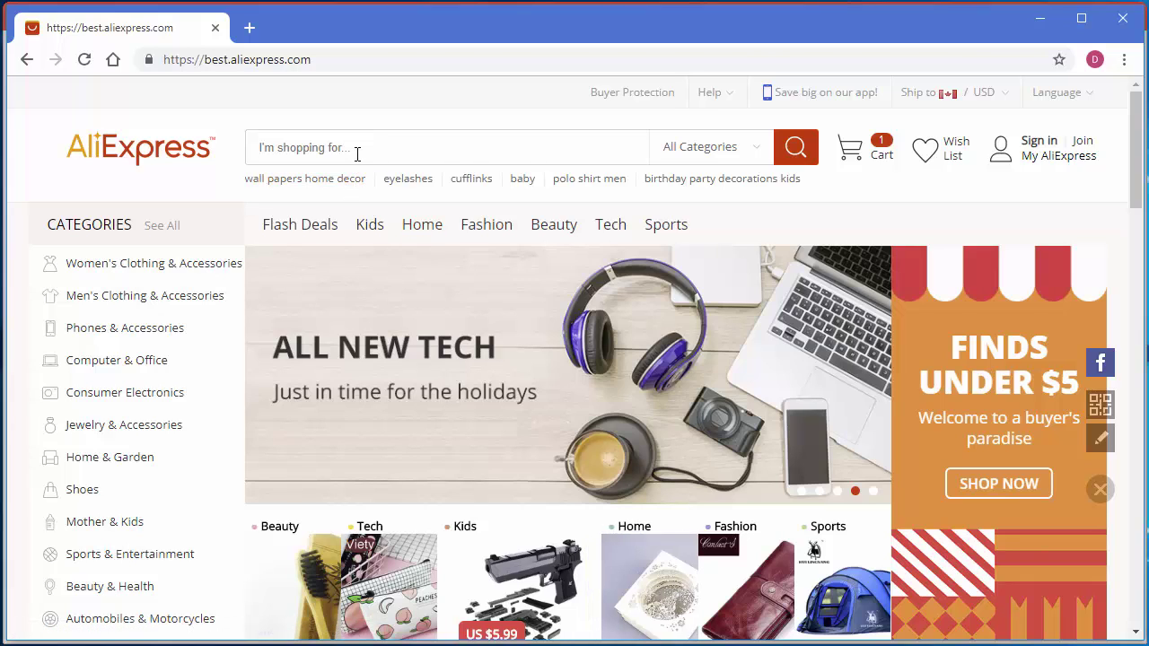
click(357, 153)
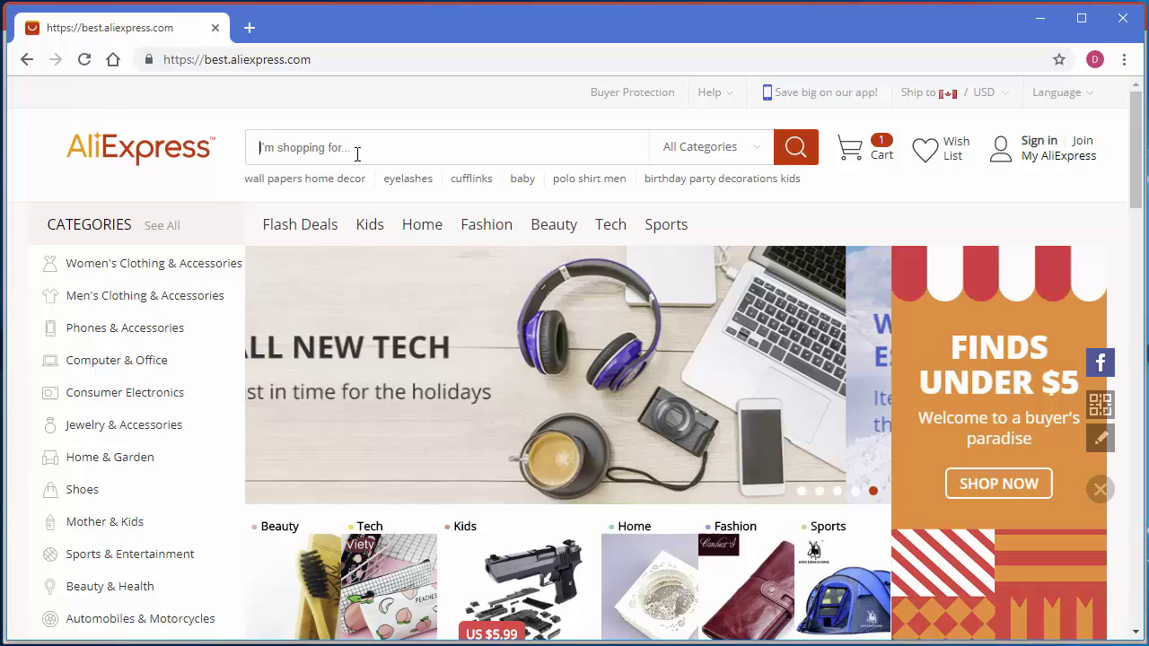
text(camping)
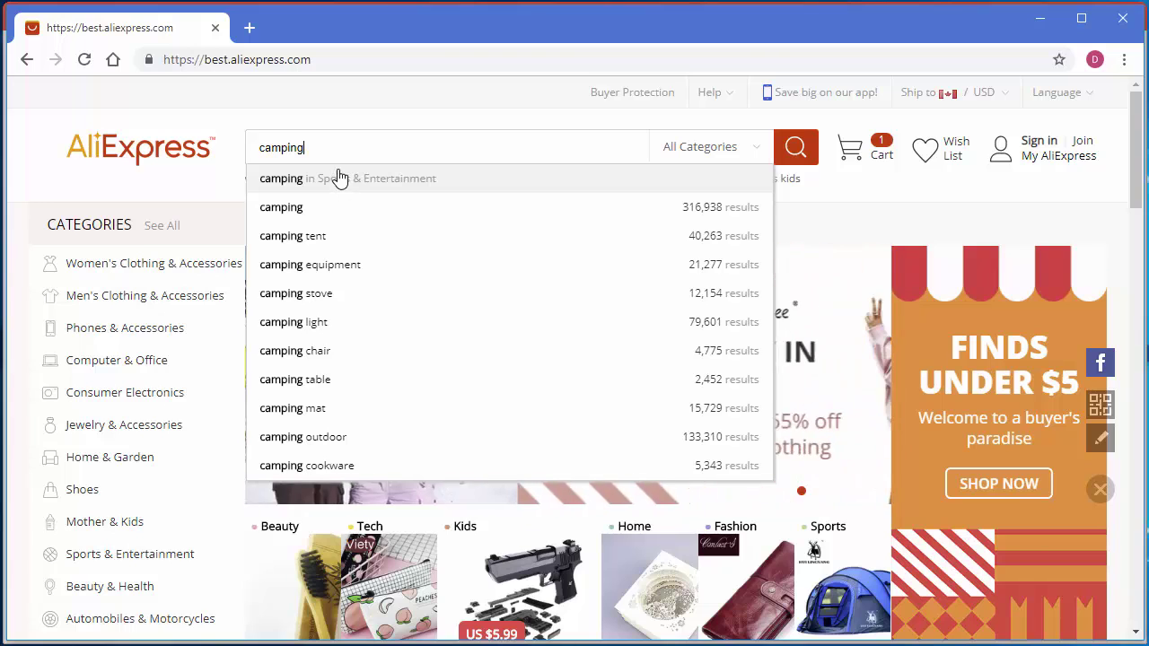
text(a)
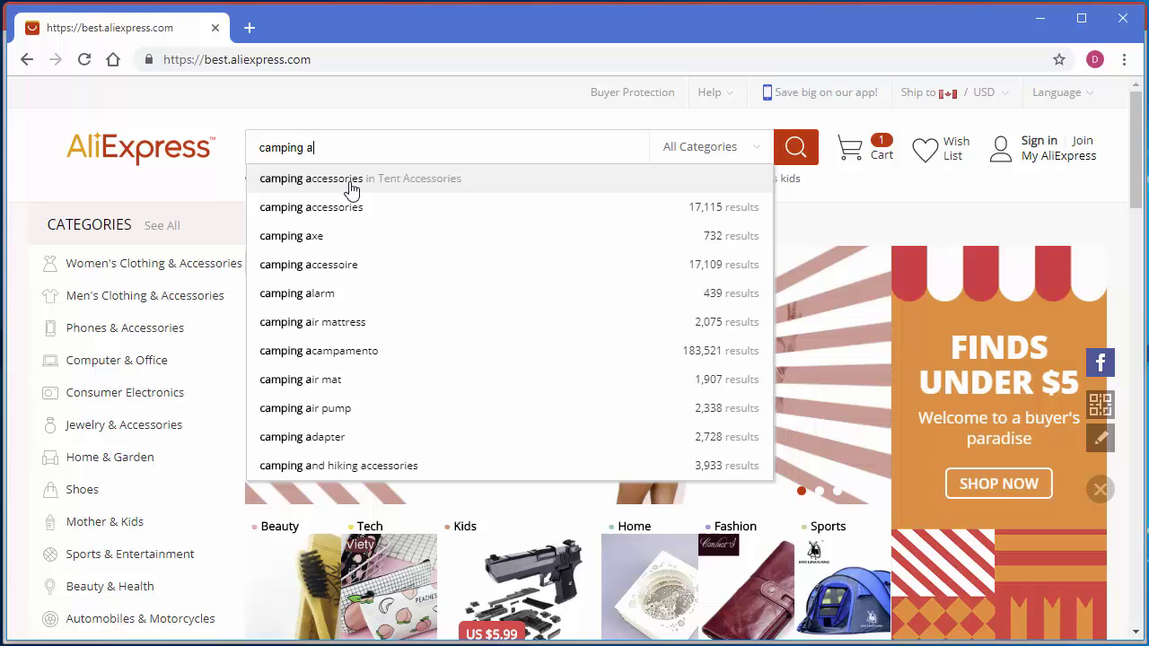
Compare AliExpress suggestions for 'camping b', 'camping c' and 'camping d', then move the browser aside.
key(BackSpace)
text(b)
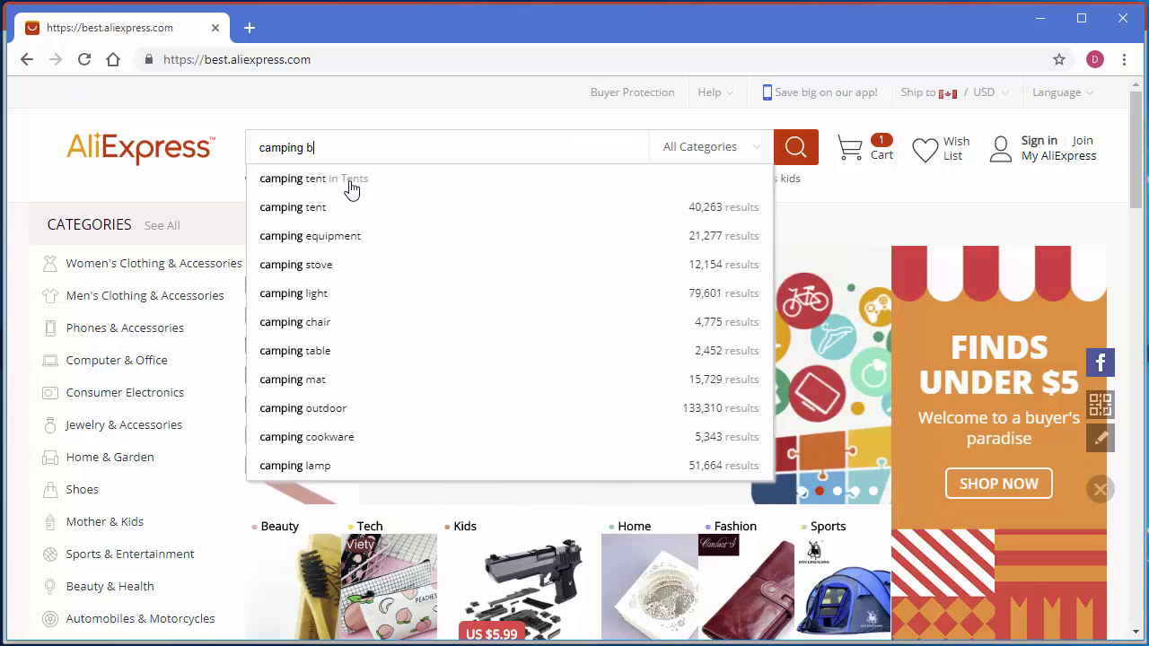
key(BackSpace)
text(c)
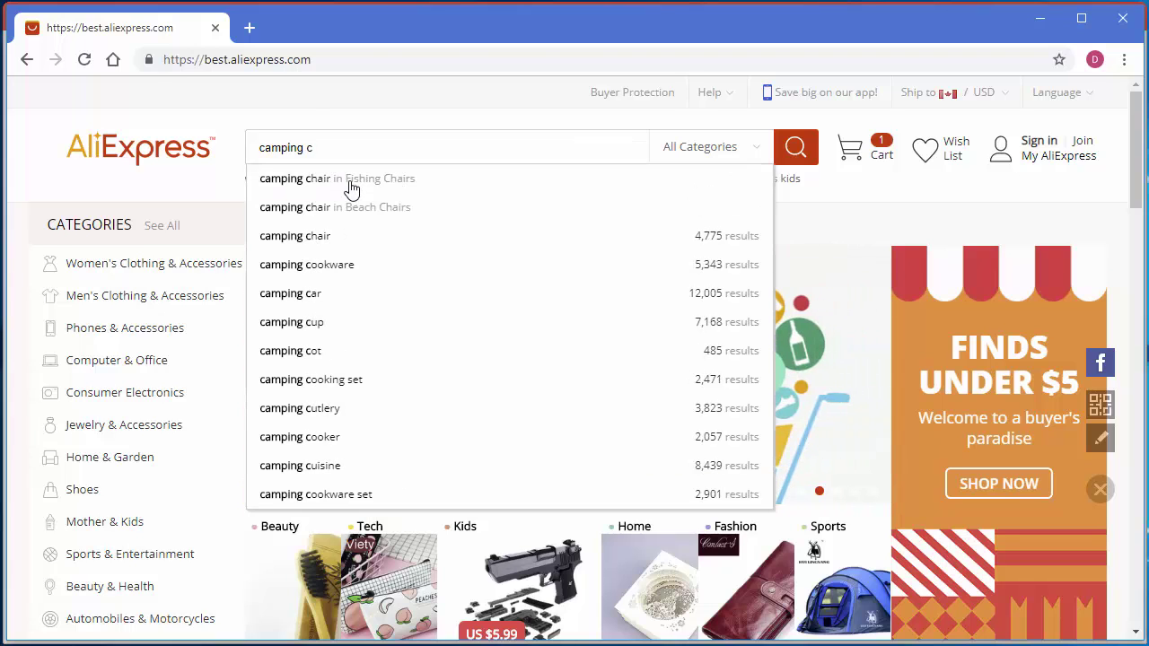
key(BackSpace)
text(d)
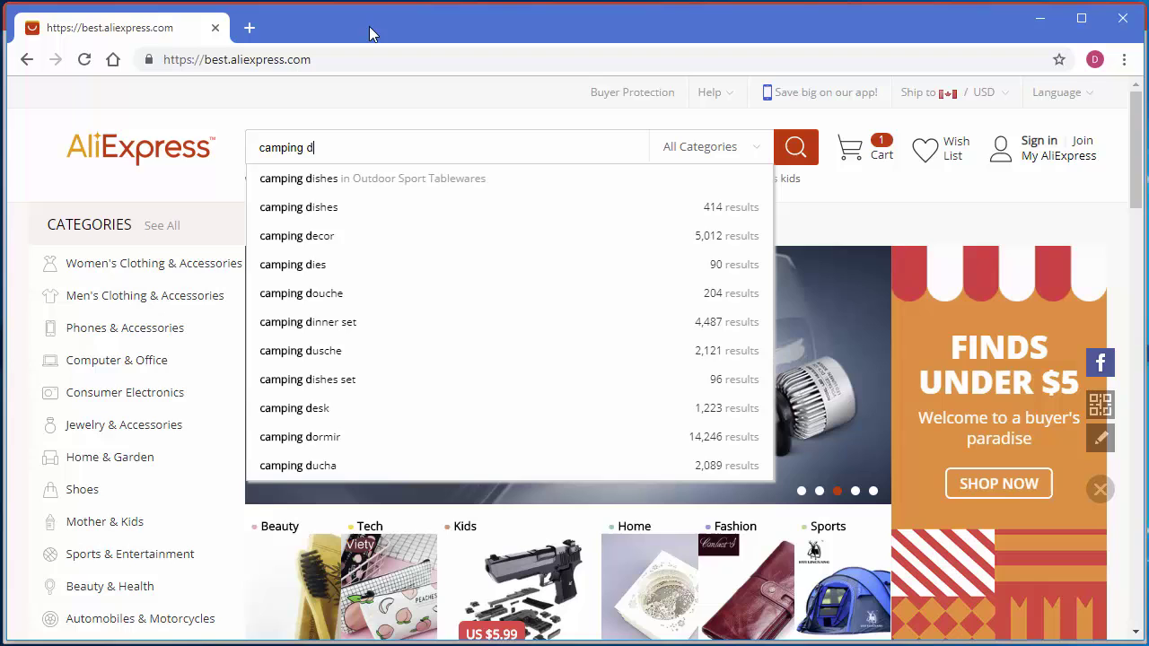
drag(371, 26, 1076, 23)
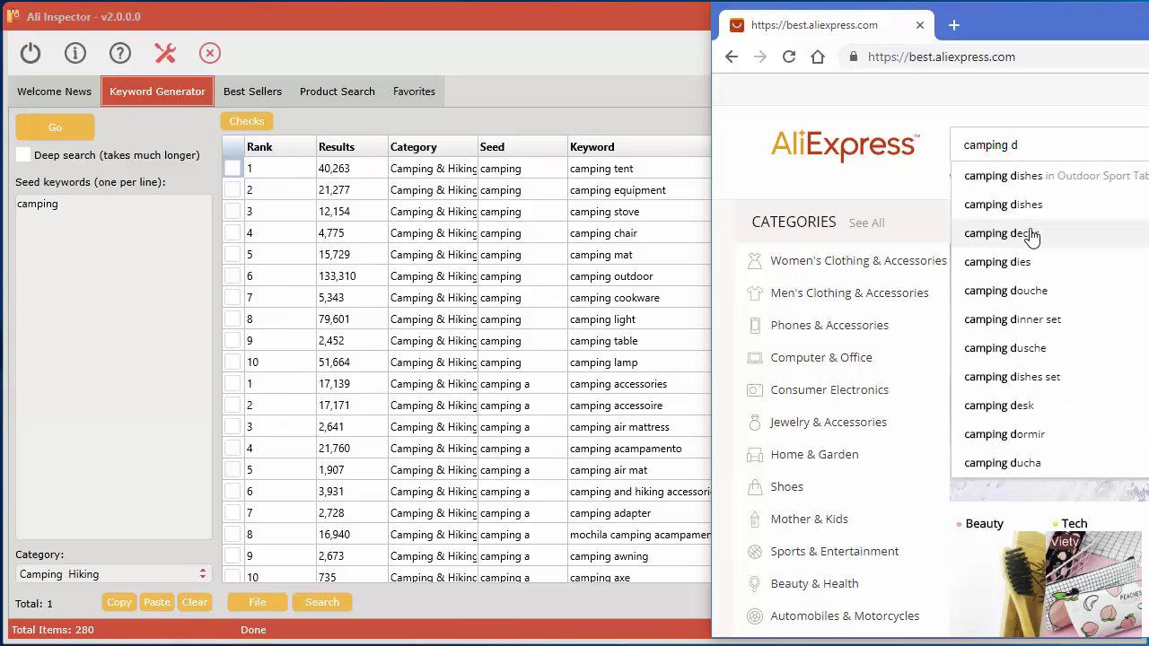
Replace the AliExpress search with 'camping' and bring the 280-keyword table to the front.
triple_click(1026, 154)
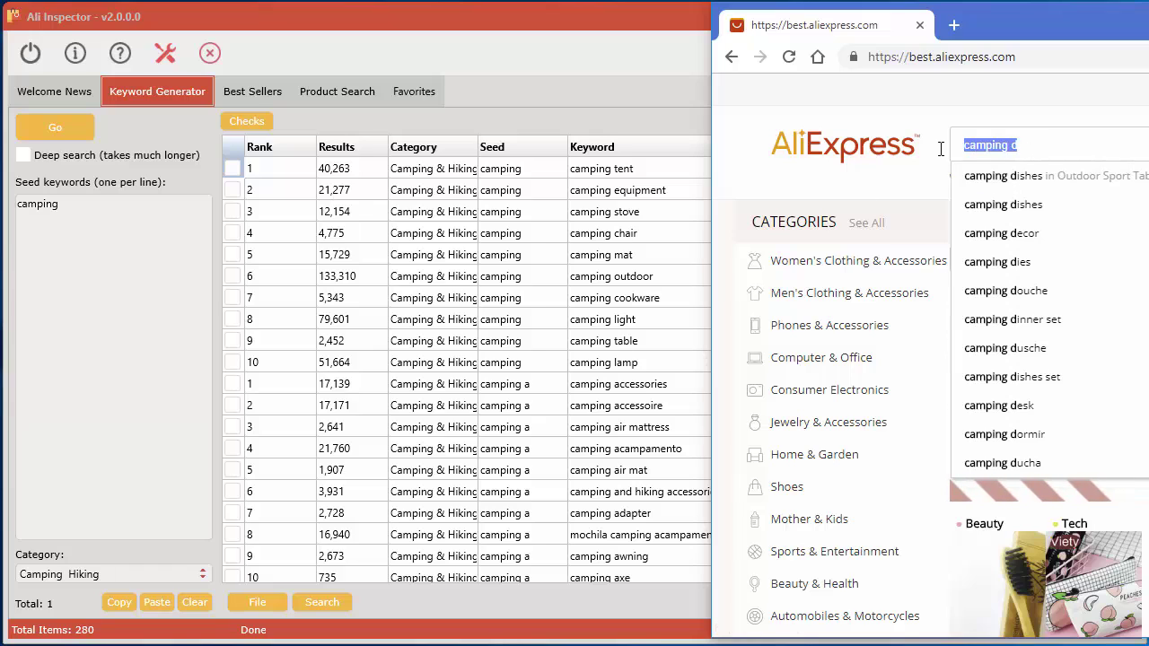
text(camping)
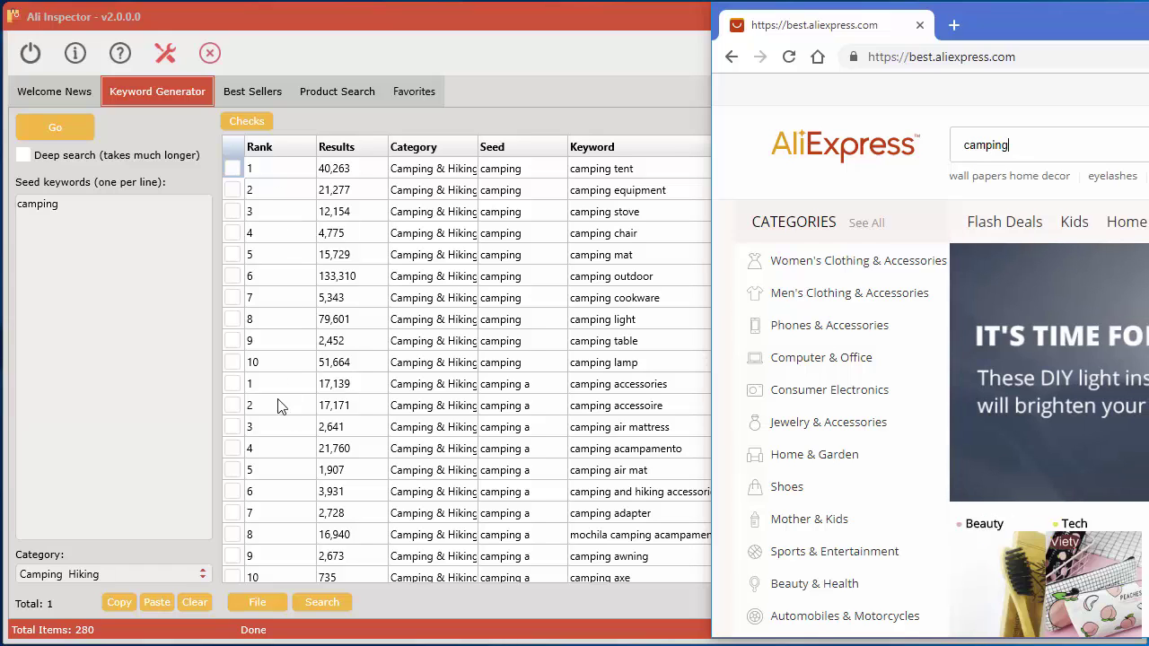
click(593, 36)
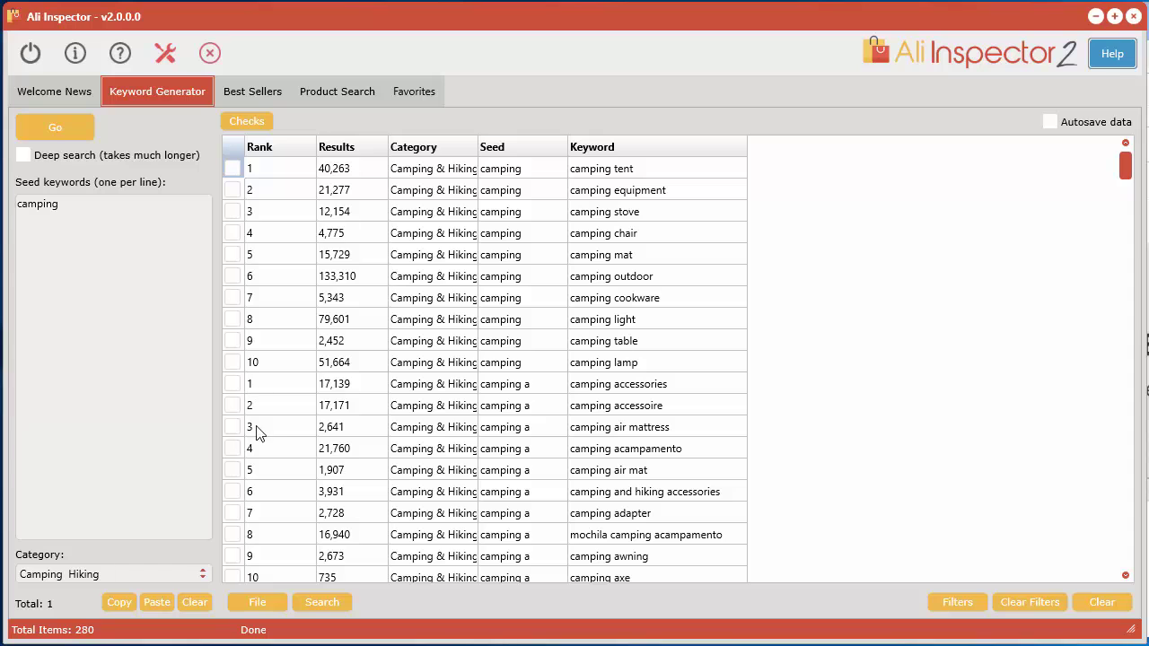
scroll(512, 413, down, 10)
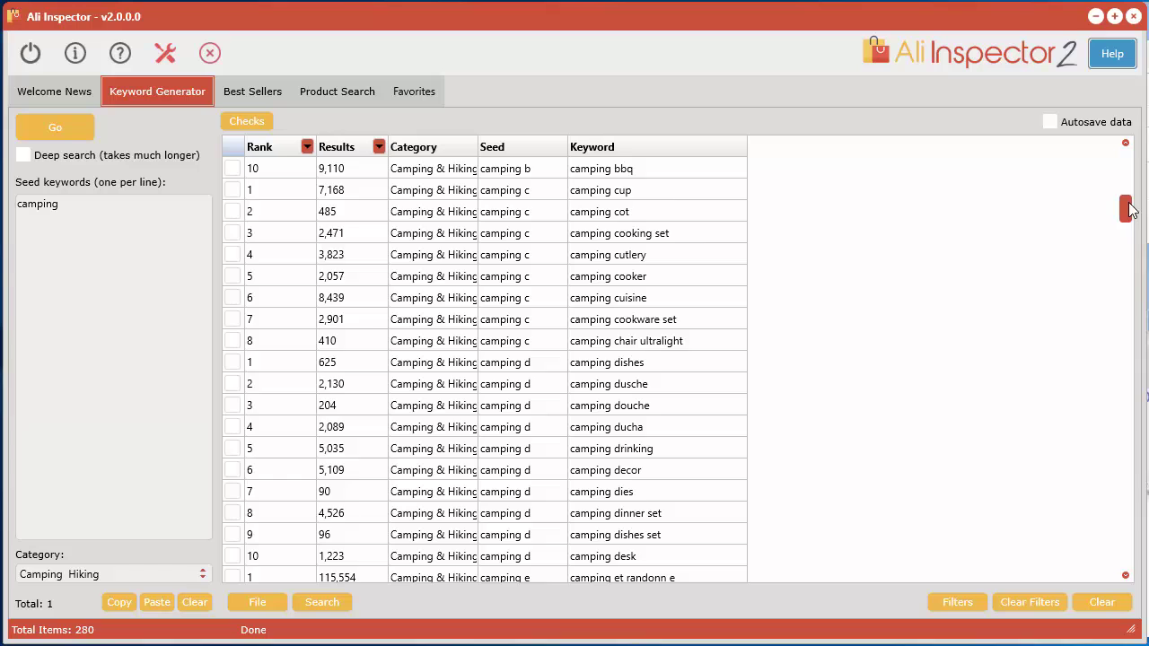
drag(1125, 208, 1126, 303)
scroll(554, 225, up, 20)
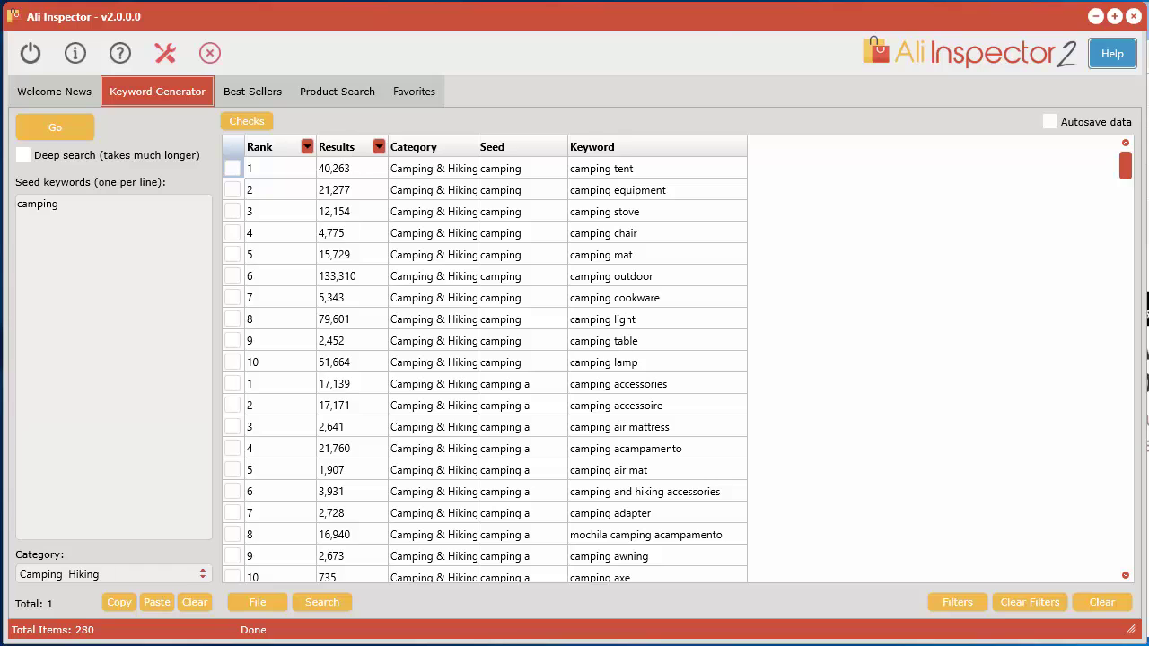
key(alt+Tab)
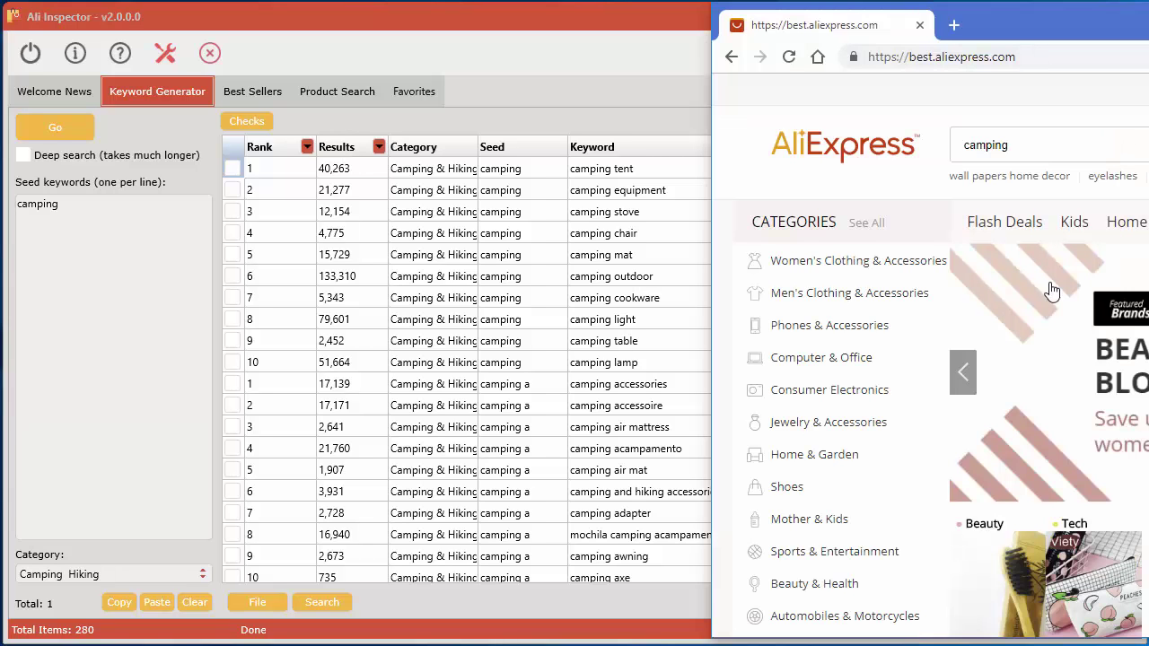
click(490, 25)
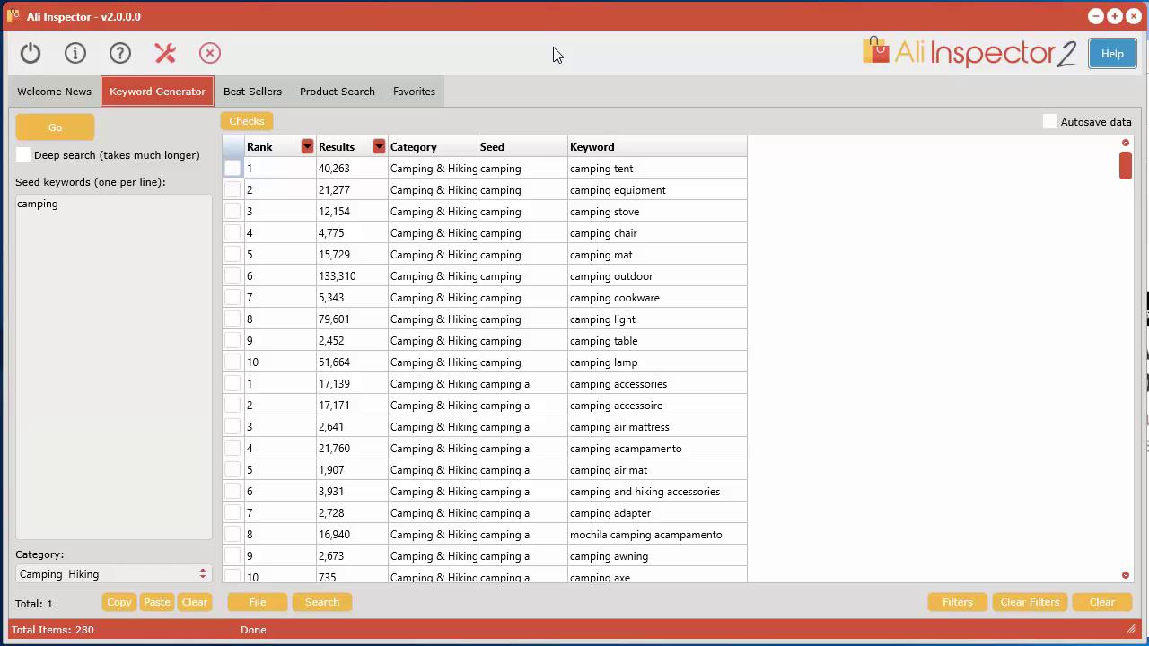
click(275, 149)
scroll(279, 299, down, 1)
scroll(280, 359, down, 6)
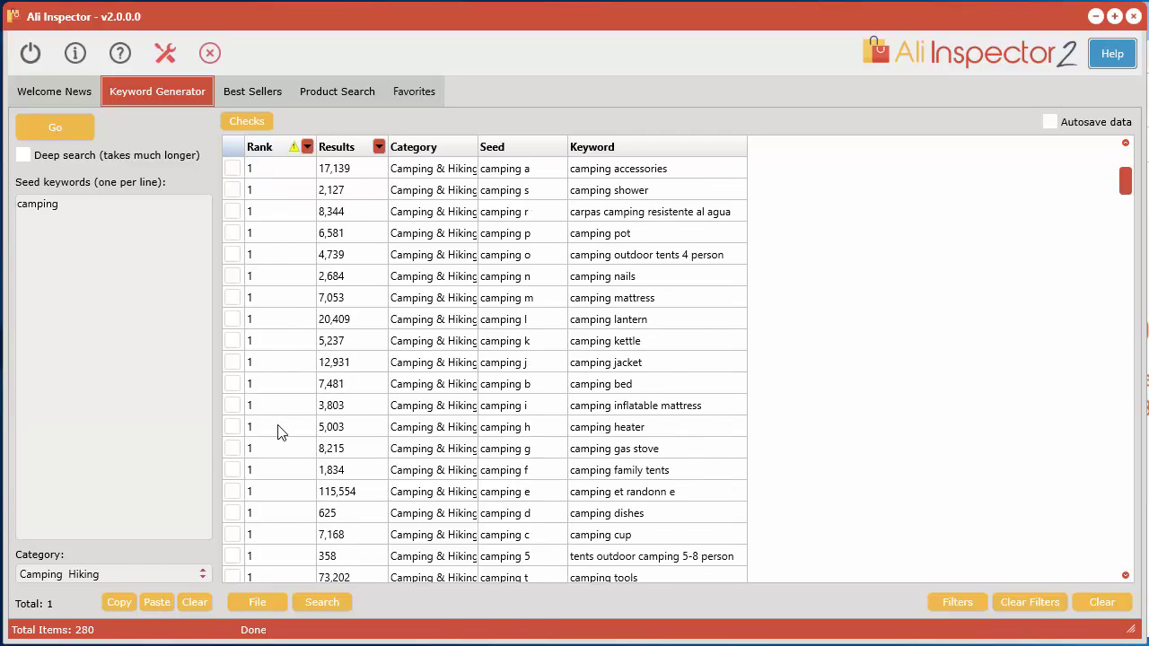
scroll(286, 453, up, 7)
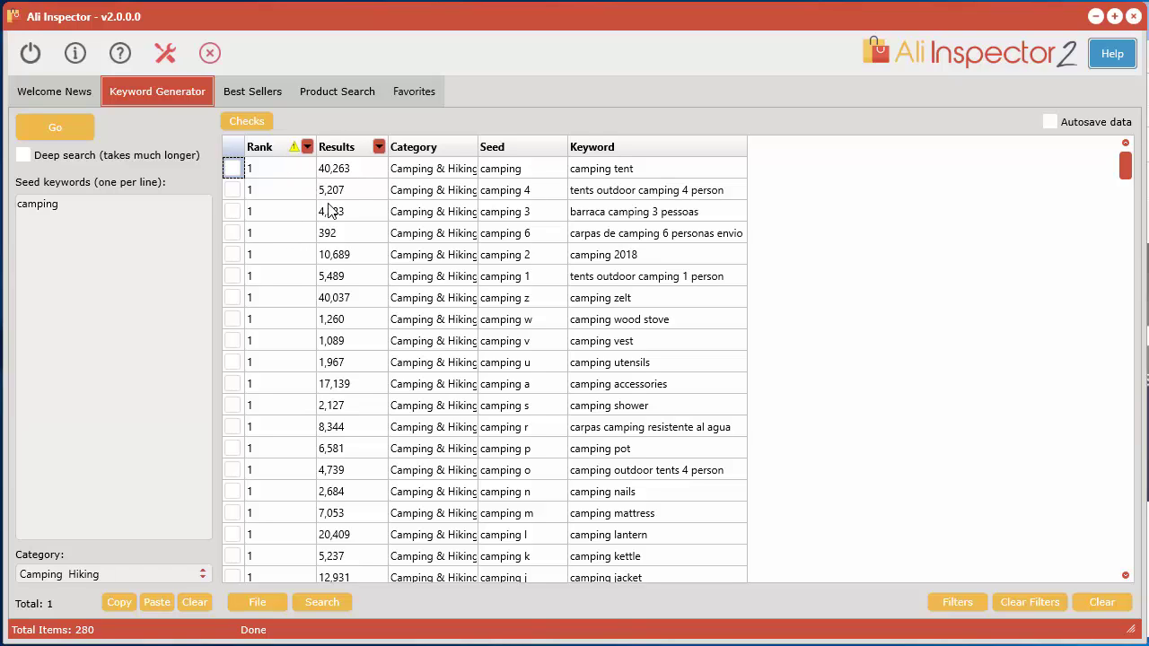
scroll(347, 473, down, 1)
scroll(346, 473, down, 4)
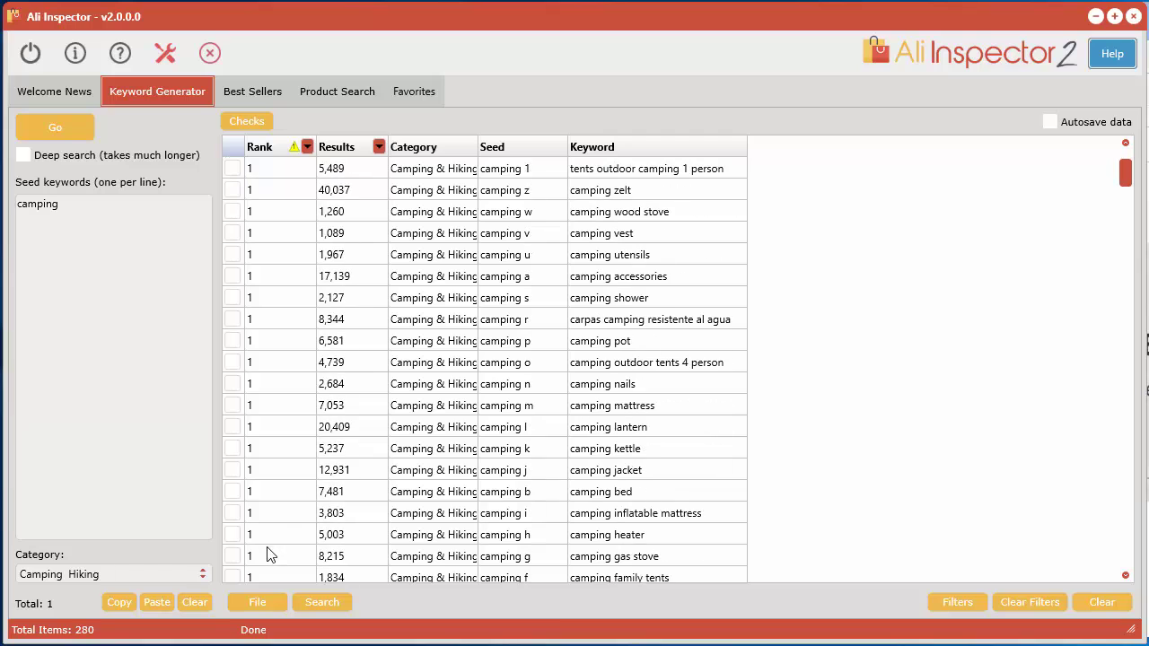
scroll(268, 318, down, 11)
scroll(285, 437, up, 16)
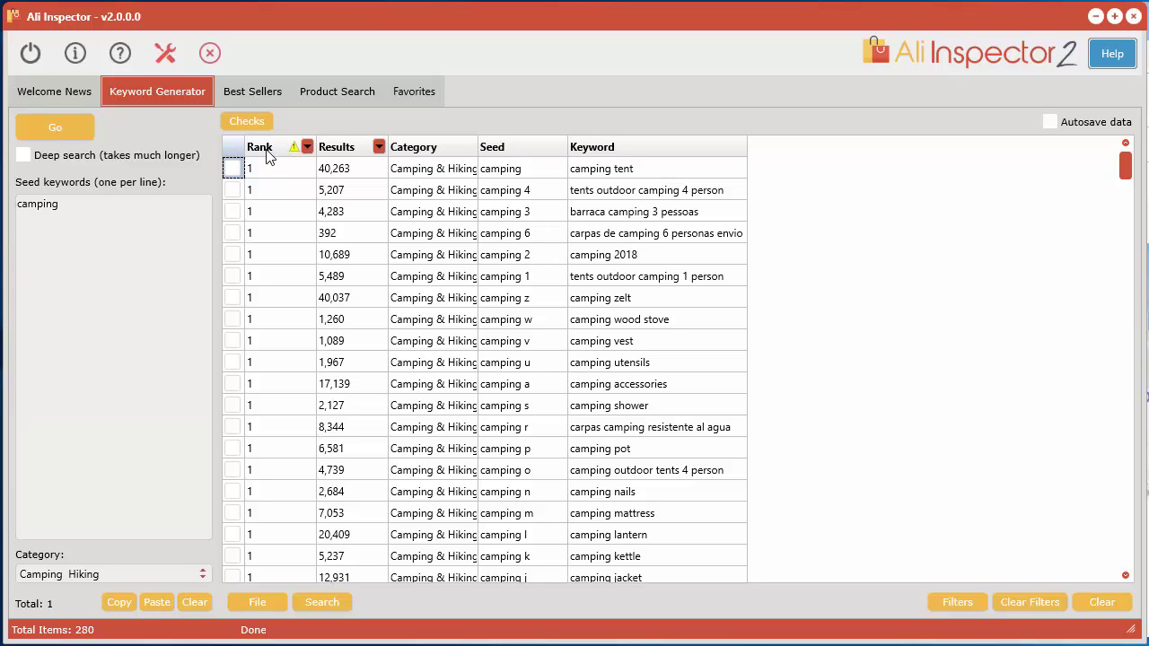
click(373, 164)
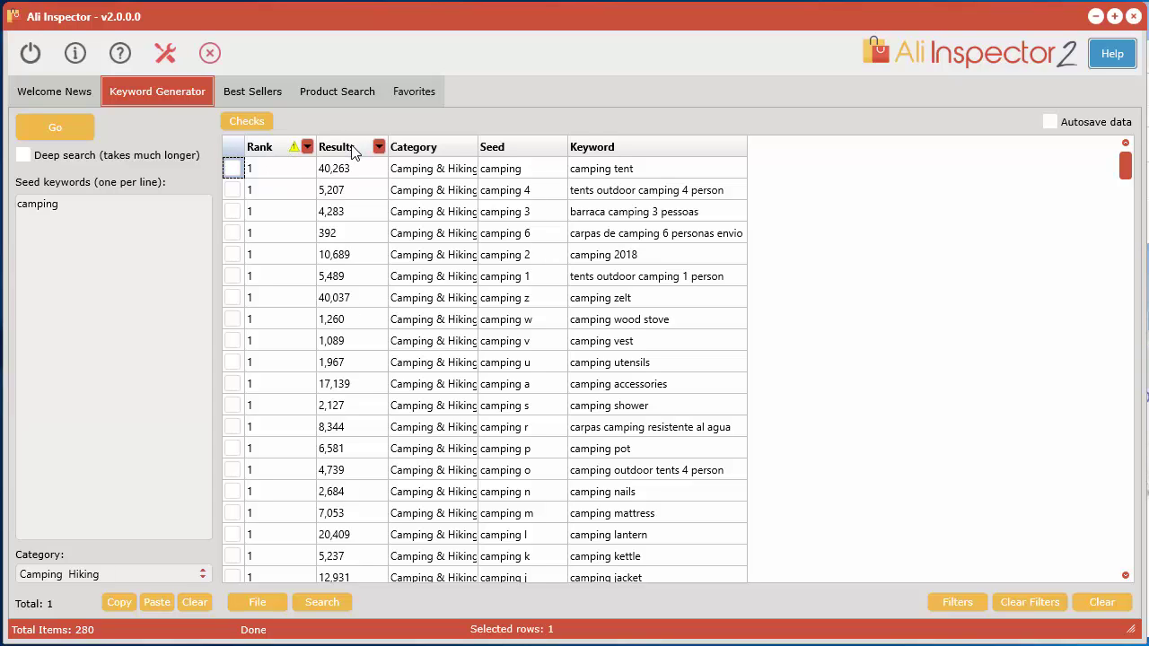
click(353, 149)
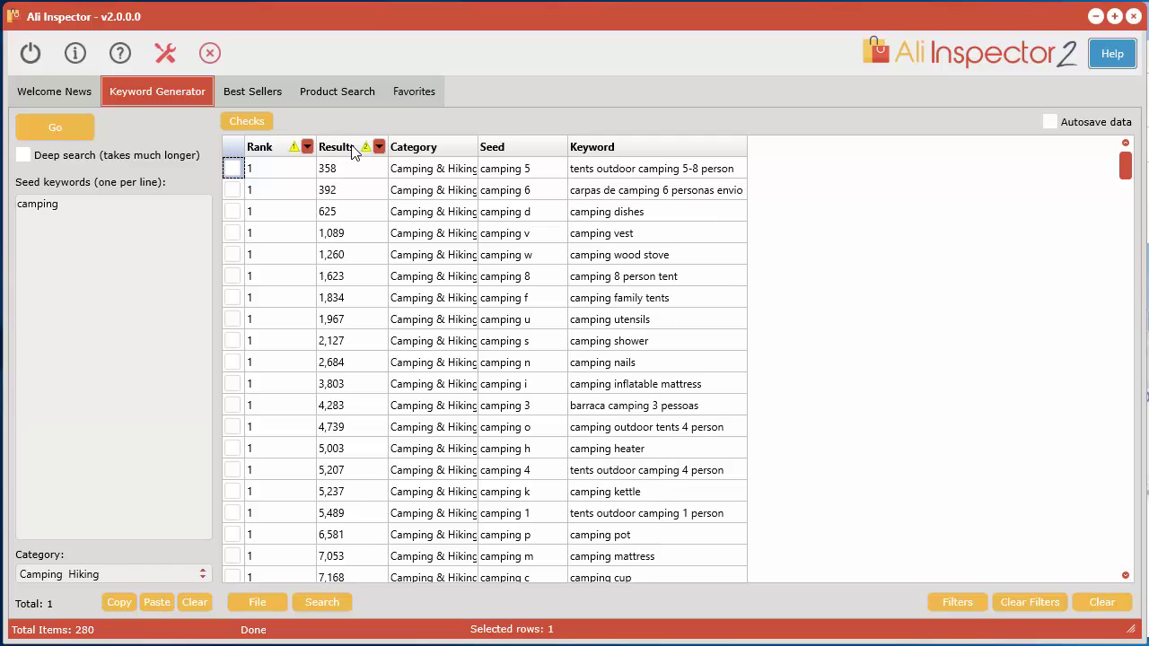
click(353, 149)
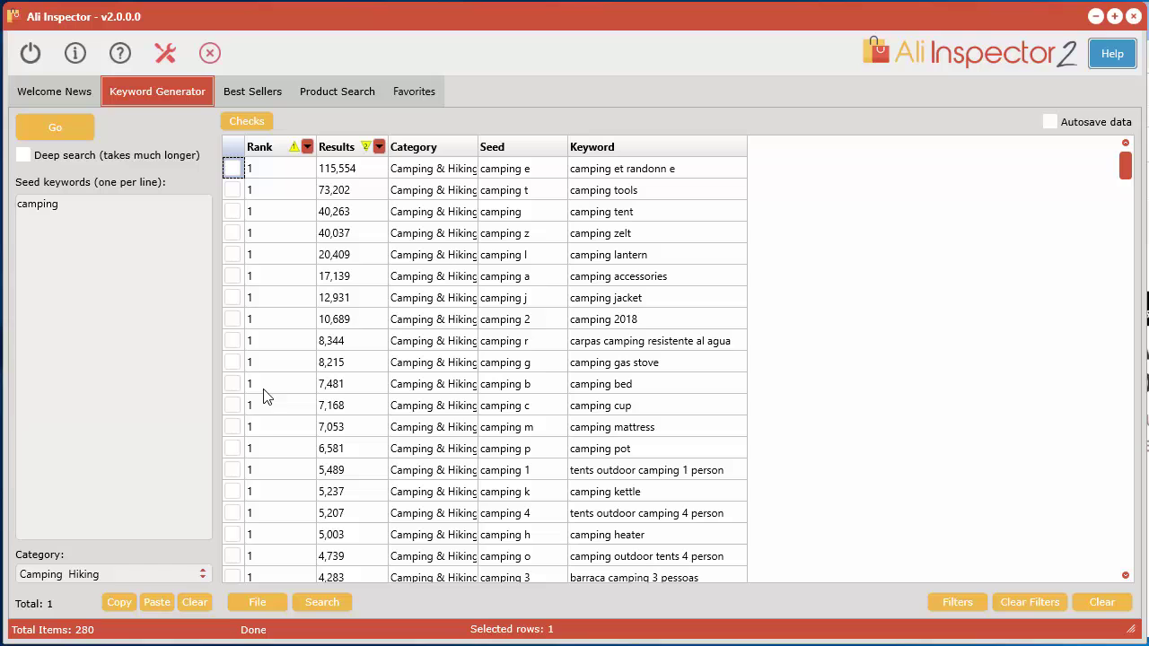
scroll(355, 458, down, 6)
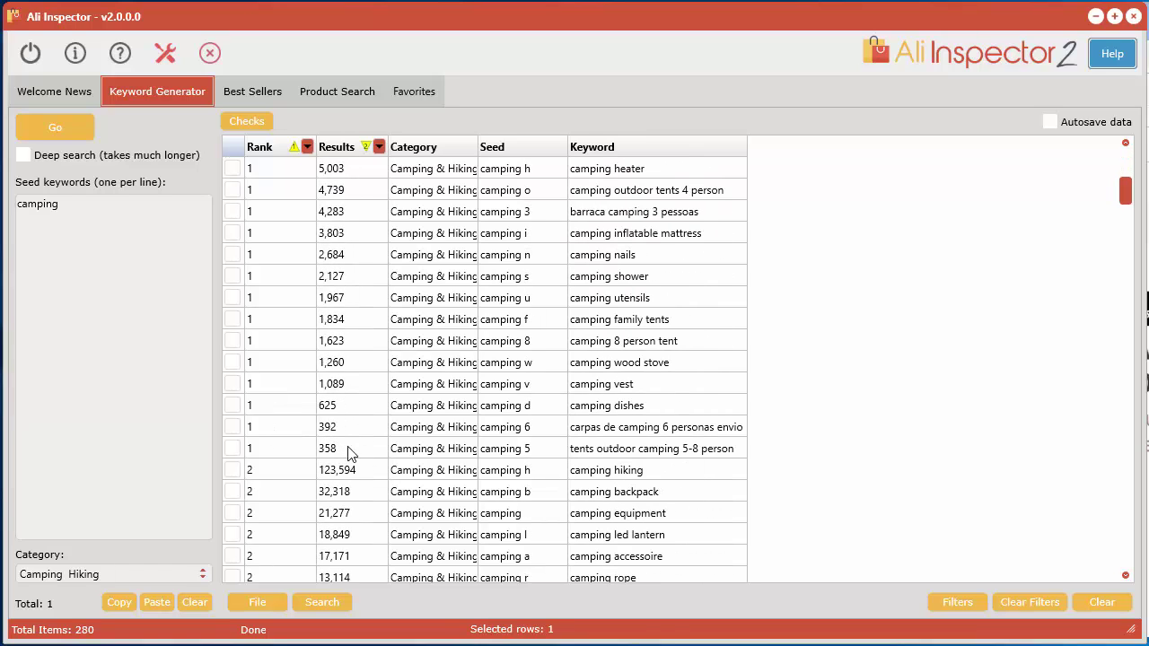
scroll(354, 341, down, 2)
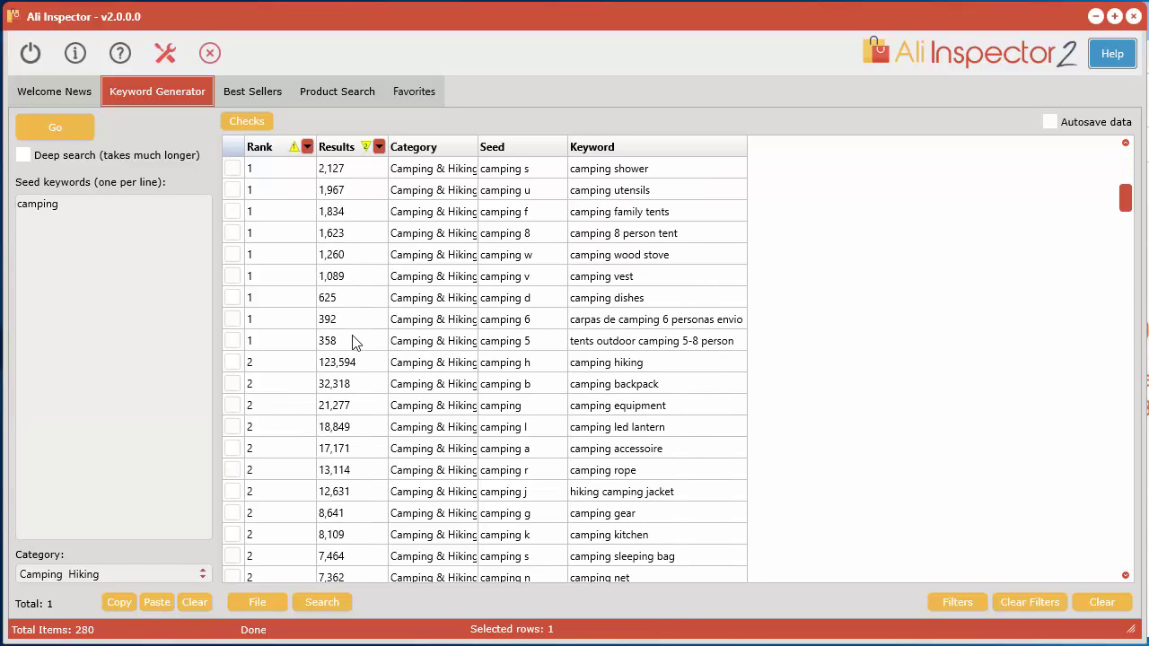
scroll(347, 510, down, 4)
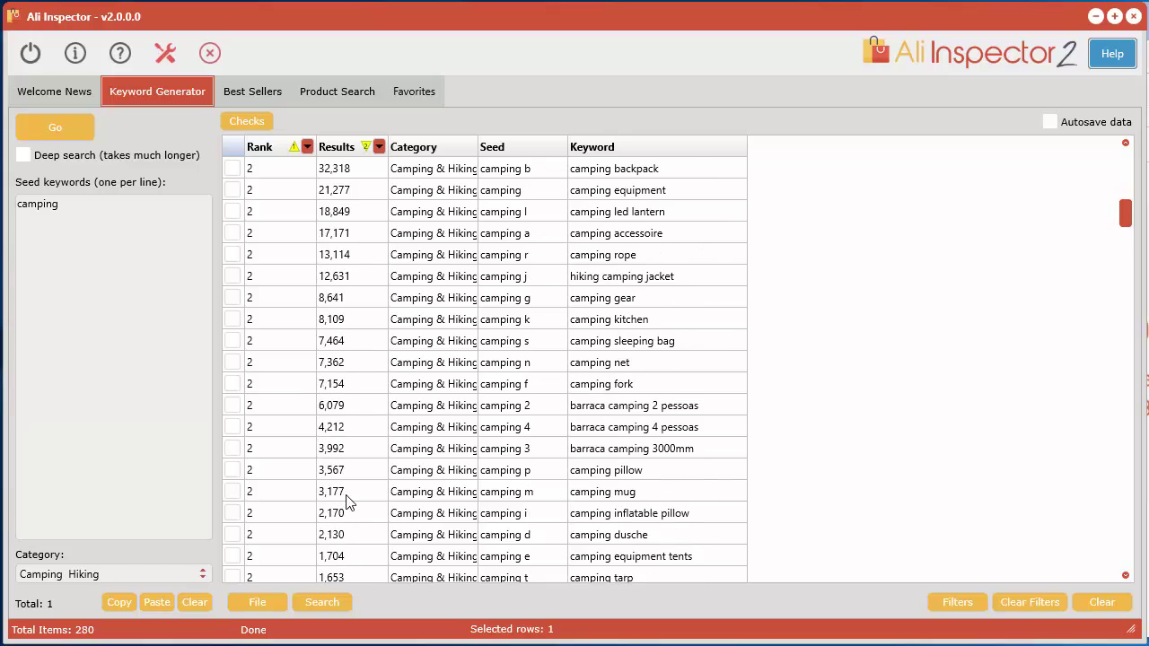
scroll(348, 503, up, 12)
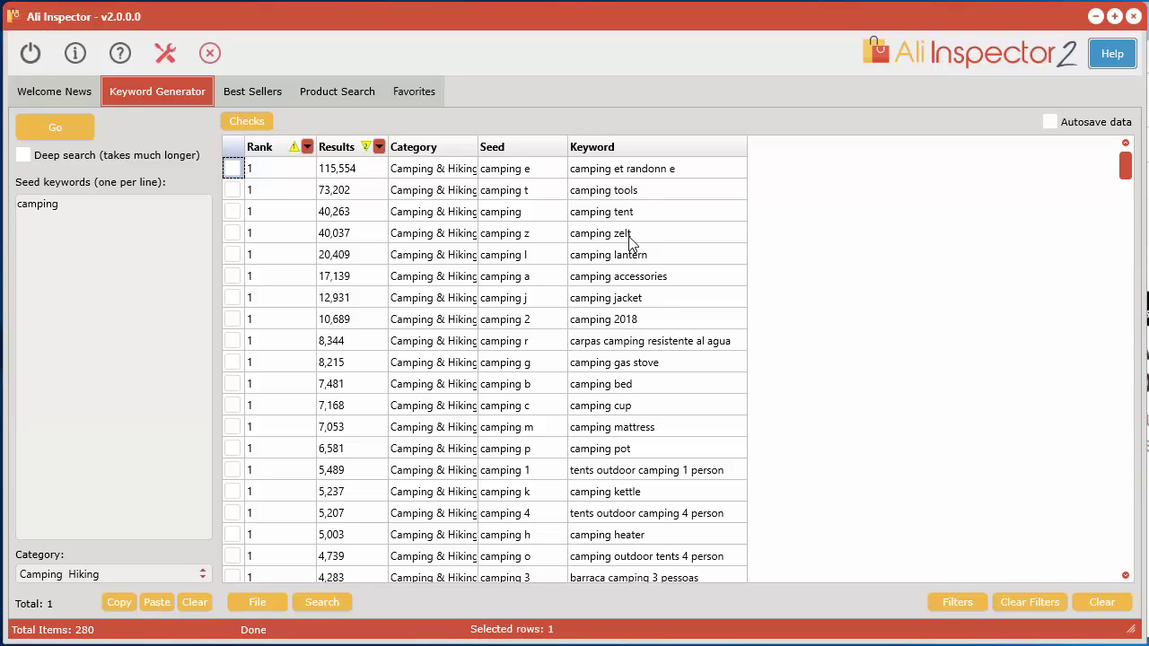
click(665, 235)
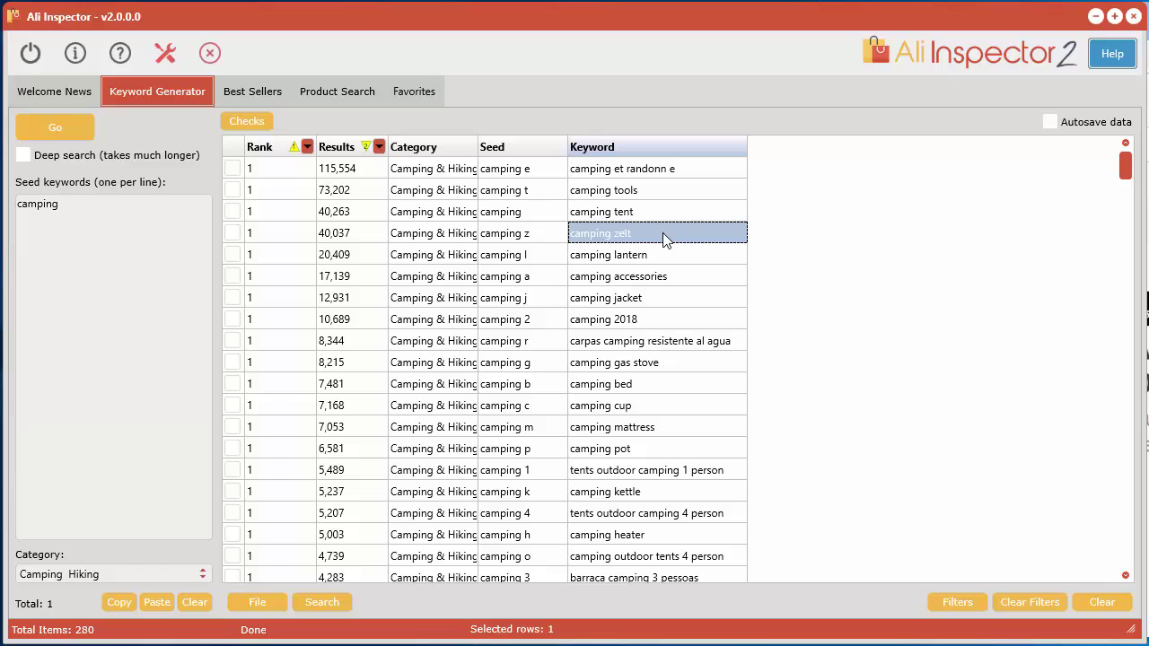
click(638, 256)
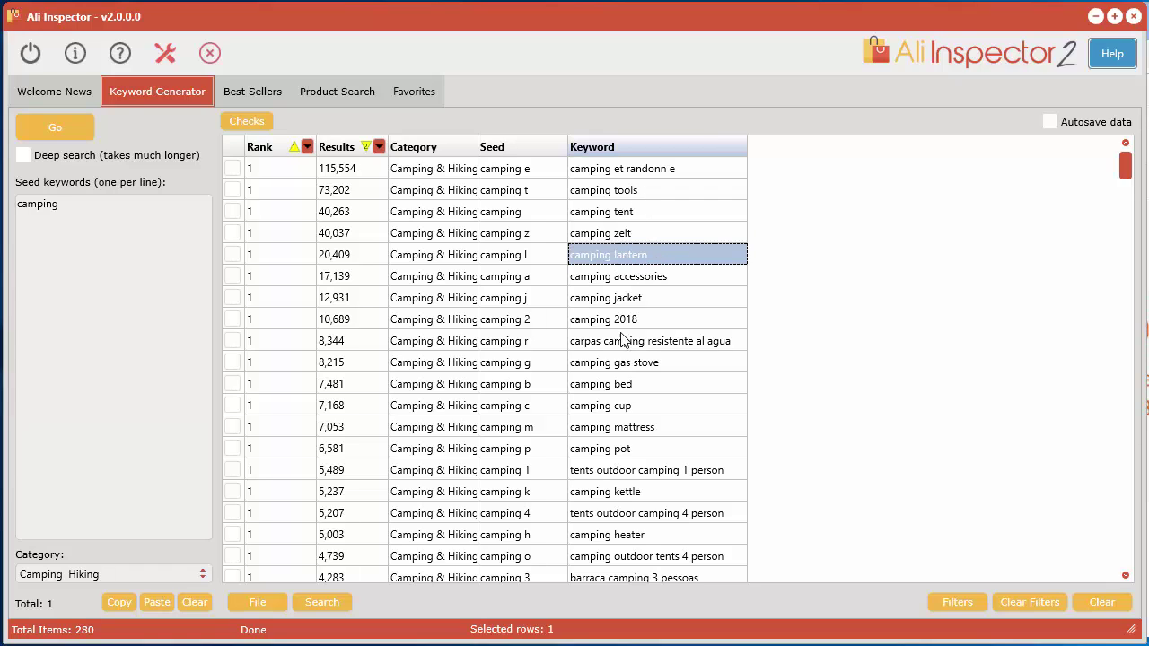
click(626, 302)
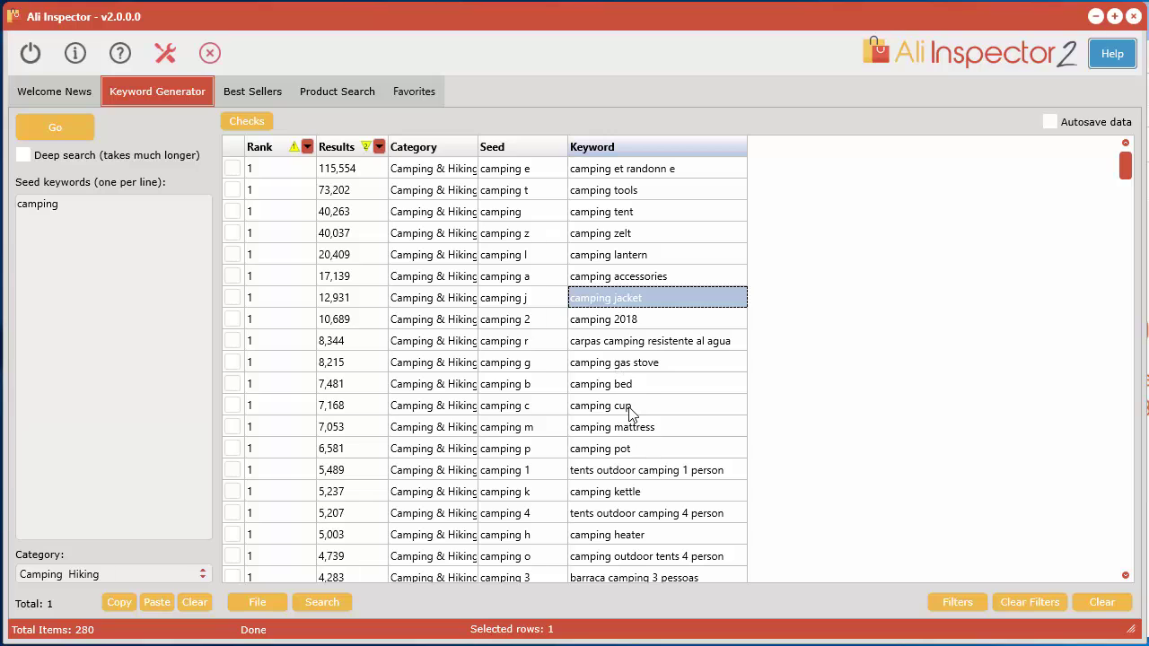
click(631, 408)
click(629, 453)
click(653, 496)
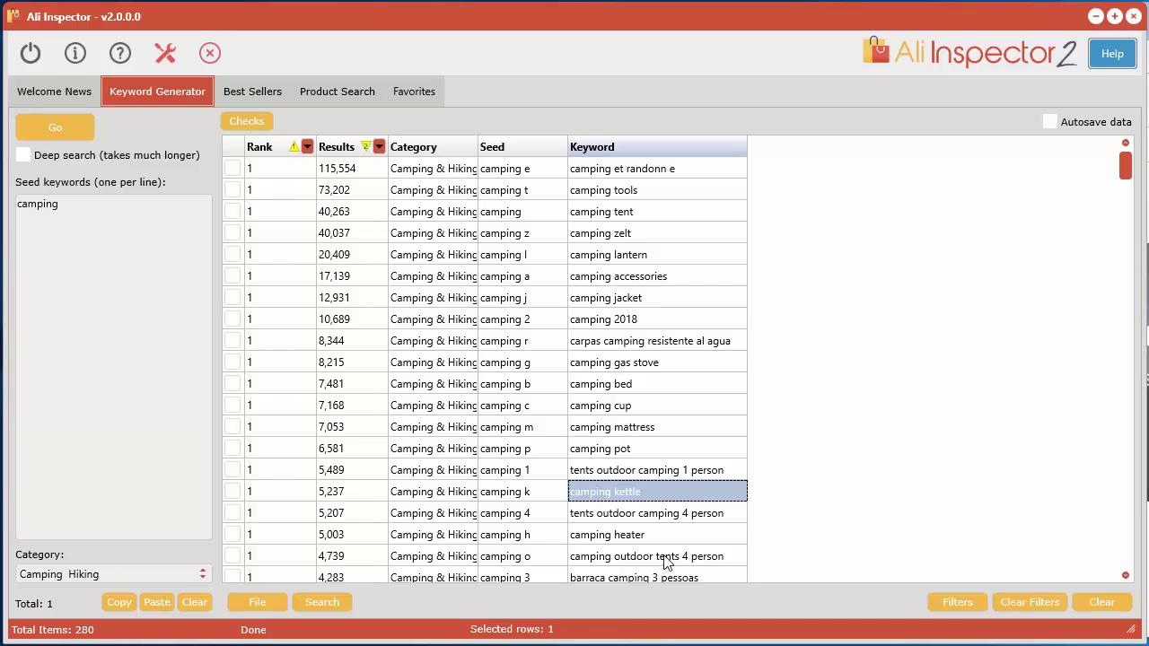
scroll(680, 406, down, 1)
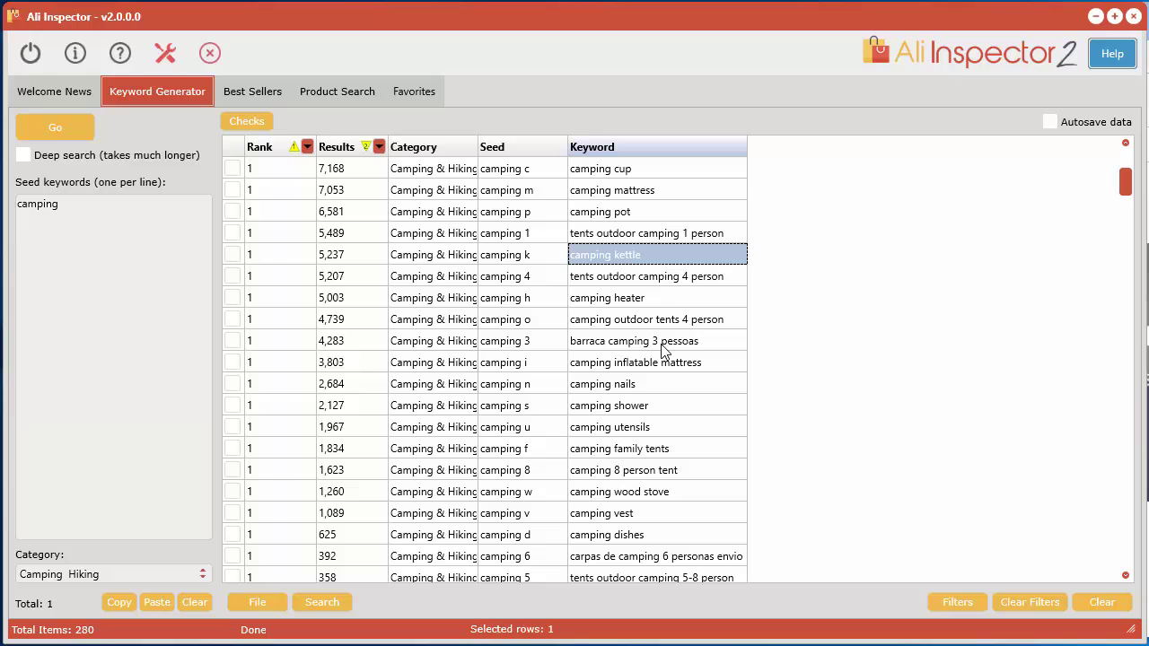
click(659, 429)
scroll(678, 554, down, 2)
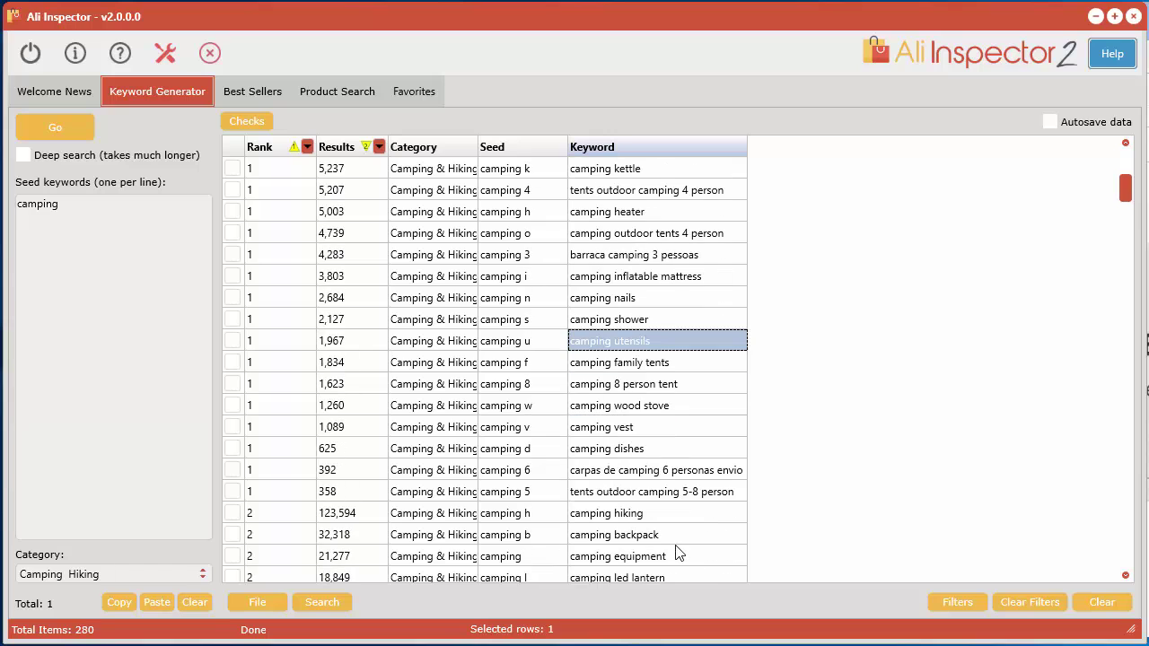
click(641, 429)
scroll(674, 526, down, 2)
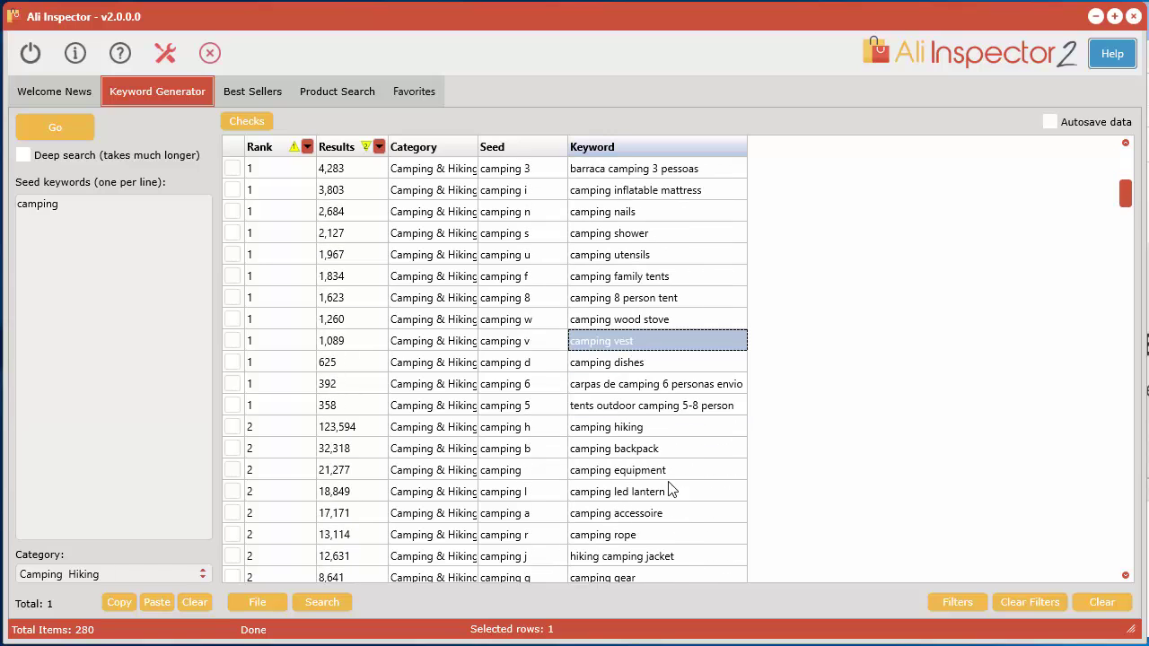
scroll(662, 475, up, 9)
scroll(639, 323, up, 1)
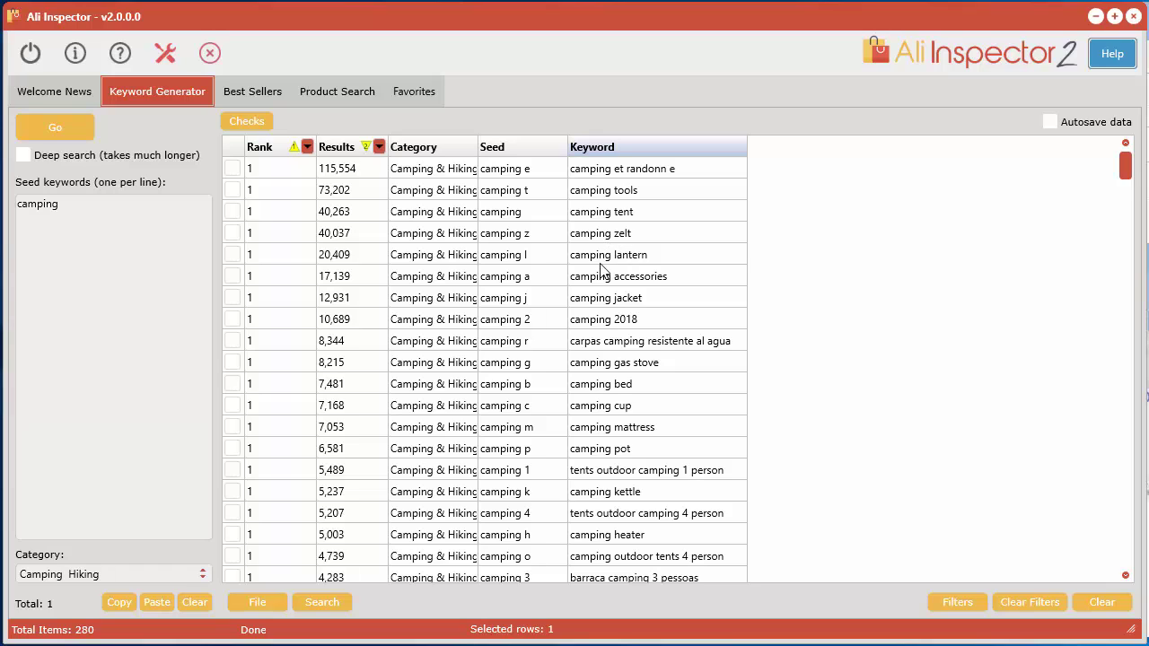
Send 'camping lantern' to Google Trends and dismiss the warning message.
click(600, 257)
right_click(602, 259)
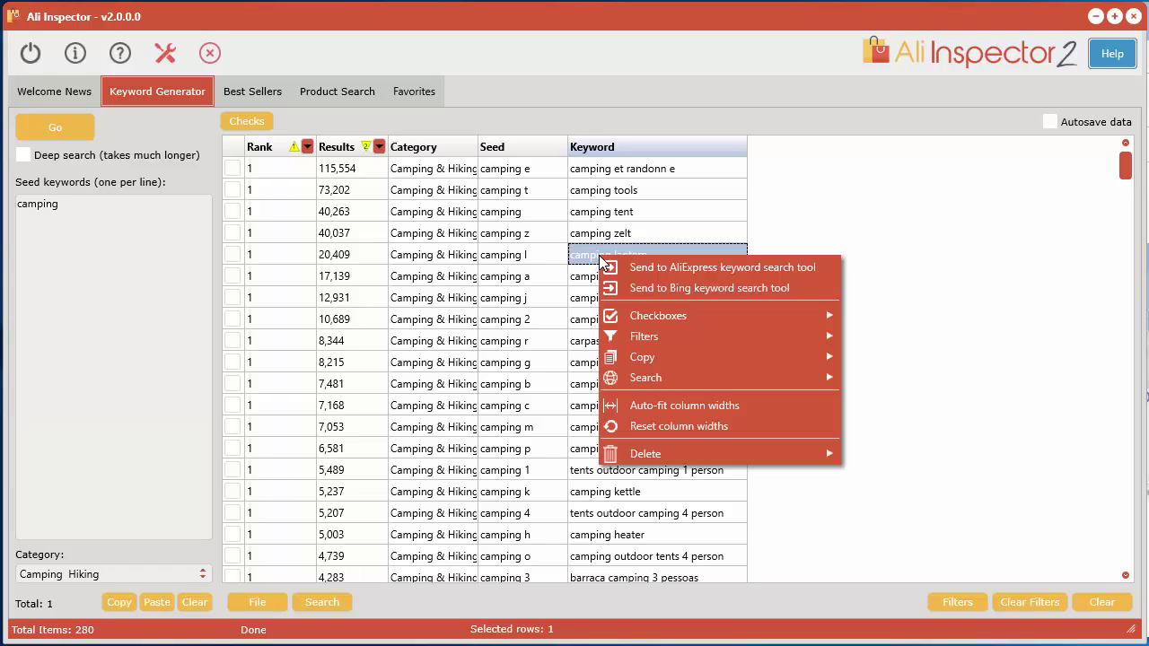
mouse_move(659, 382)
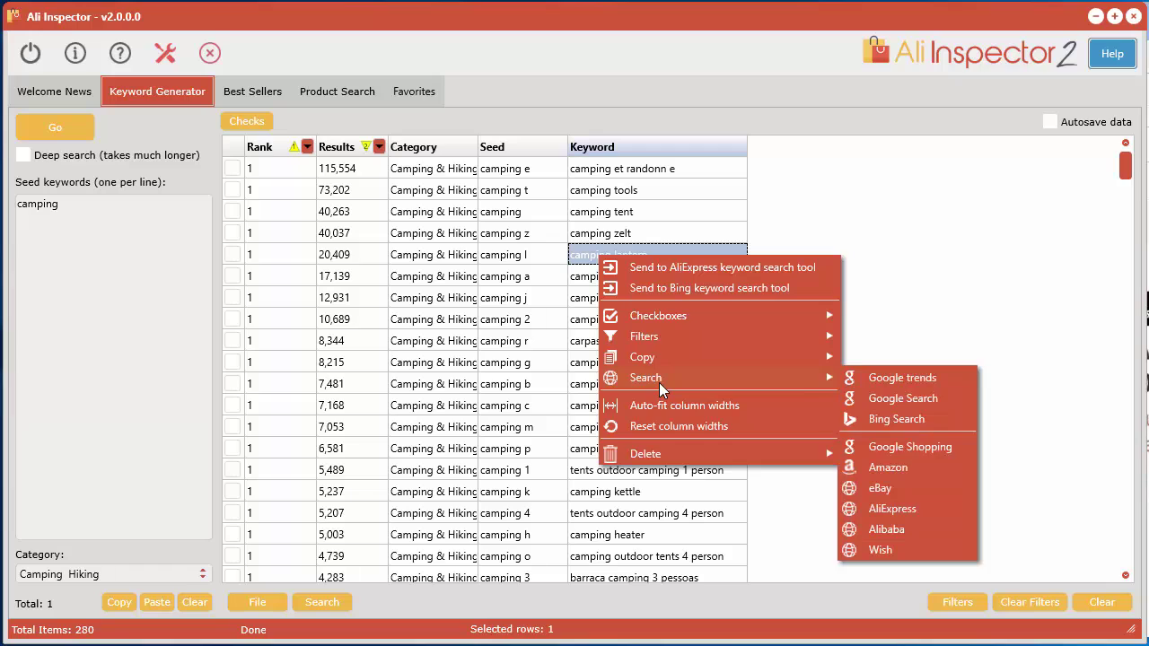
click(882, 384)
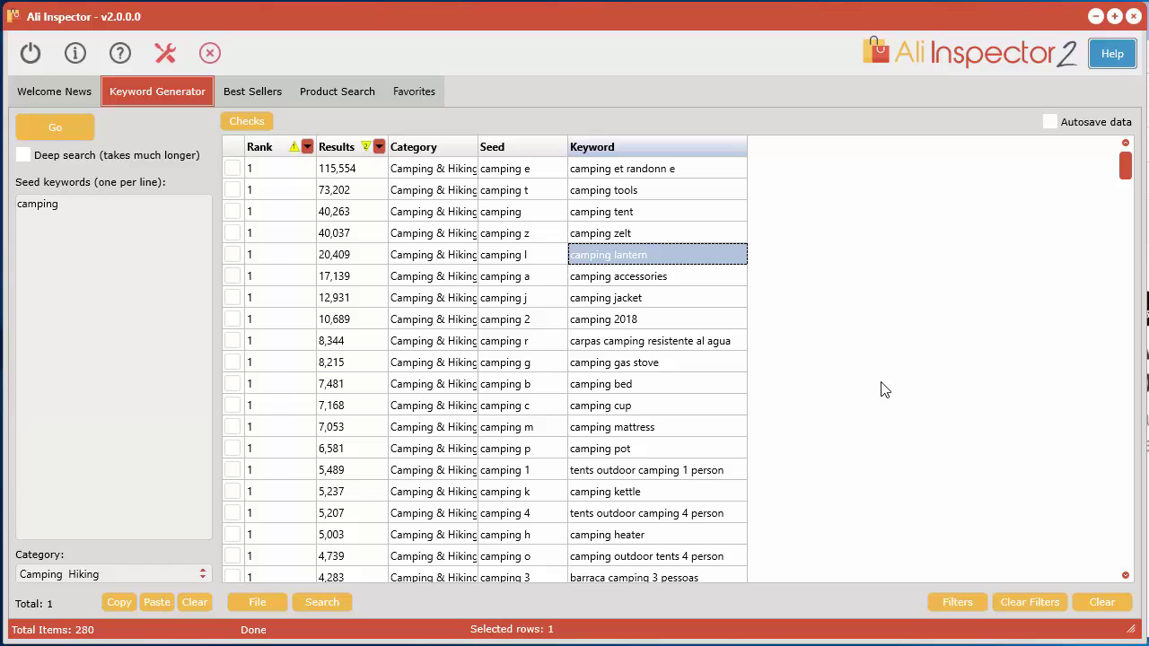
click(805, 393)
Tick the camping lantern row and send it to Google Trends again.
click(232, 257)
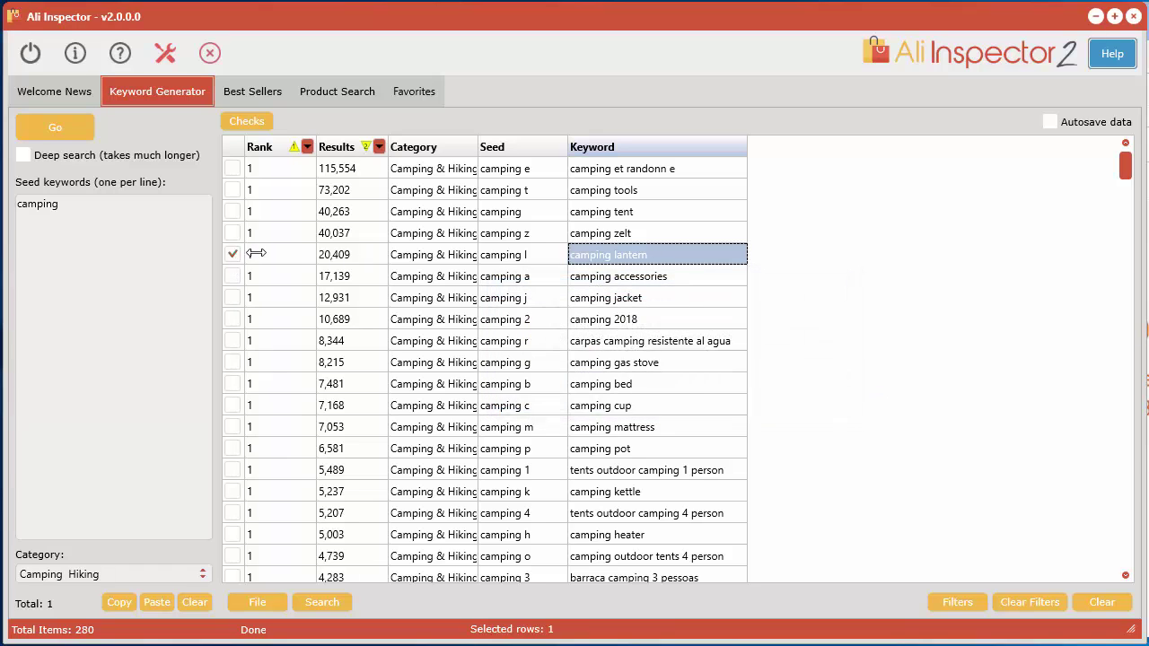
right_click(597, 262)
mouse_move(655, 380)
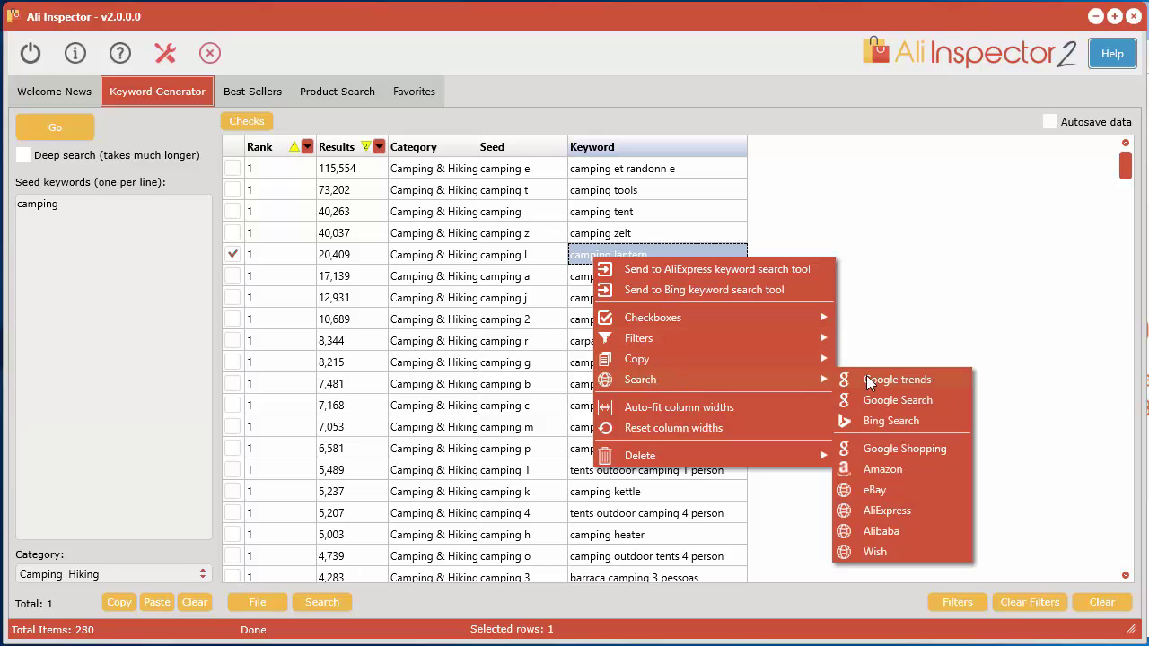
click(866, 376)
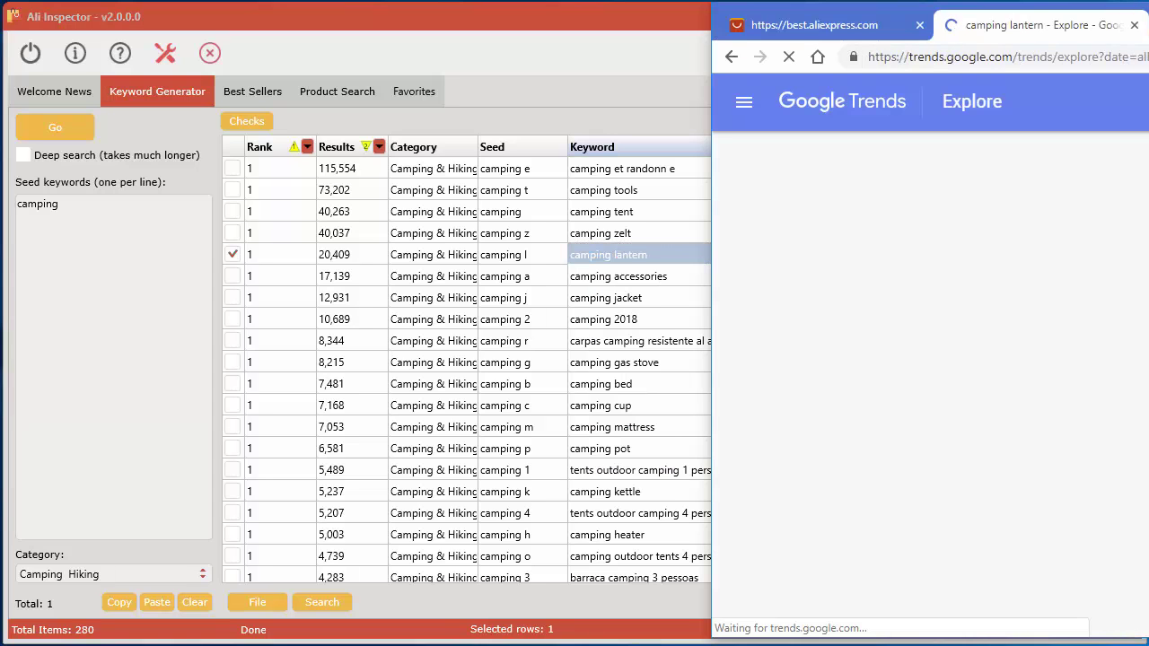
Maximize the browser to read the camping lantern Trends chart, then move it to the right.
double_click(731, 9)
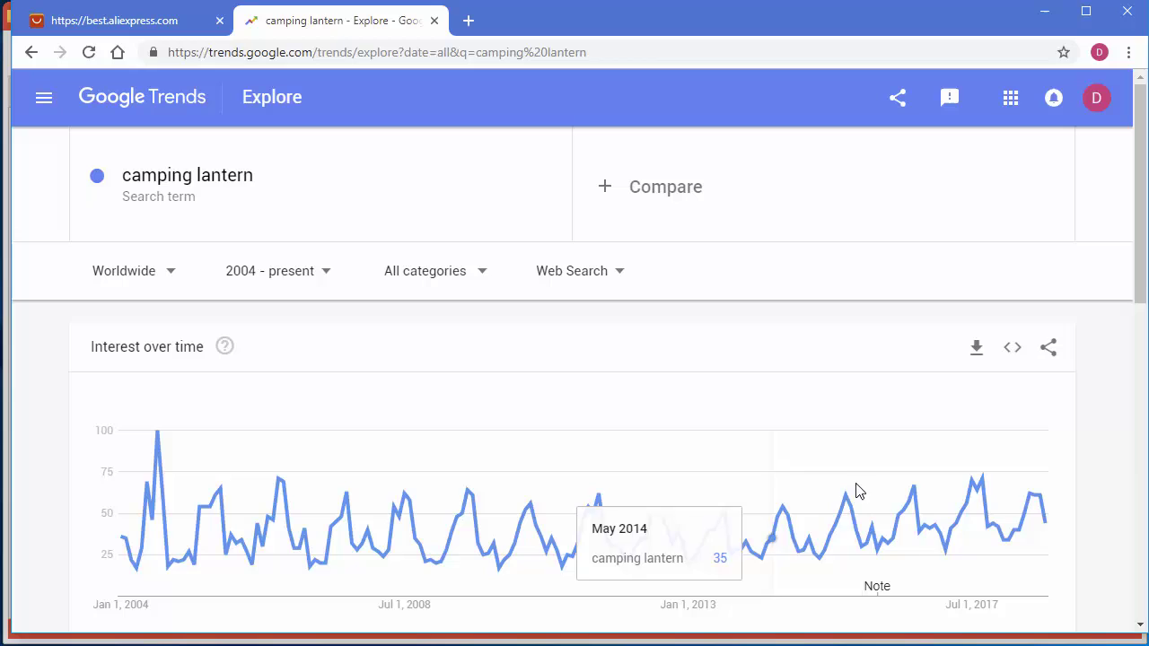
scroll(1114, 446, down, 1)
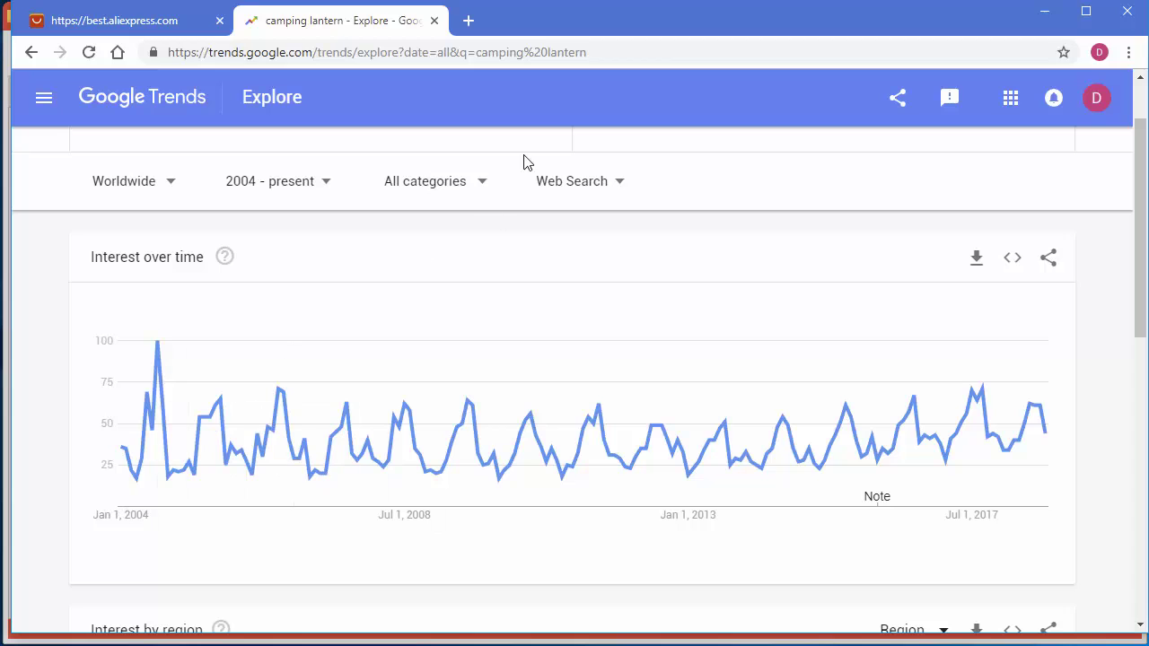
drag(521, 36, 1140, 24)
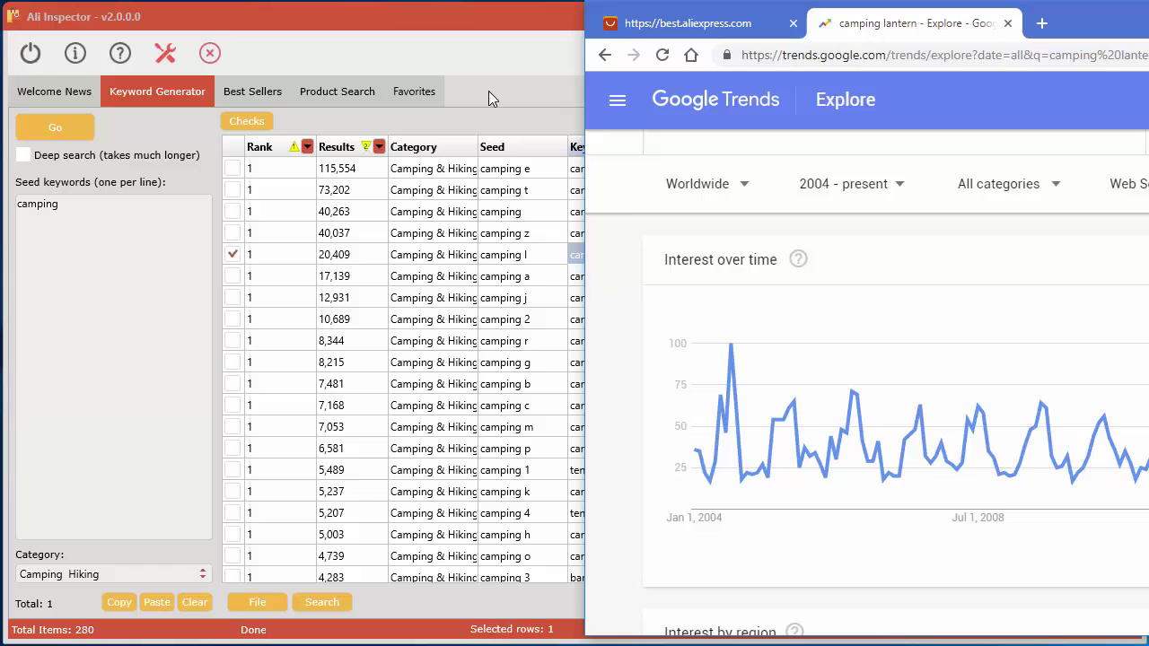
Look up 'camping lantern' on Google Search and Google Shopping, with Ali Inspector snapped left.
click(476, 35)
right_click(612, 256)
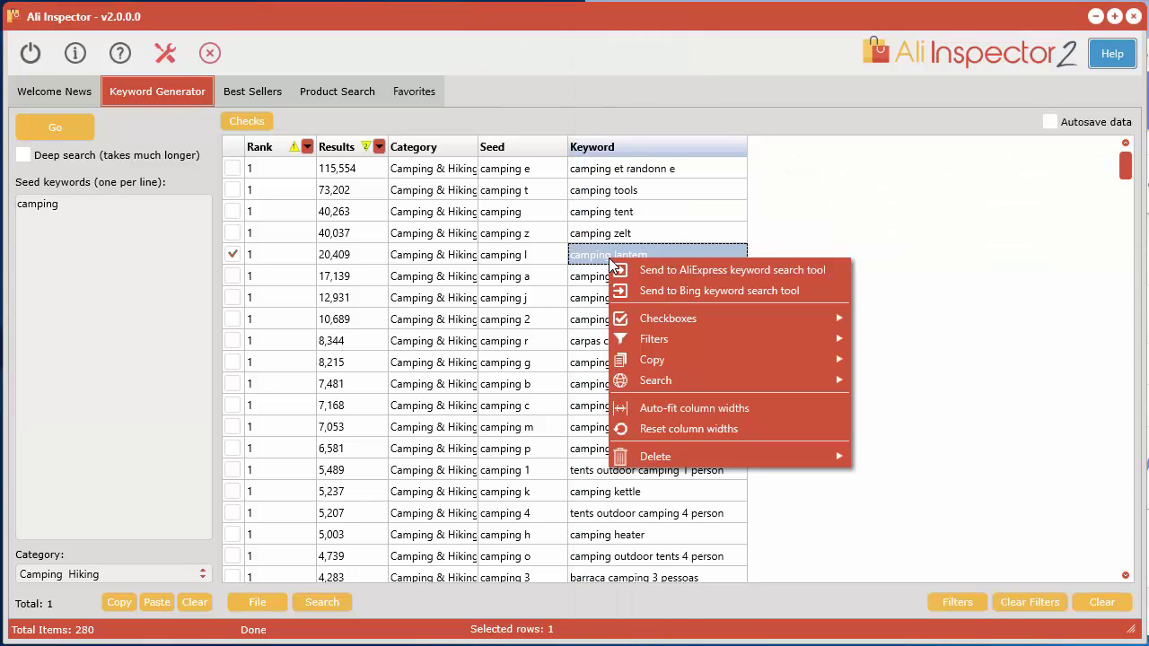
mouse_move(820, 384)
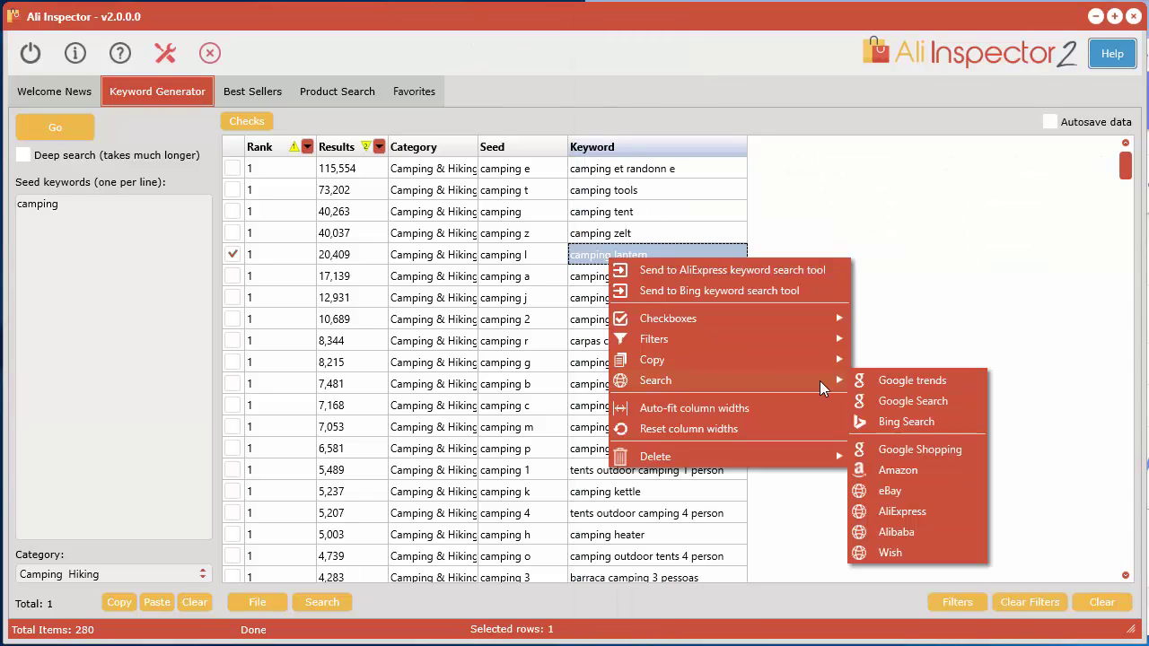
click(882, 407)
drag(517, 18, 1, 9)
right_click(107, 247)
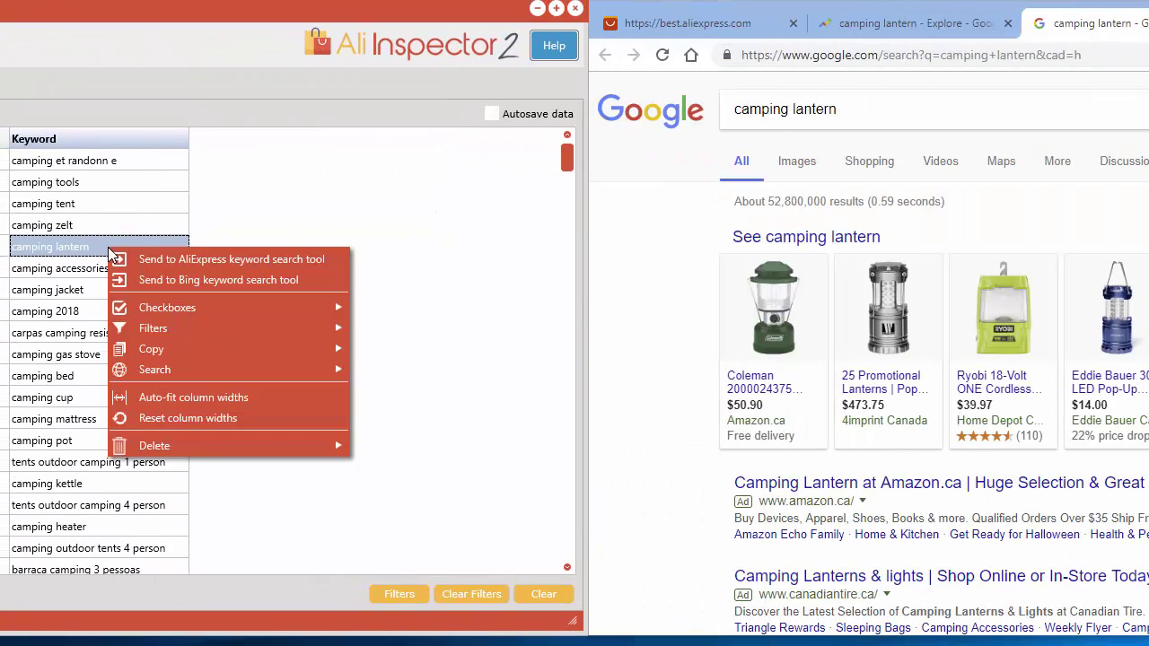
mouse_move(213, 377)
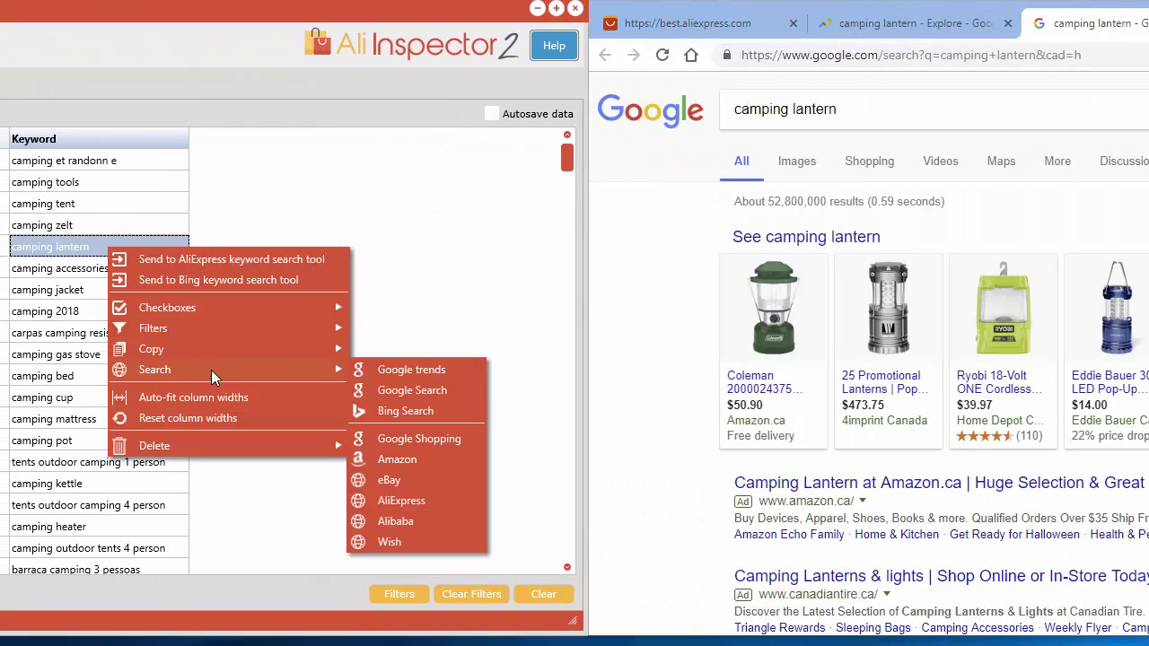
click(414, 439)
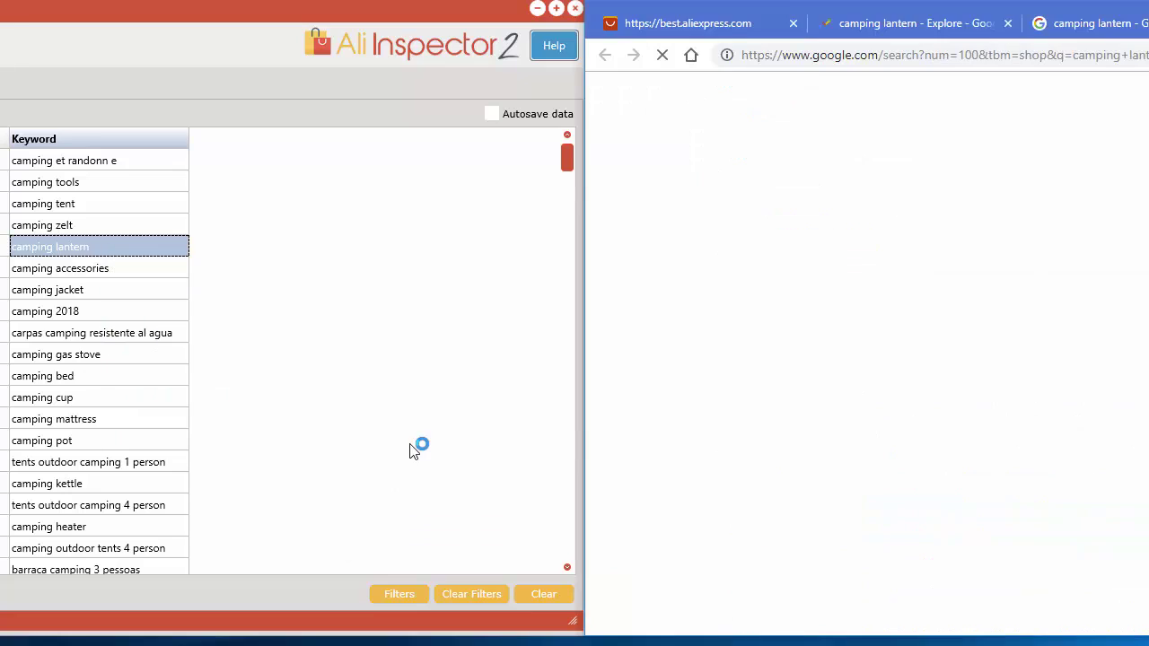
Look up 'camping lantern' on AliExpress and Wish, then close the Wish tab.
right_click(107, 248)
mouse_move(274, 373)
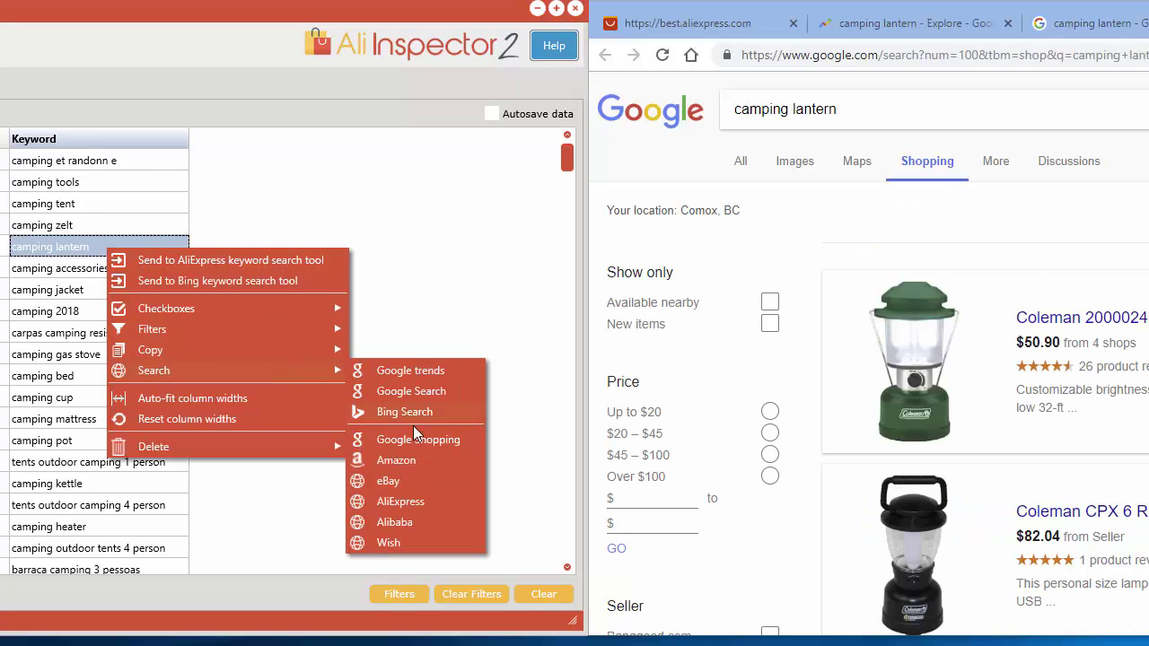
click(411, 501)
right_click(109, 251)
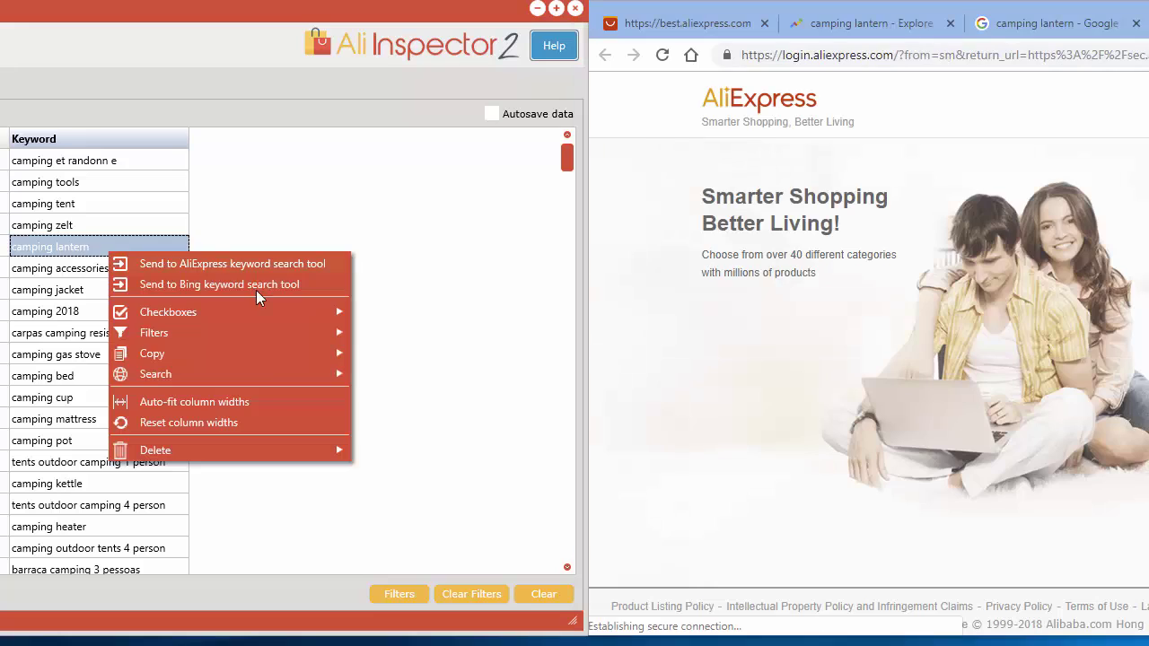
mouse_move(257, 377)
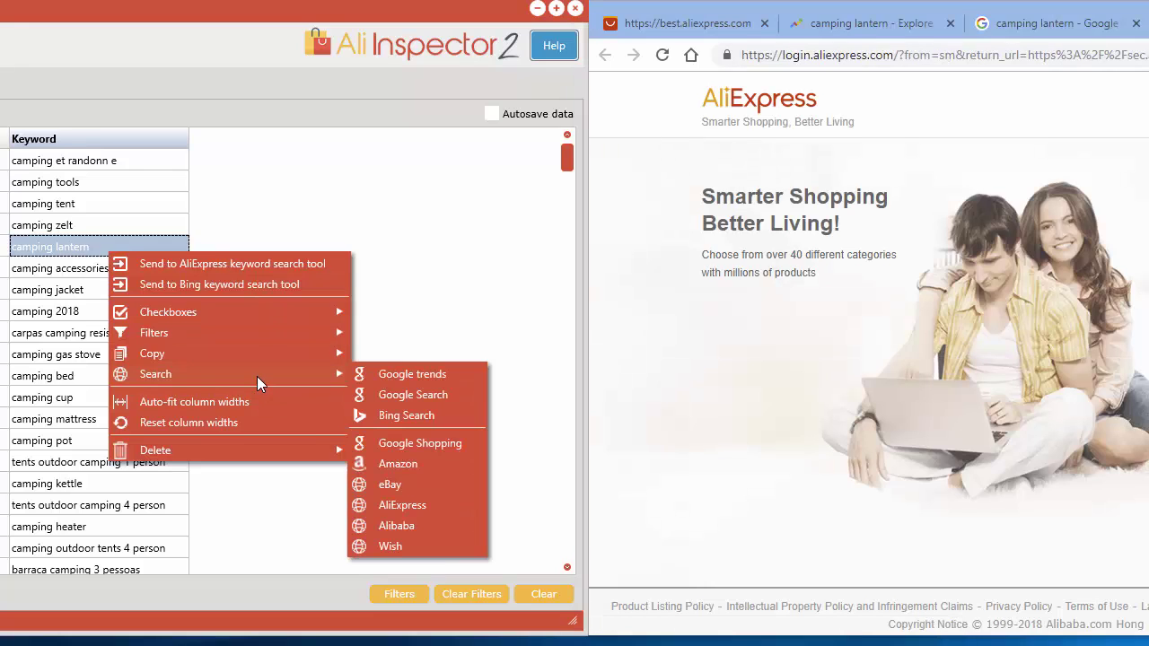
click(388, 546)
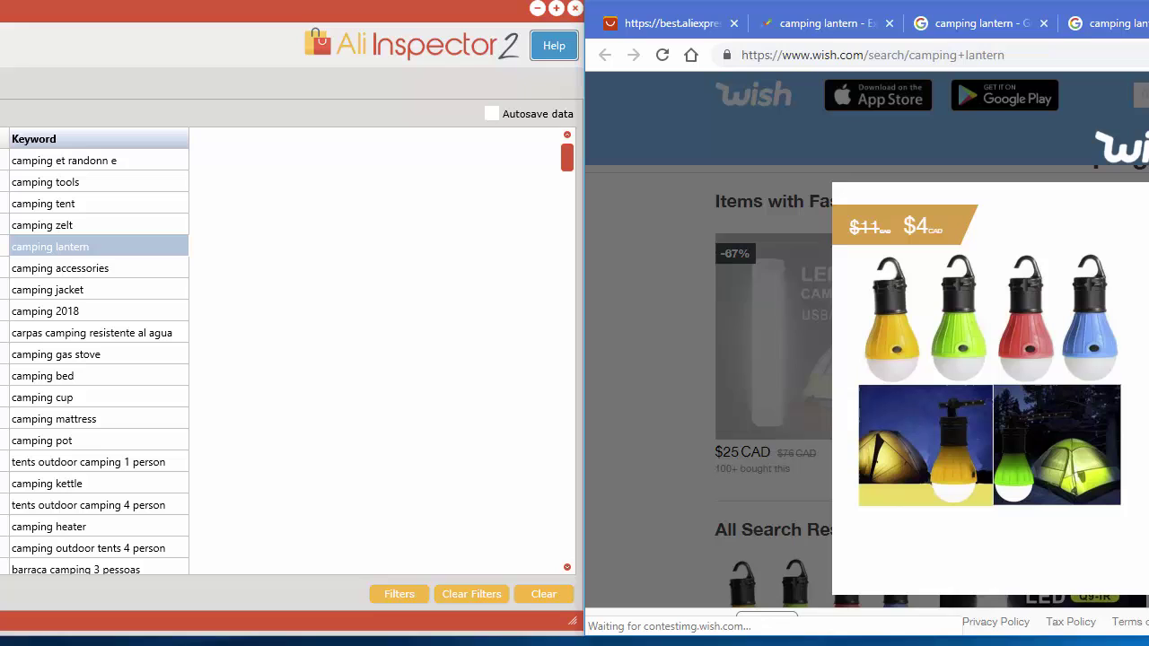
key(ctrl+w)
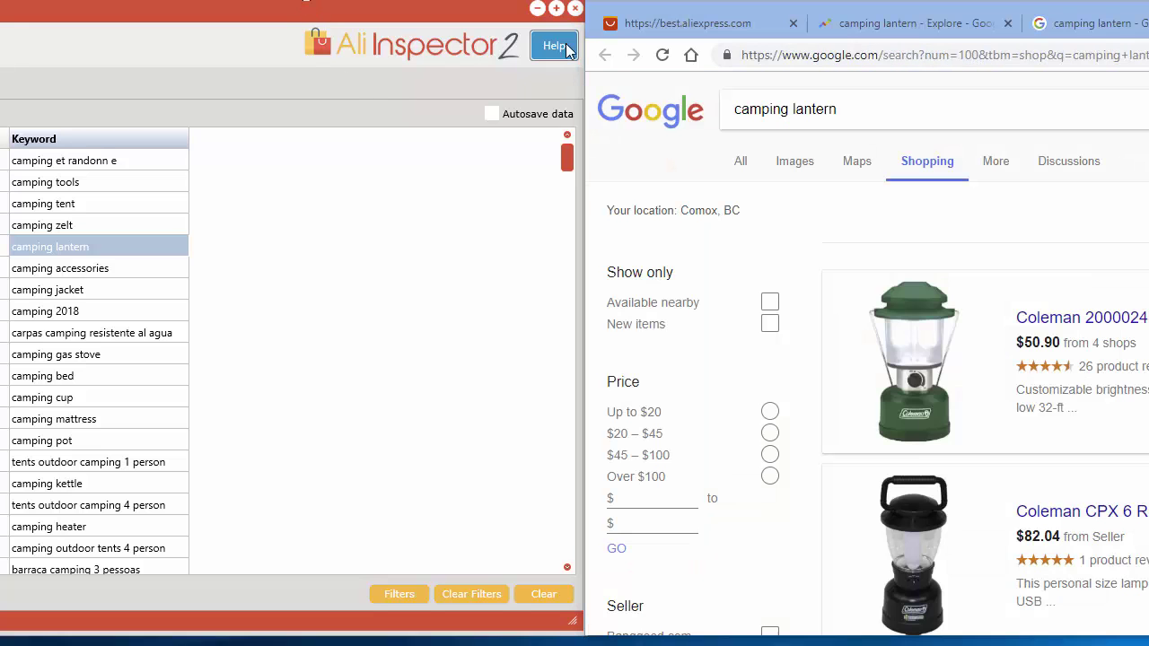
Send 'camping lantern' to the AliExpress keyword search tool and return to the Keyword Generator tab.
drag(346, 8, 922, 7)
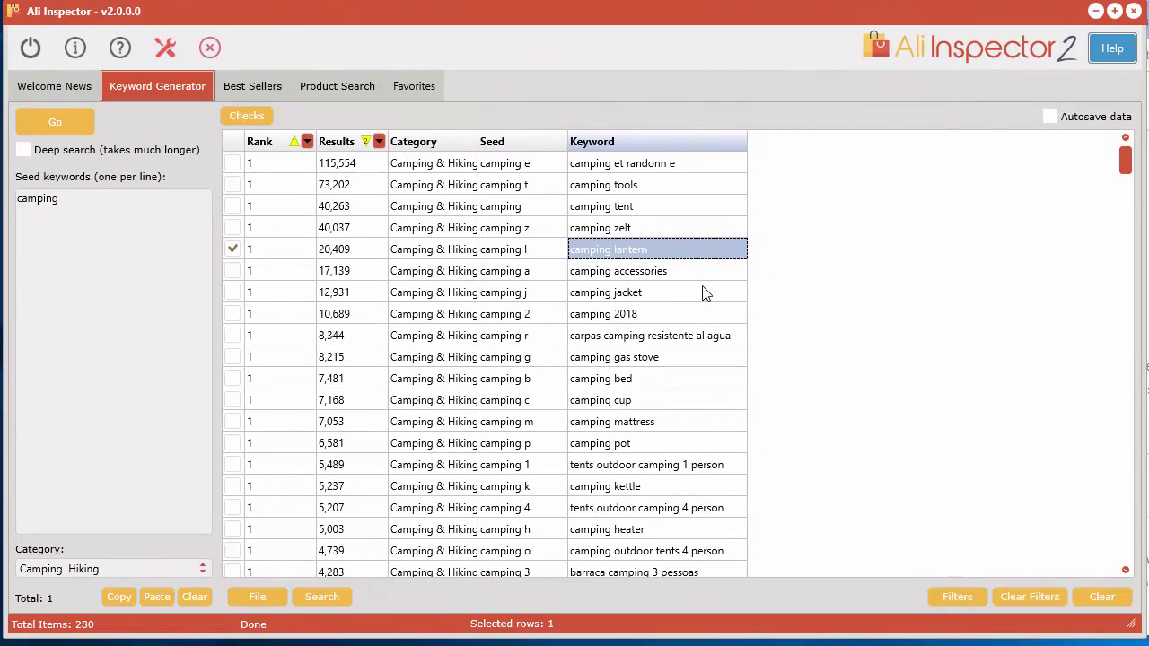
right_click(637, 257)
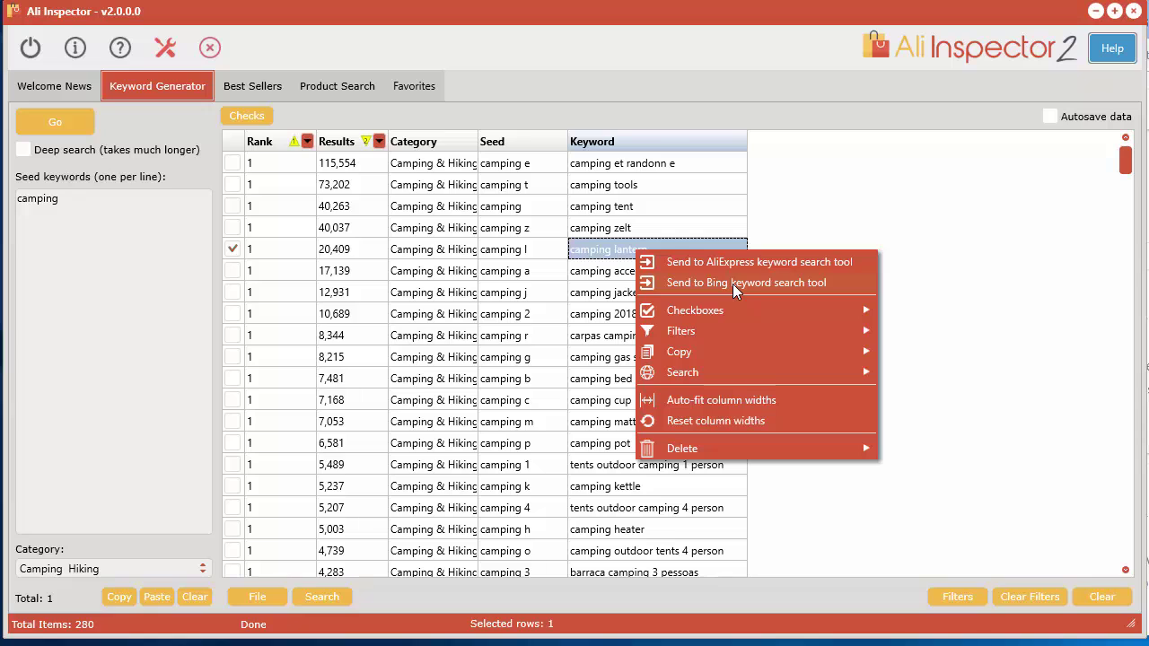
click(750, 263)
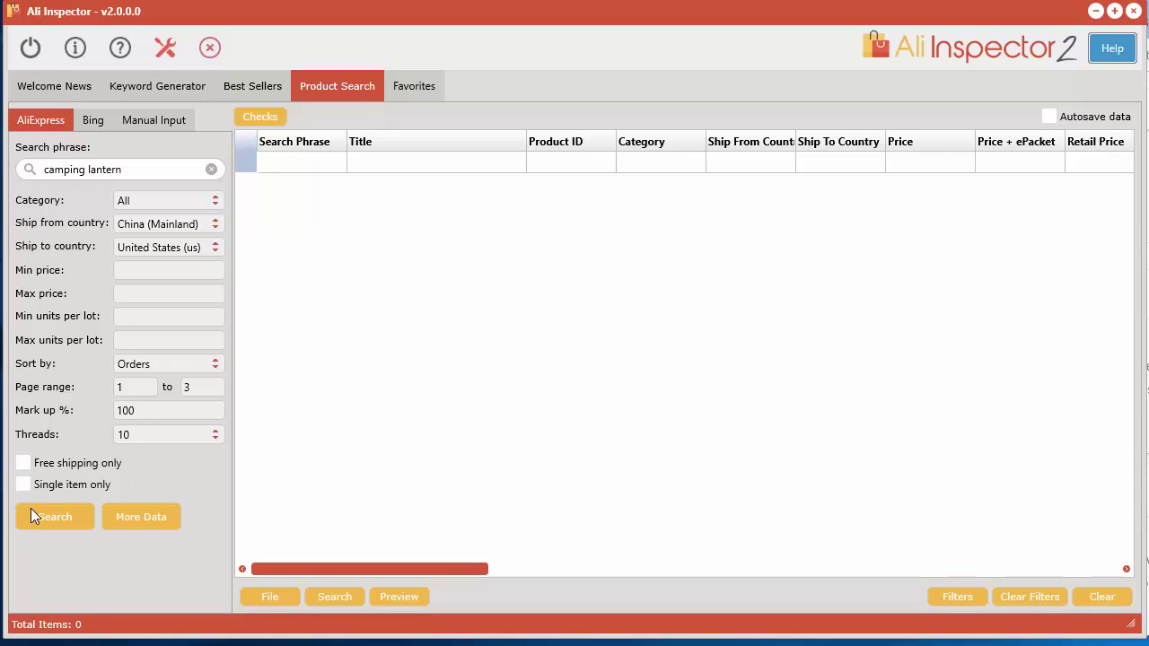
click(113, 85)
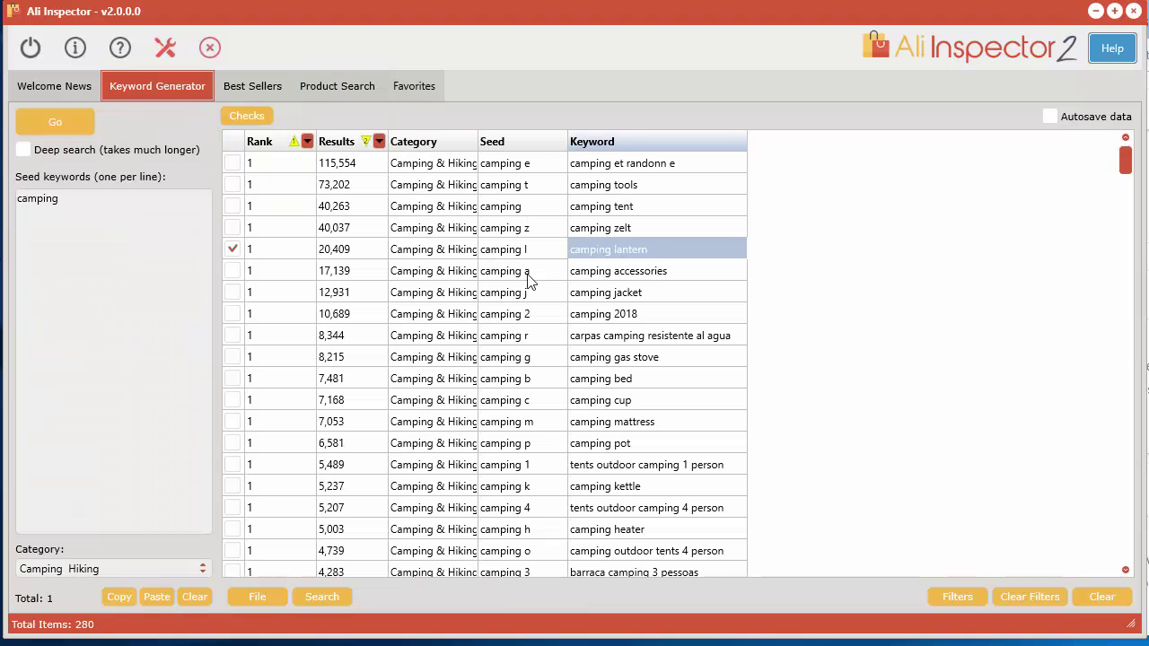
Untick the camping lantern row and clear all keyword results.
click(234, 251)
click(1102, 597)
click(628, 393)
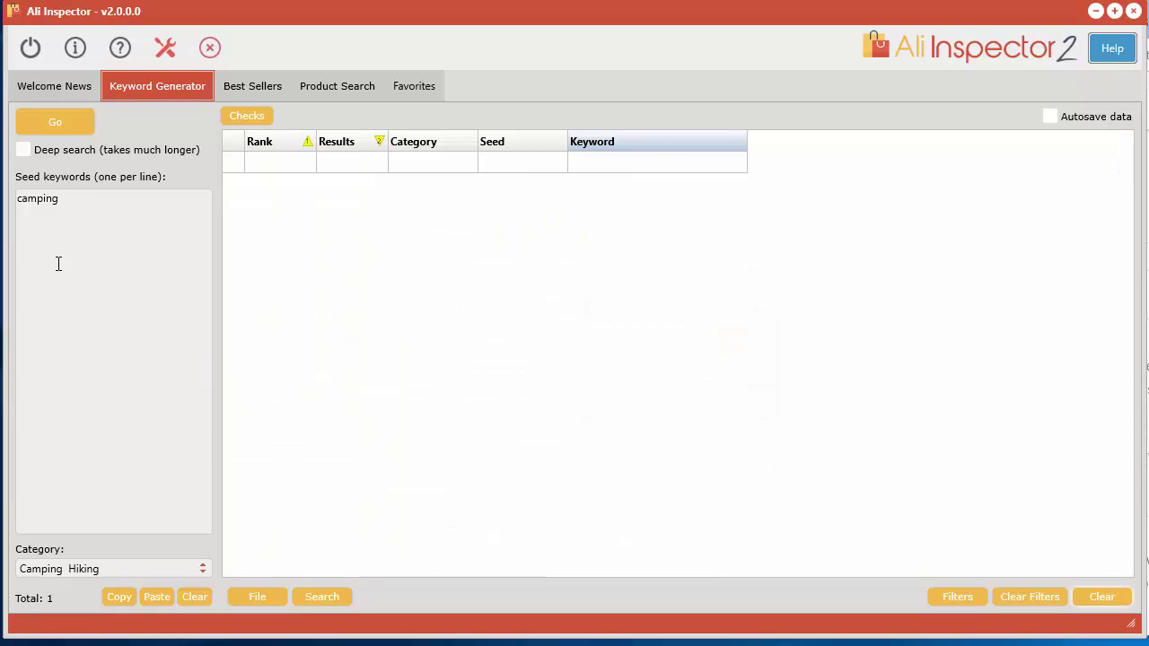
Set the category to All and enable deep search.
click(153, 571)
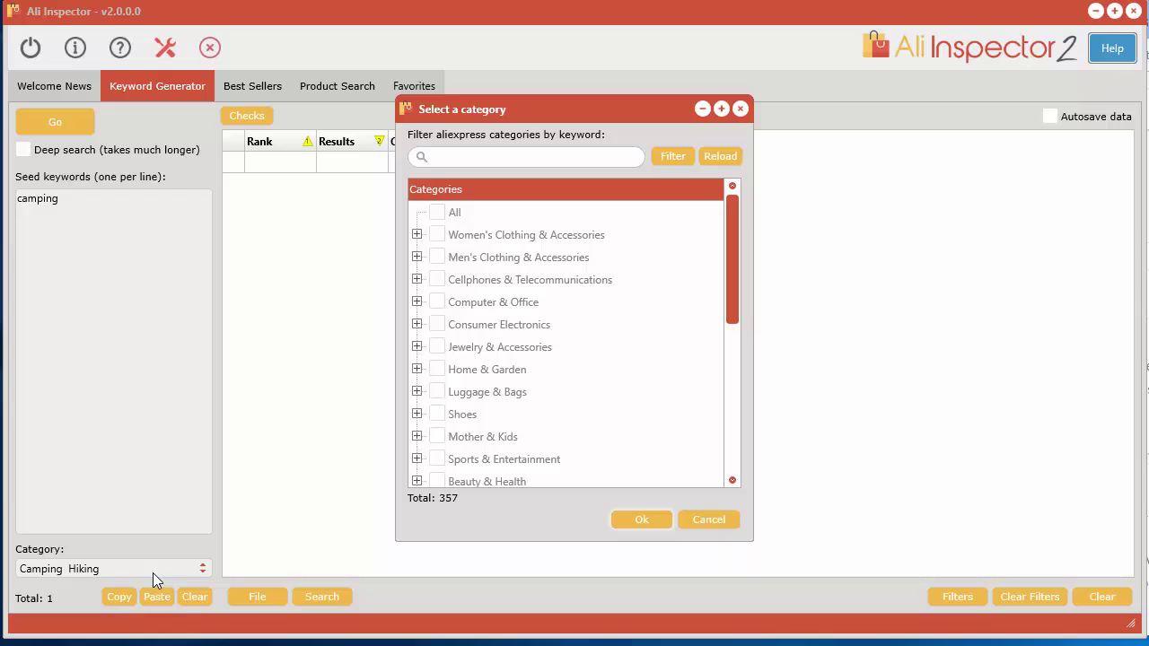
click(438, 214)
click(637, 517)
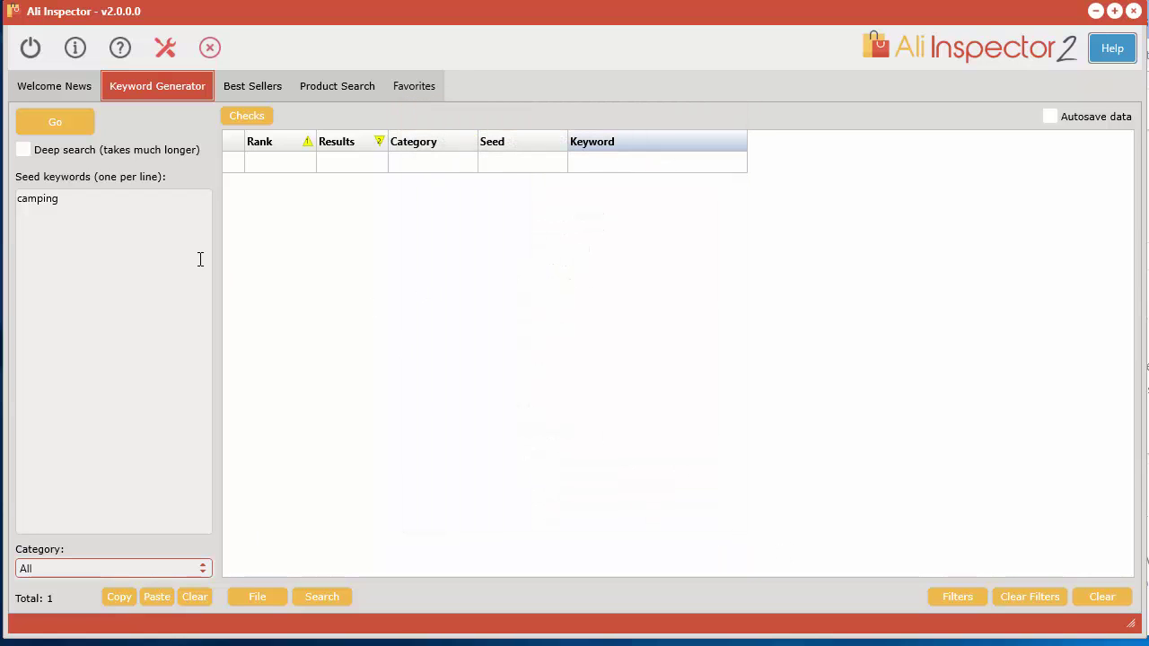
click(24, 151)
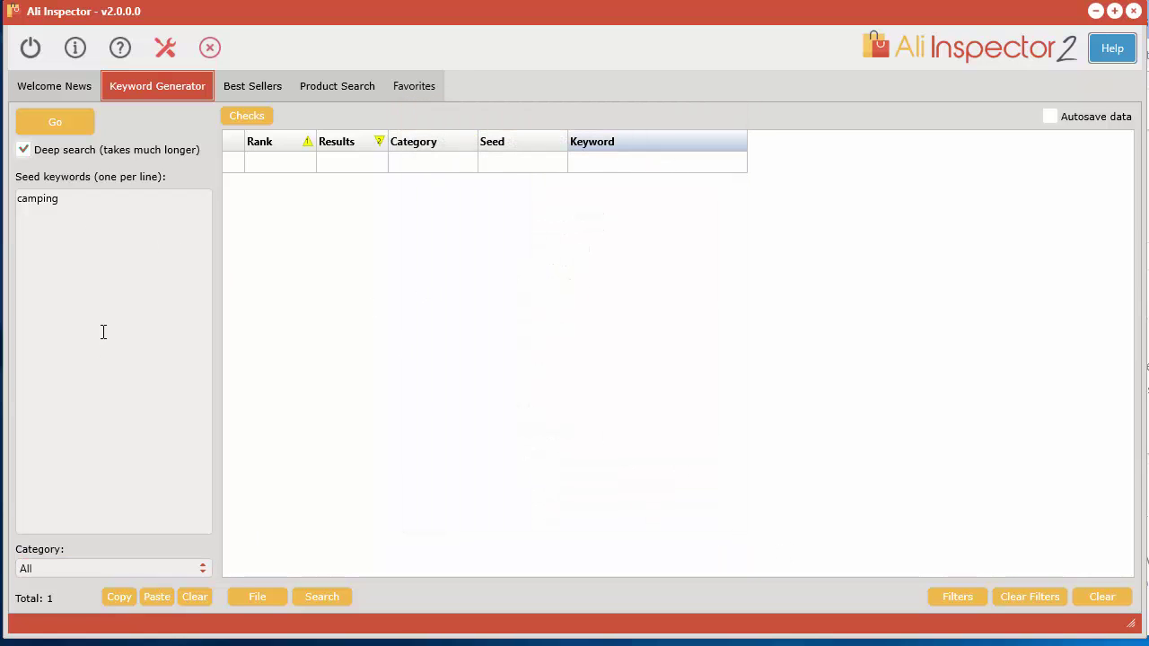
Run the deep camping keyword search, scrolling the table as it fills to 1,080 results.
click(59, 122)
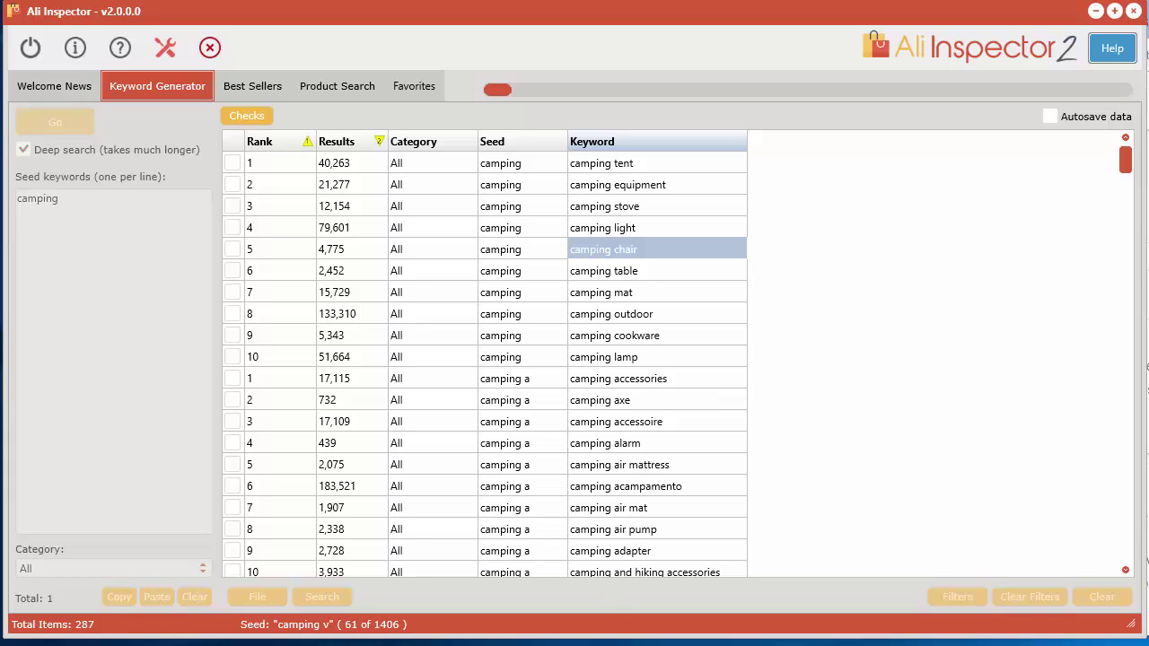
drag(1129, 164, 1134, 606)
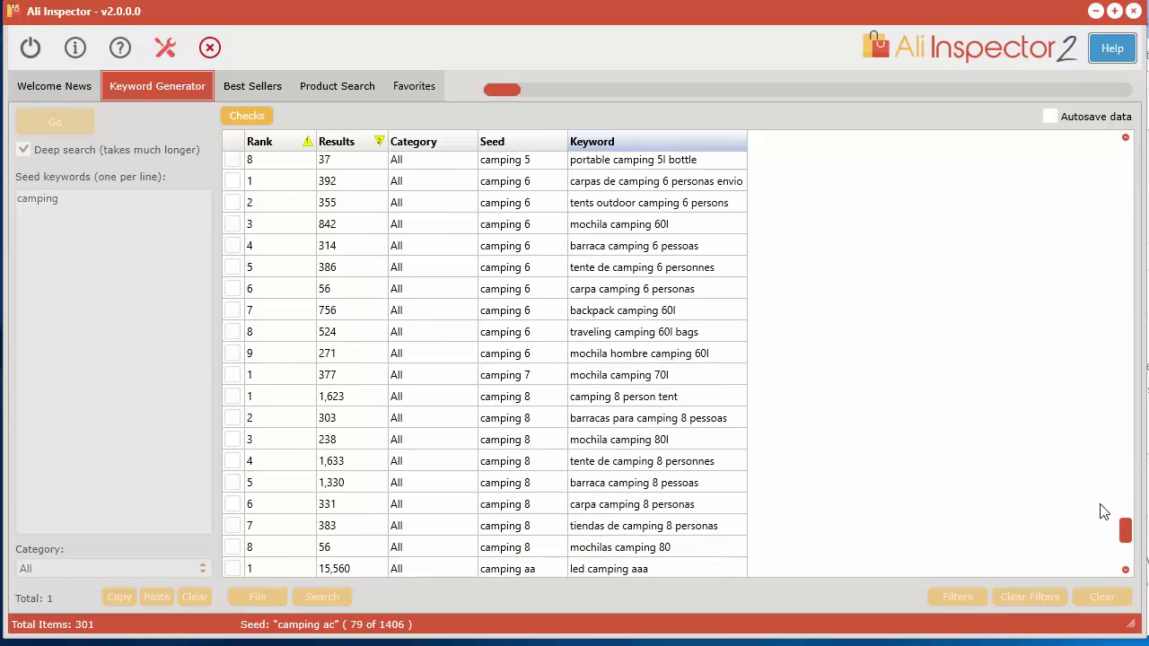
scroll(964, 515, down, 1)
scroll(541, 552, down, 1)
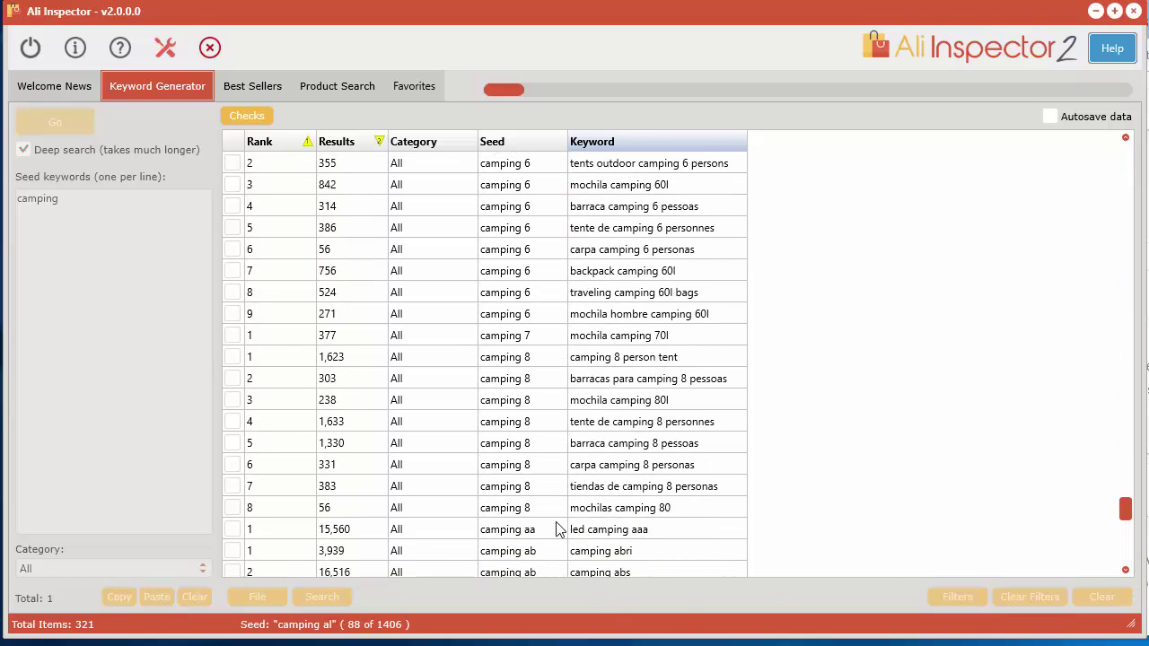
scroll(552, 548, down, 2)
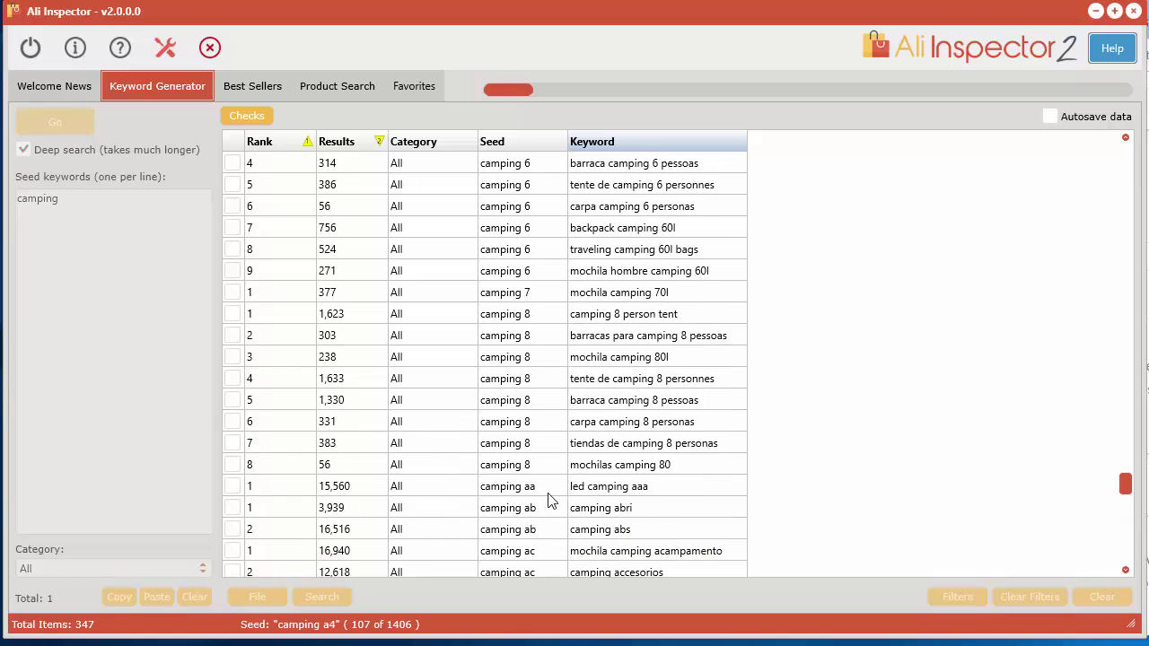
scroll(549, 500, down, 7)
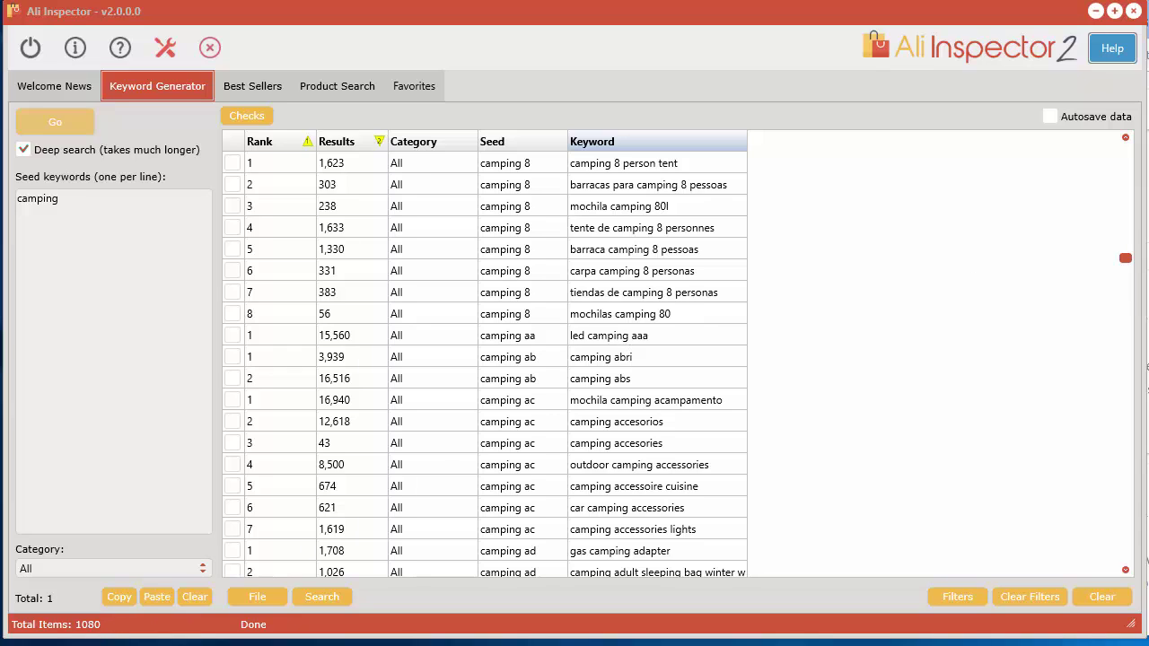
Sort the keywords by rank, then by result count with the highest counts first.
drag(1126, 262, 1126, 150)
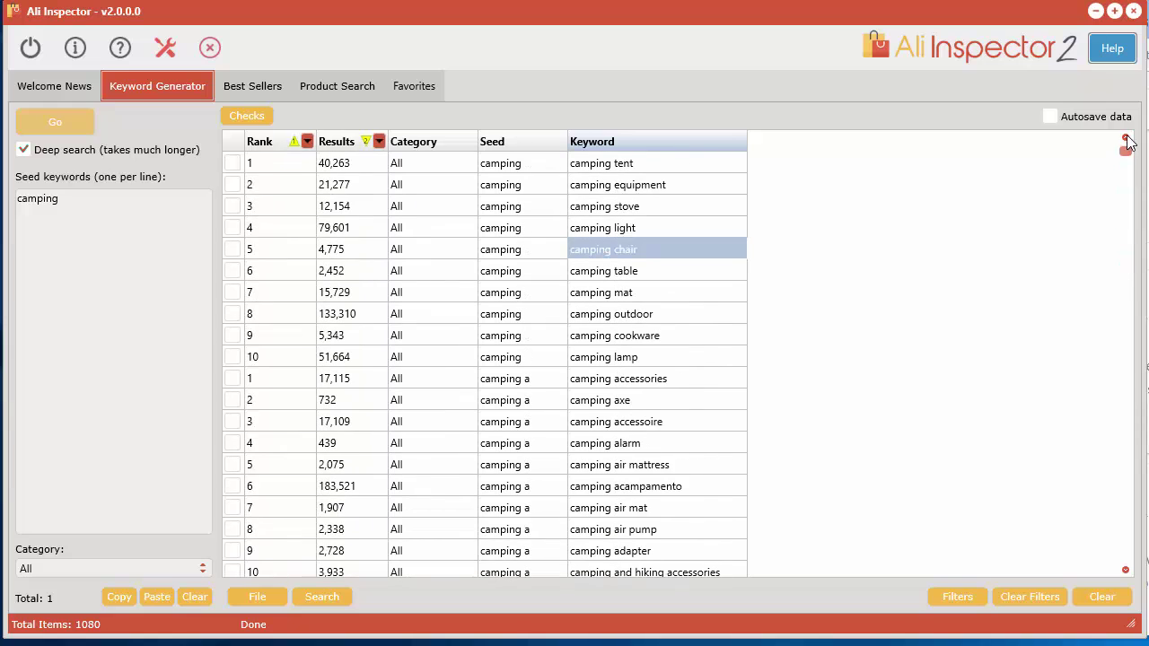
click(260, 146)
click(265, 146)
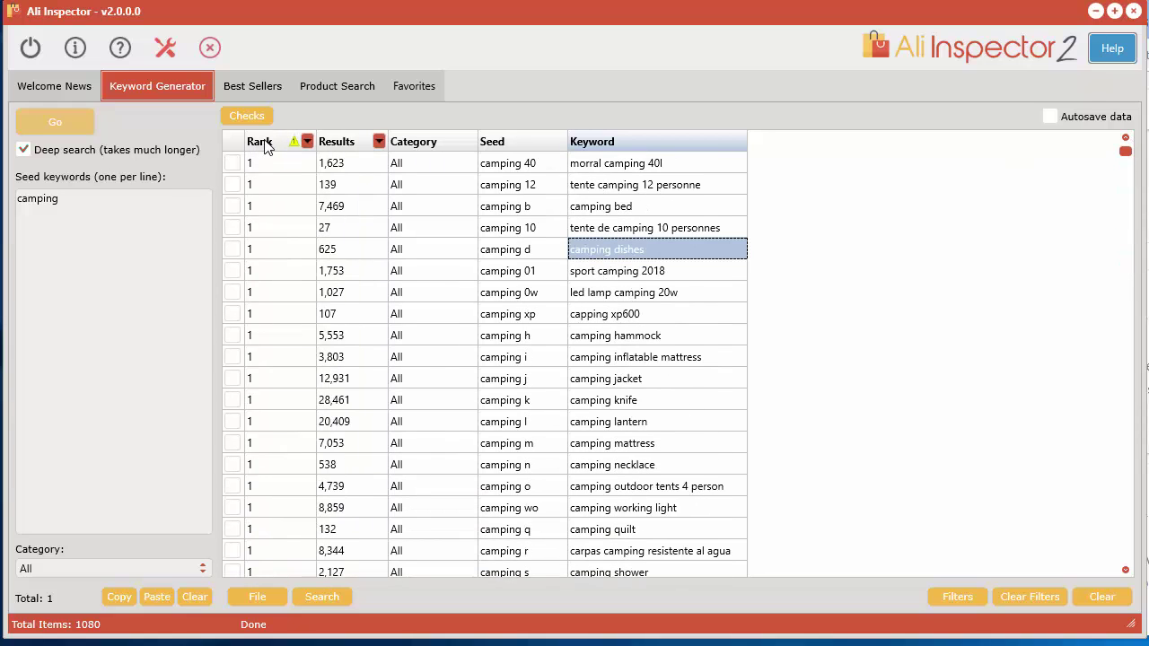
click(345, 144)
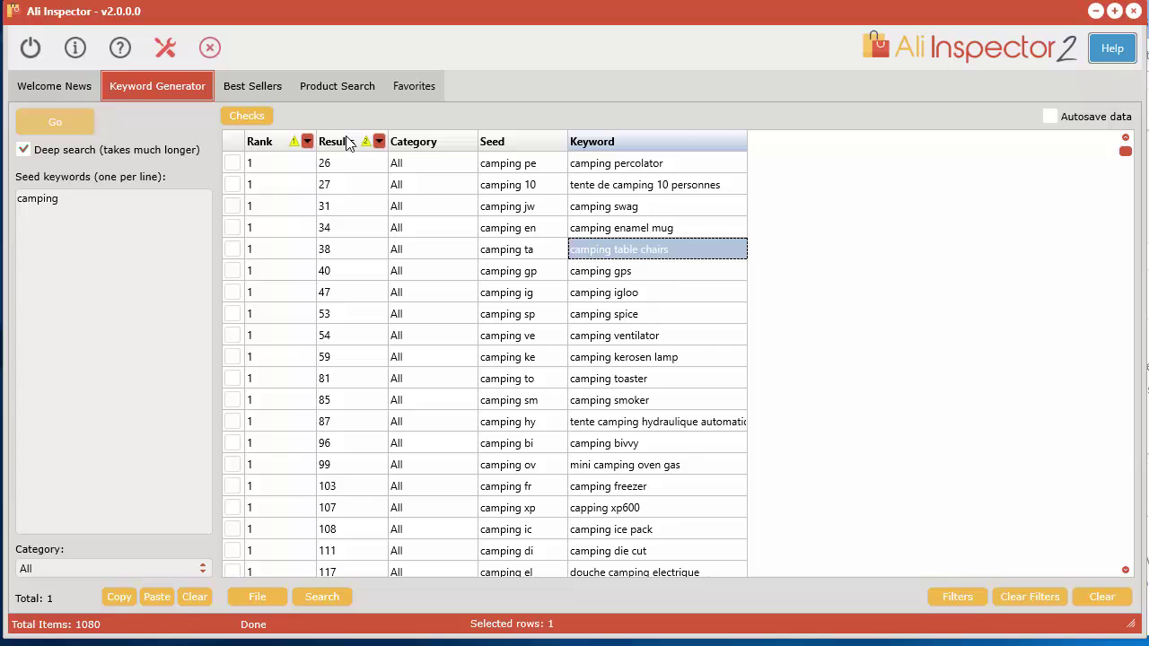
click(348, 145)
scroll(643, 336, down, 2)
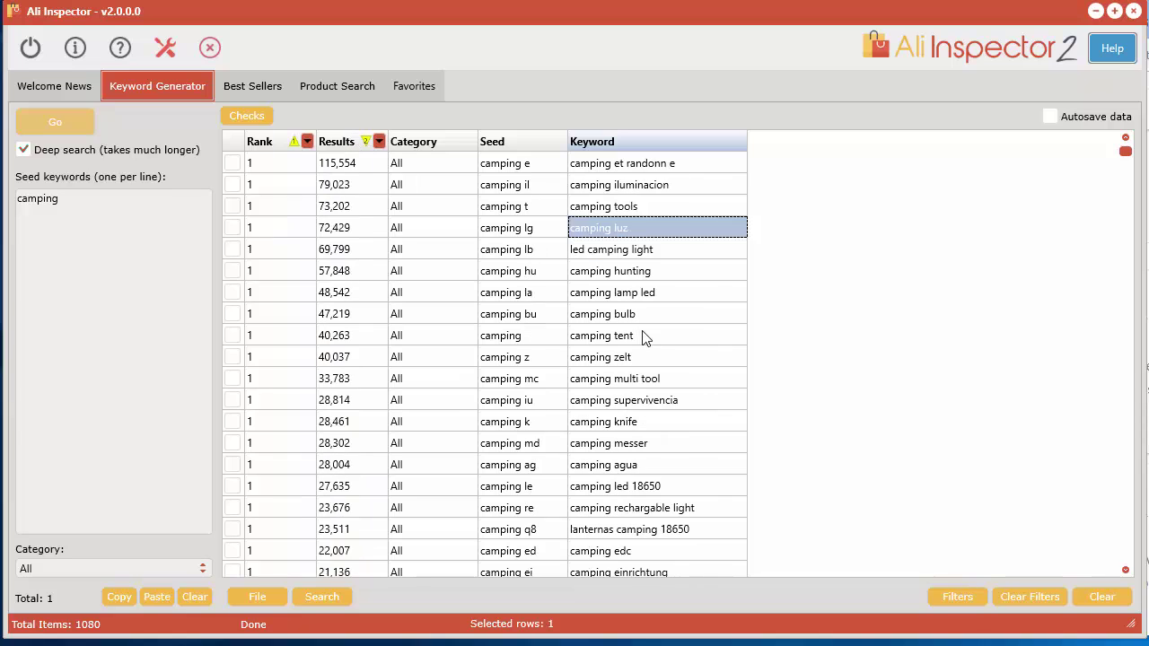
scroll(650, 346, down, 2)
scroll(651, 308, down, 1)
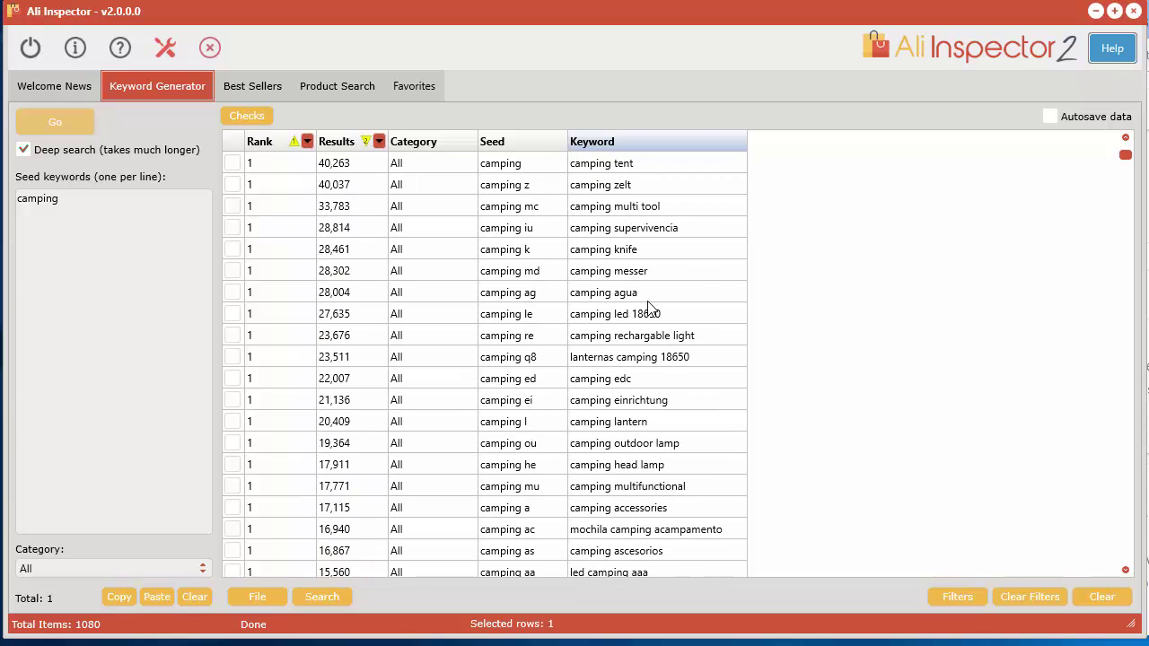
scroll(649, 308, down, 8)
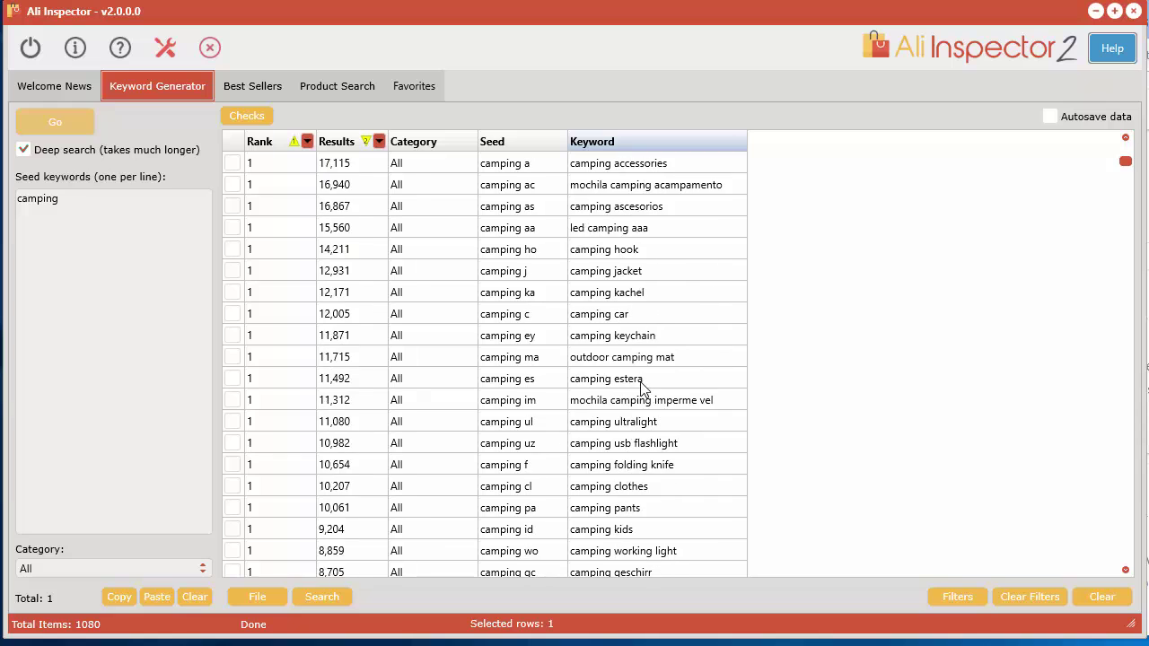
scroll(642, 386, up, 3)
scroll(644, 395, up, 10)
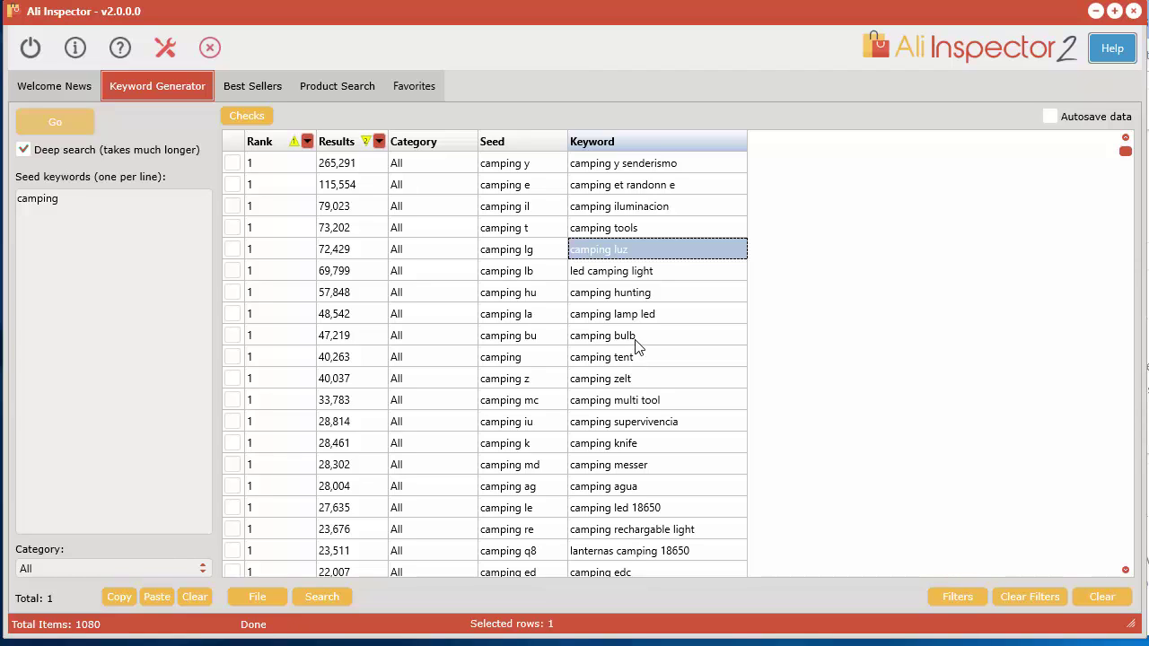
Search the results for 'knif', then erase the term to show all 1,080 keywords again.
click(333, 594)
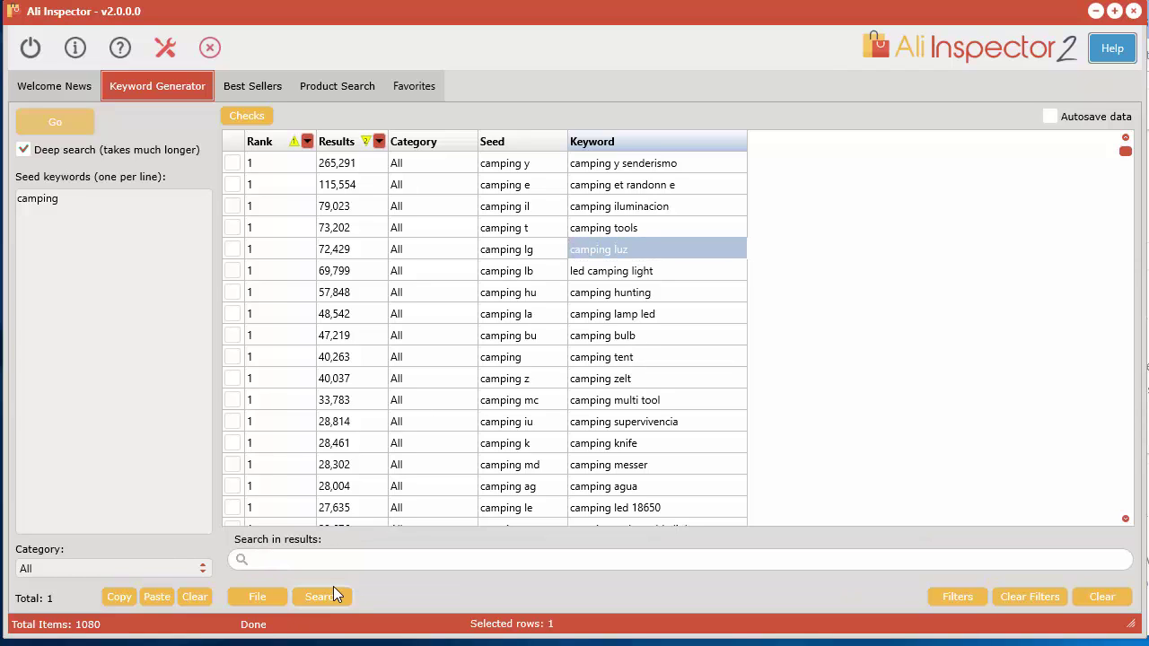
click(382, 557)
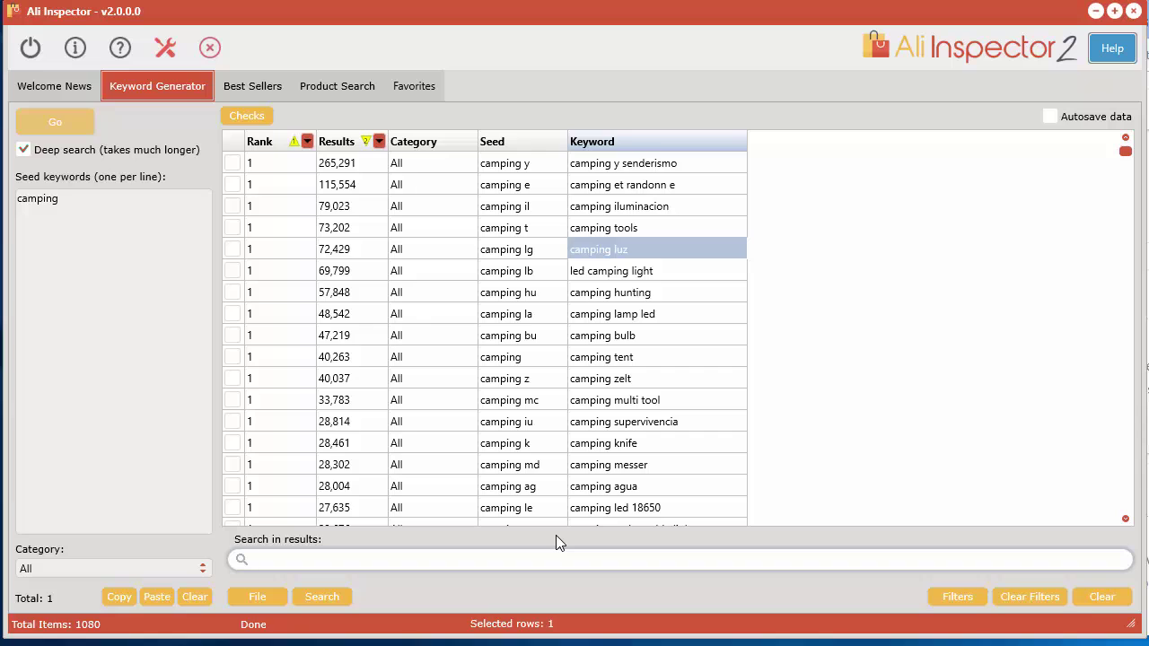
text(knife)
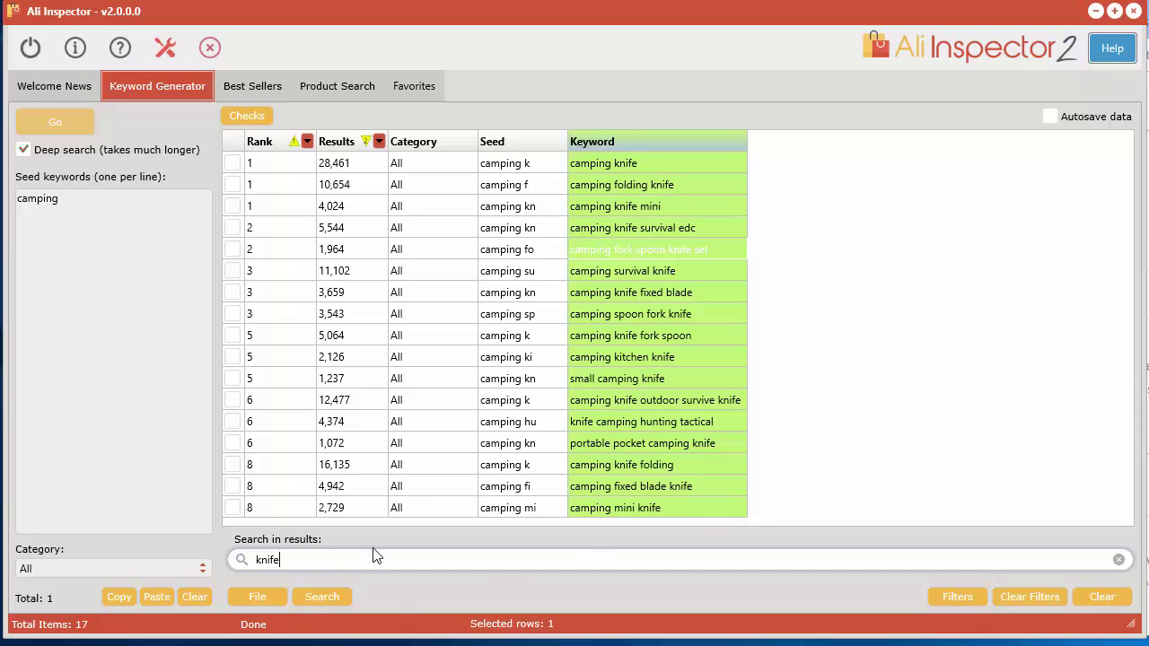
key(BackSpace)
key(BackSpace)
key(BackSpace)
key(BackSpace)
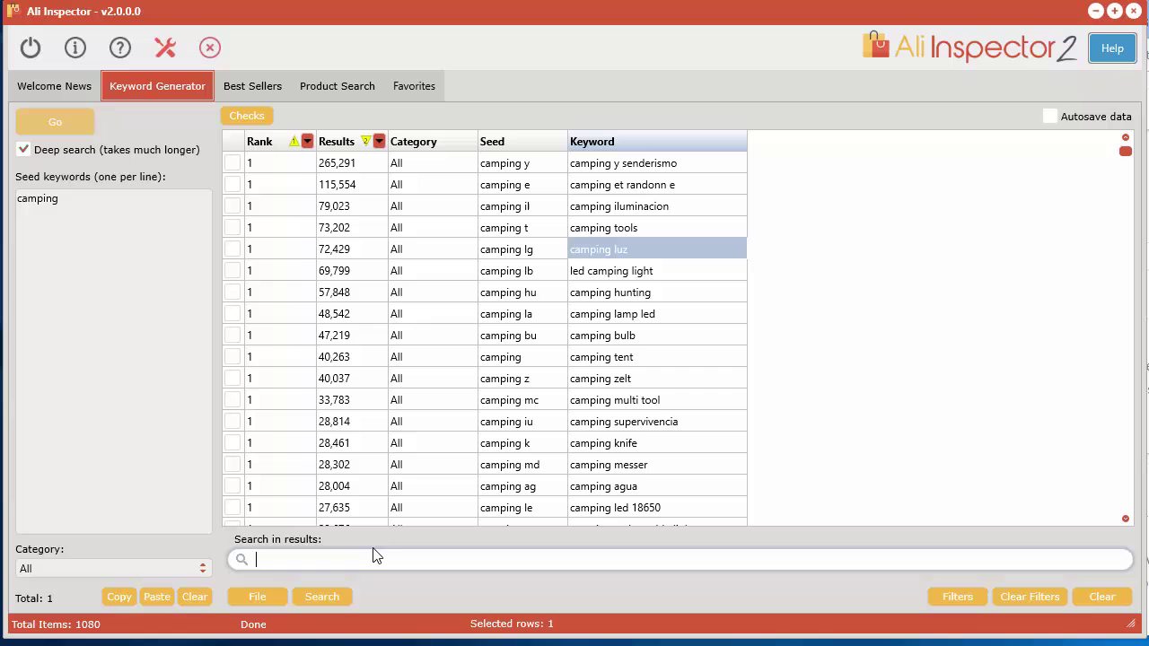
Hide the results search and open the Filters window, closing it without adding a rule.
click(313, 596)
click(957, 596)
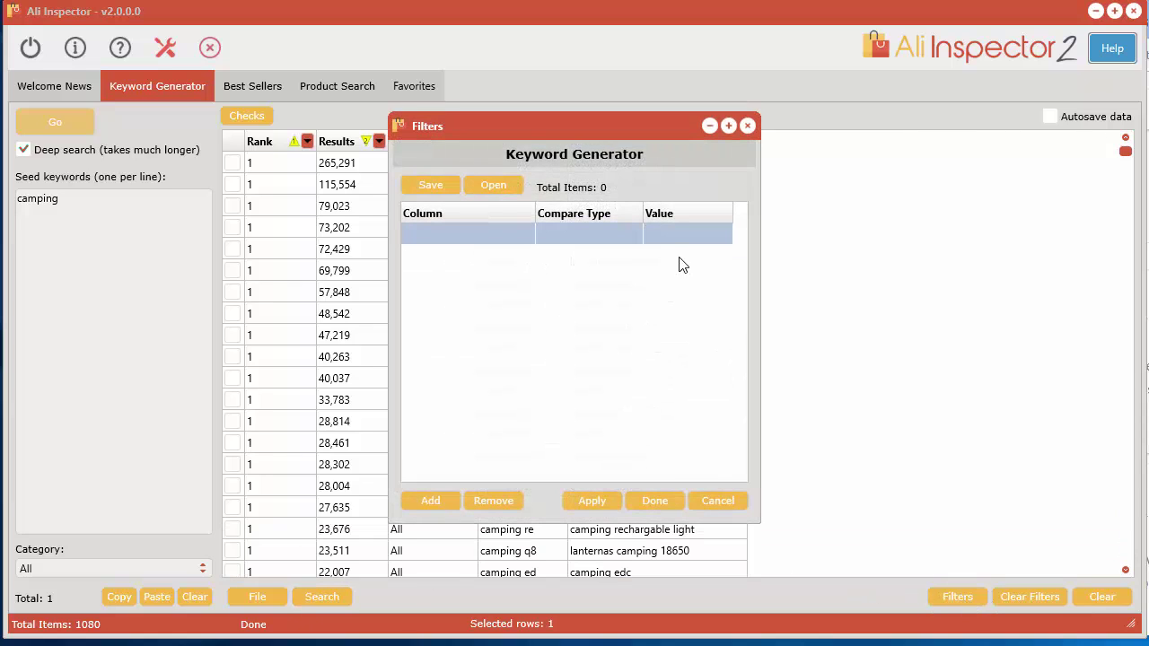
drag(601, 142, 1070, 175)
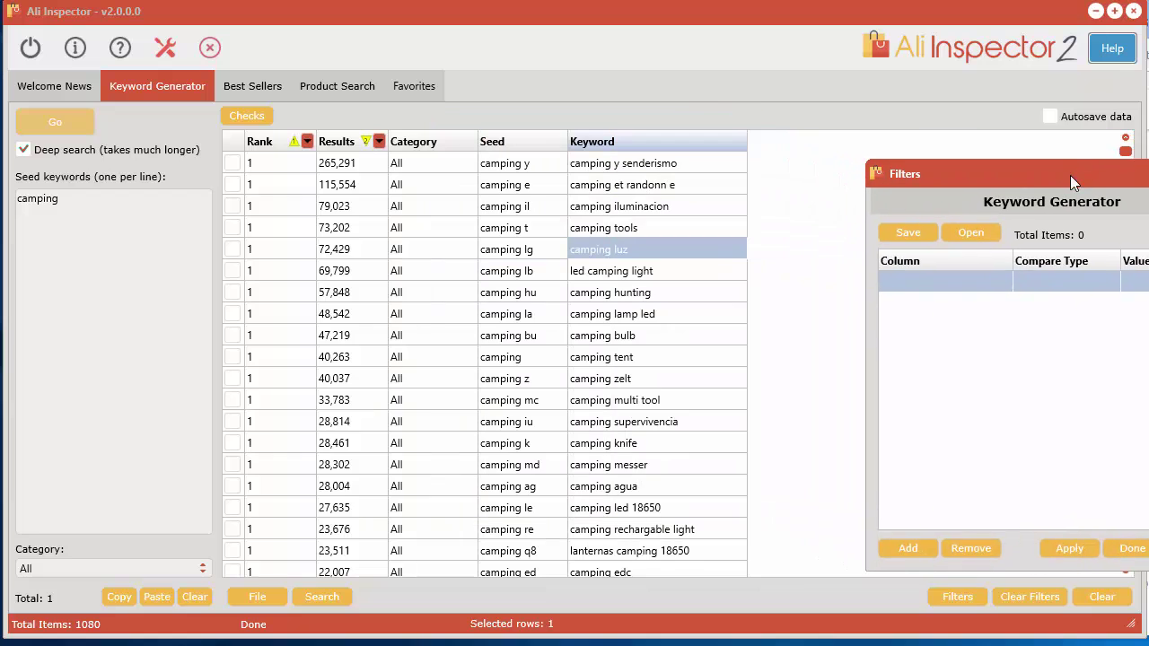
click(915, 284)
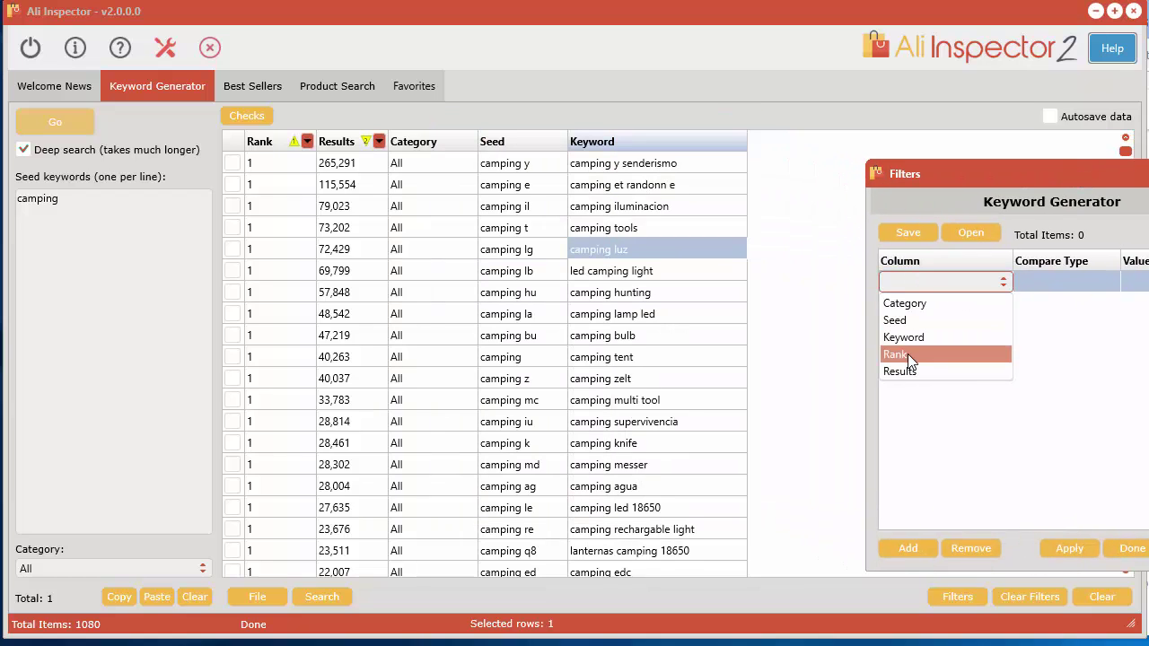
click(1091, 182)
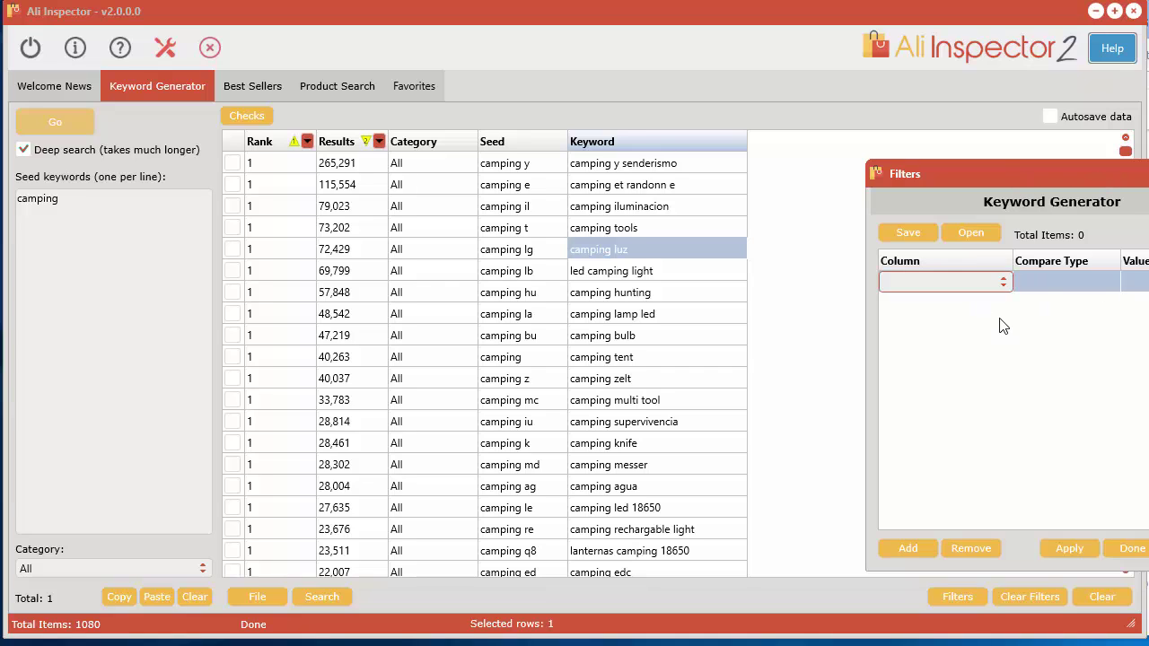
key(Escape)
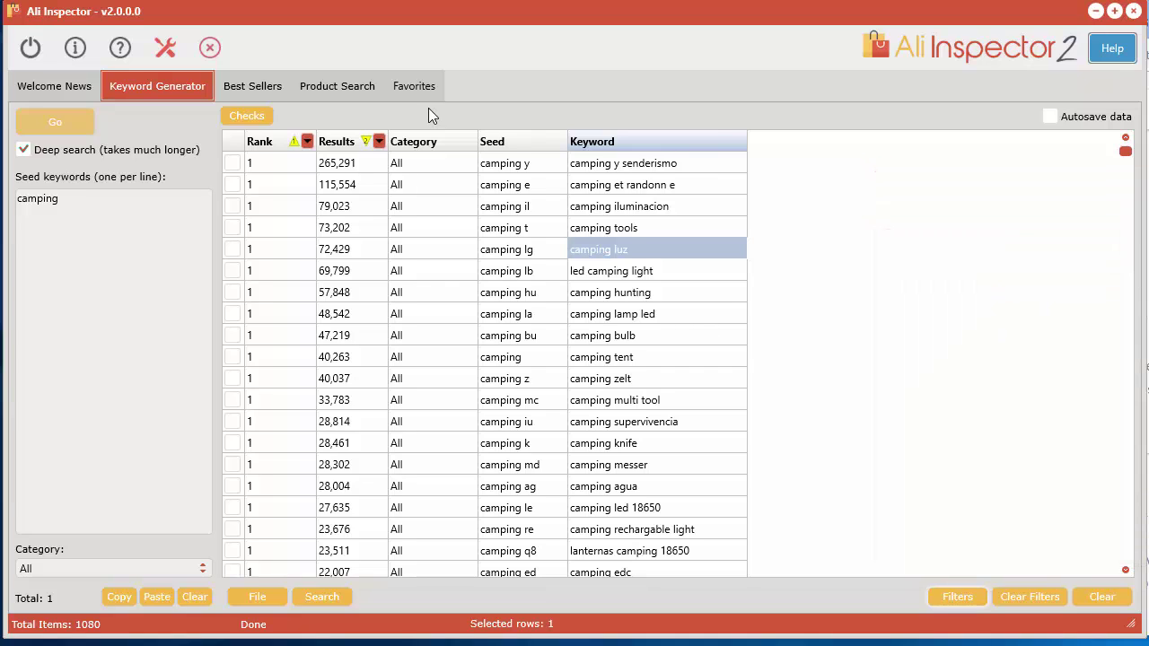
Quick-filter Rank to below 2 and Results to over 50000, leaving 7 keywords.
click(306, 142)
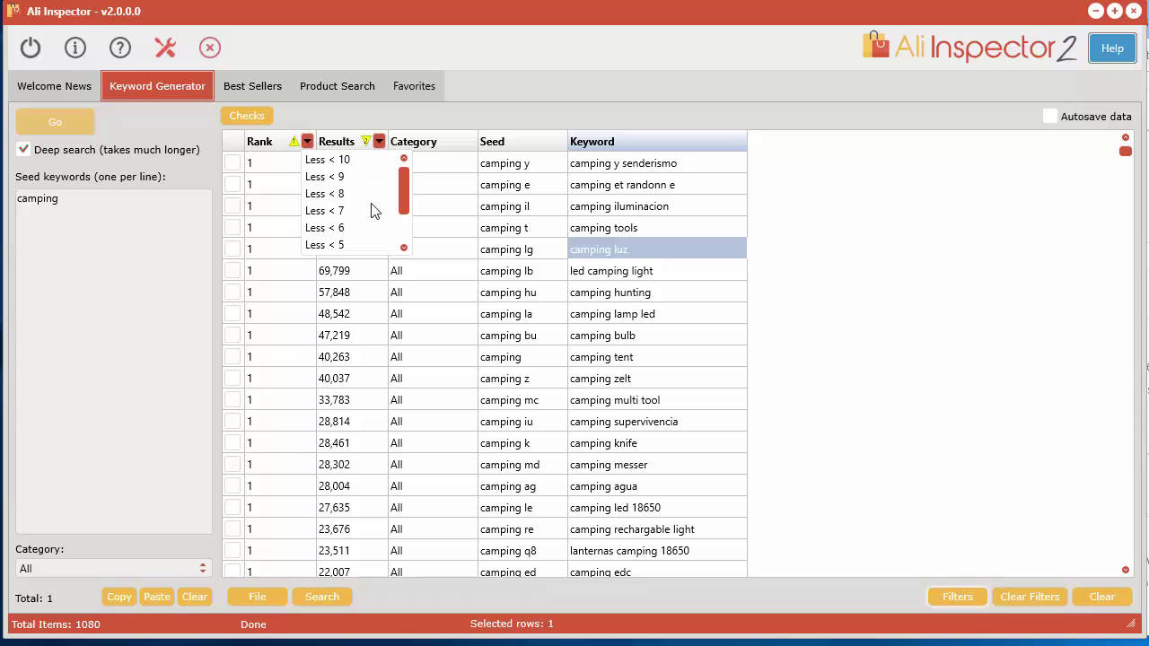
scroll(409, 202, down, 1)
click(362, 248)
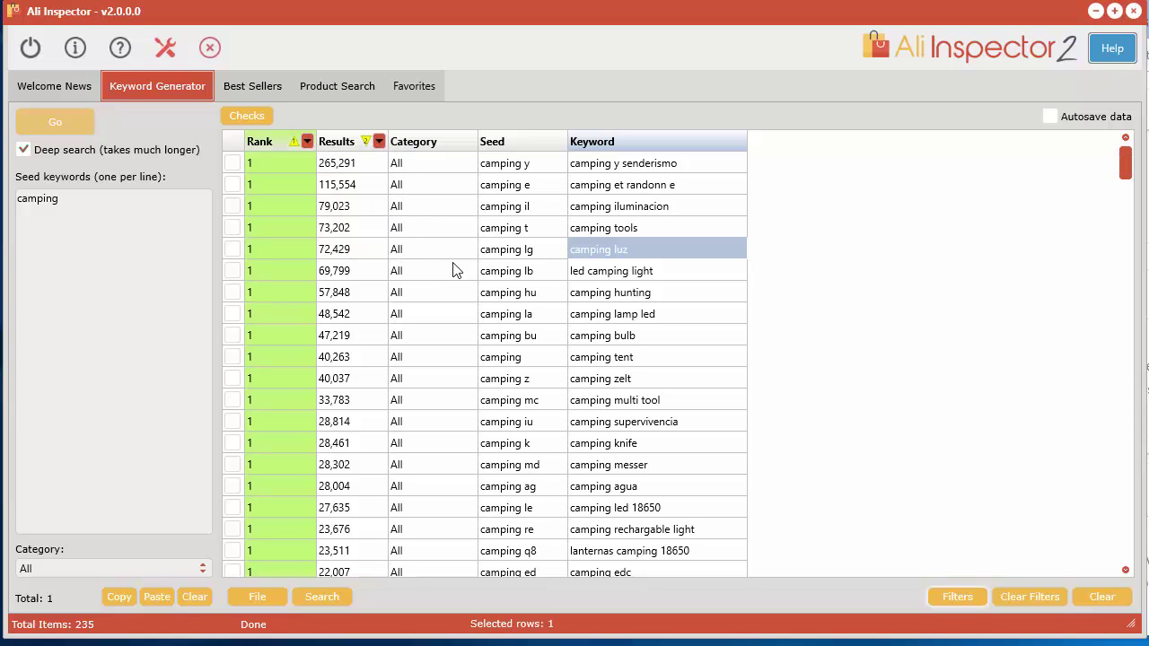
click(378, 142)
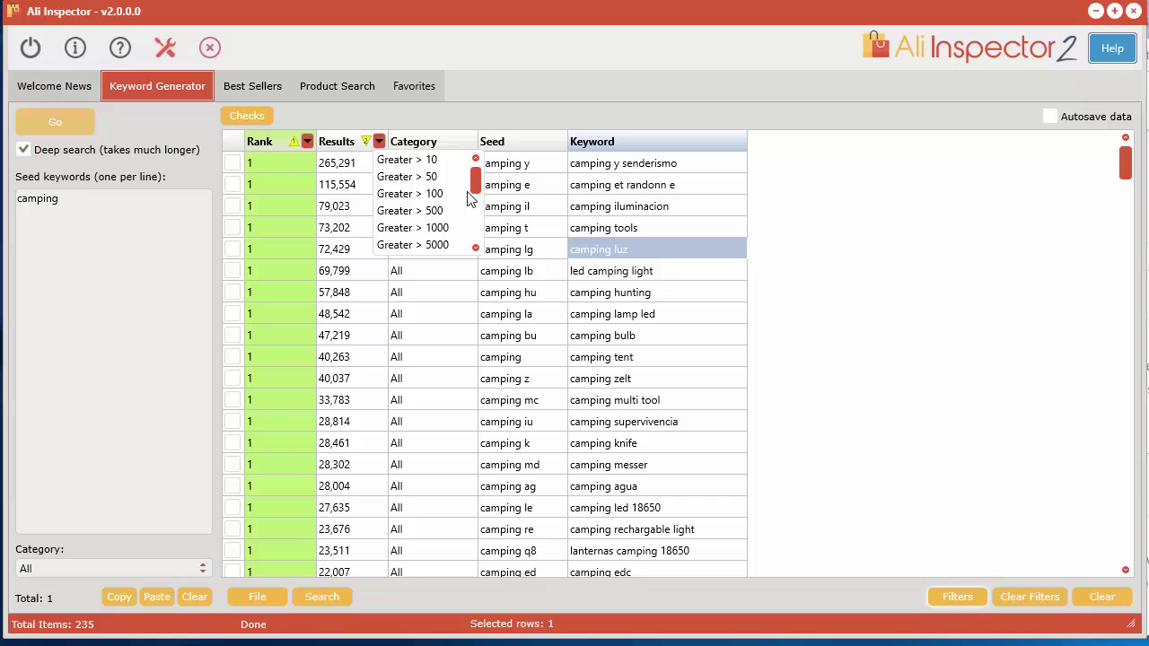
mouse_move(480, 185)
mouse_down()
mouse_move(472, 210)
mouse_move(472, 193)
mouse_up()
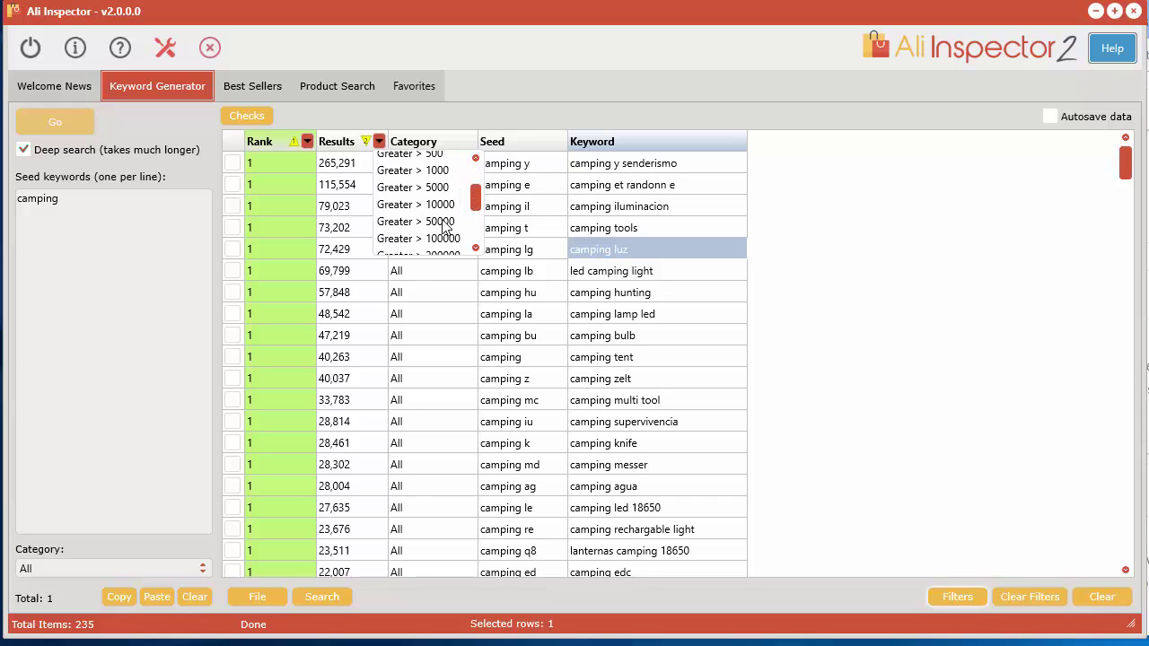
click(444, 226)
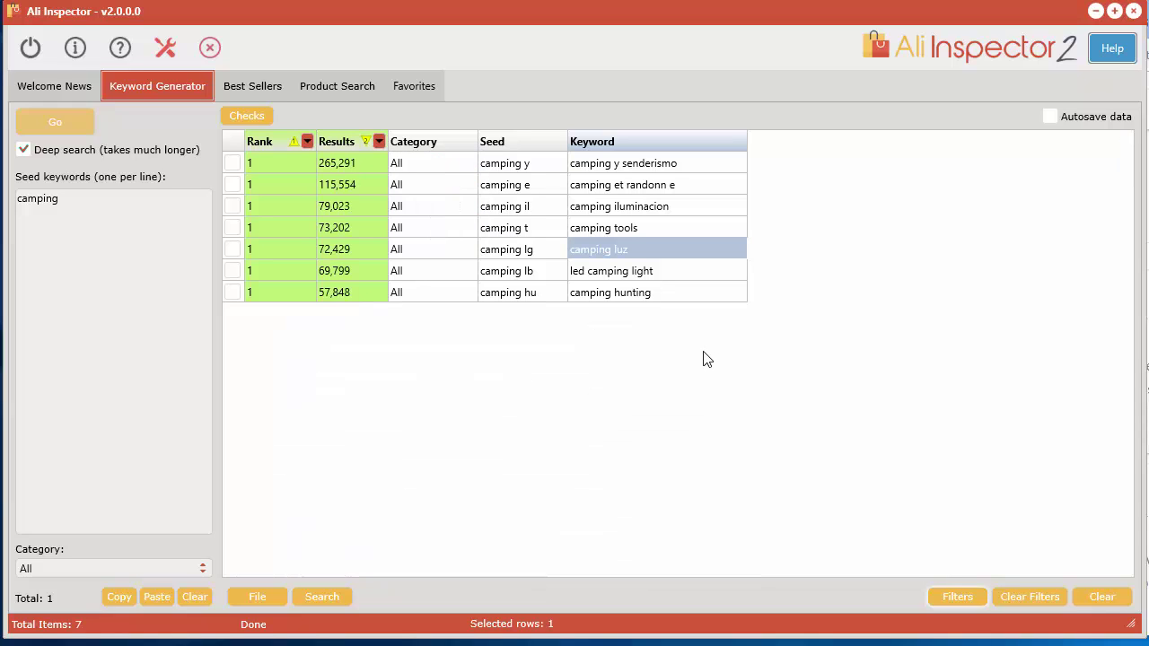
Clear all filters so every keyword is listed.
click(949, 598)
click(1132, 548)
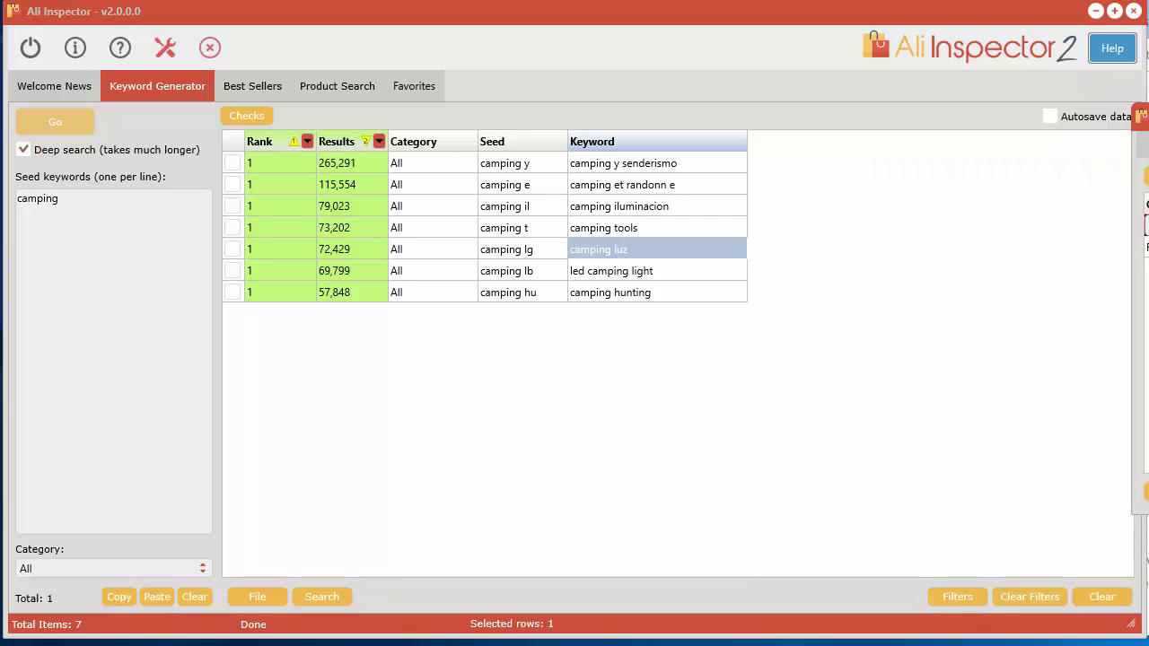
click(1040, 597)
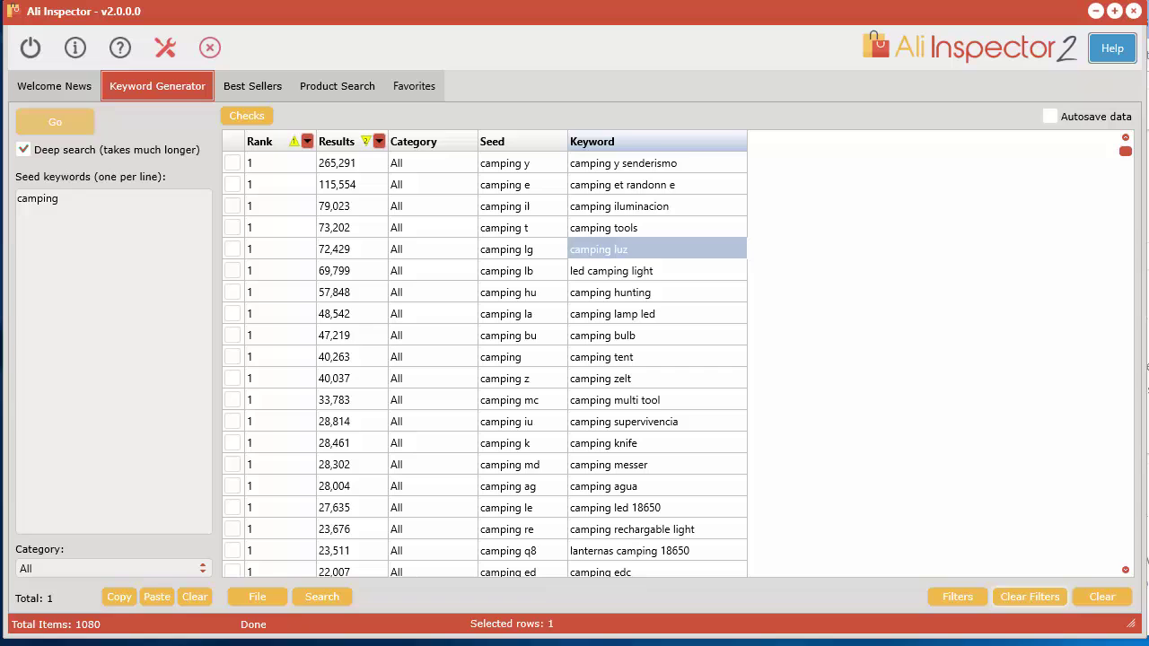
Add and apply a filter condition of Rank Equal to 2.
click(957, 597)
click(857, 272)
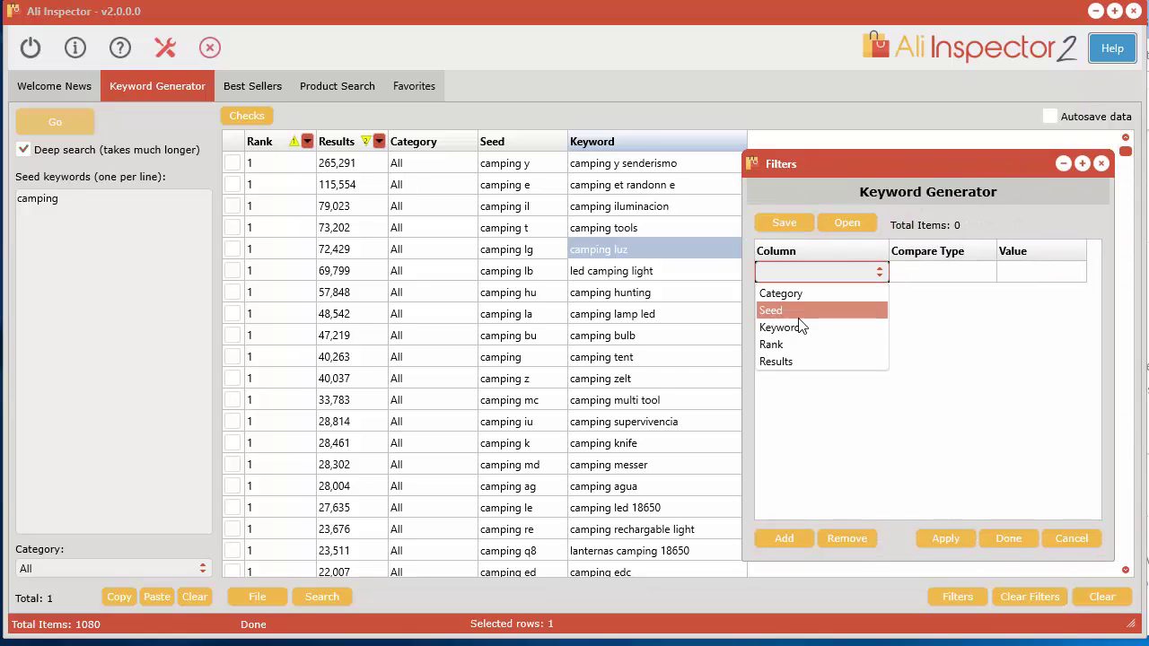
click(804, 347)
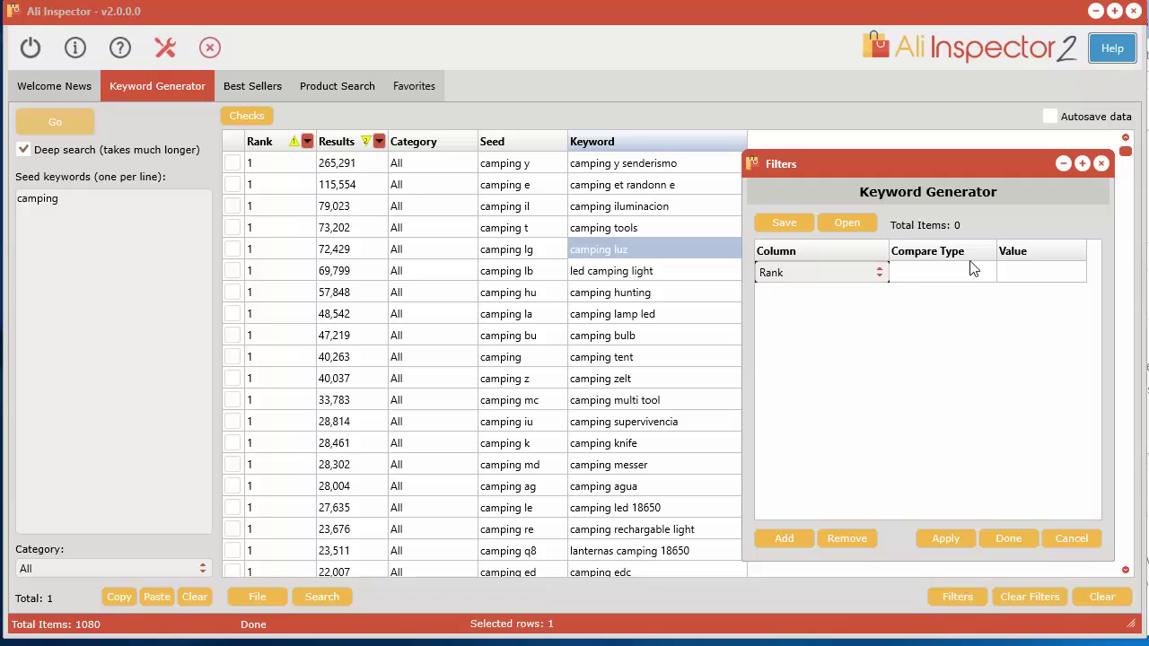
click(947, 281)
click(947, 281)
click(947, 281)
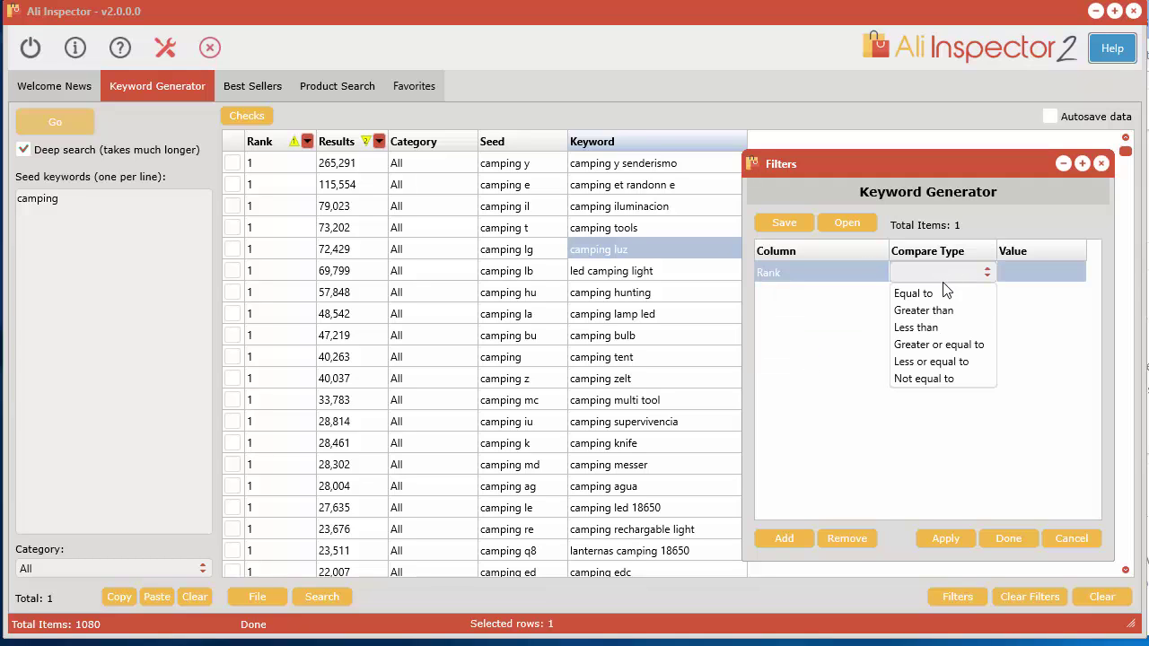
click(938, 294)
click(1035, 271)
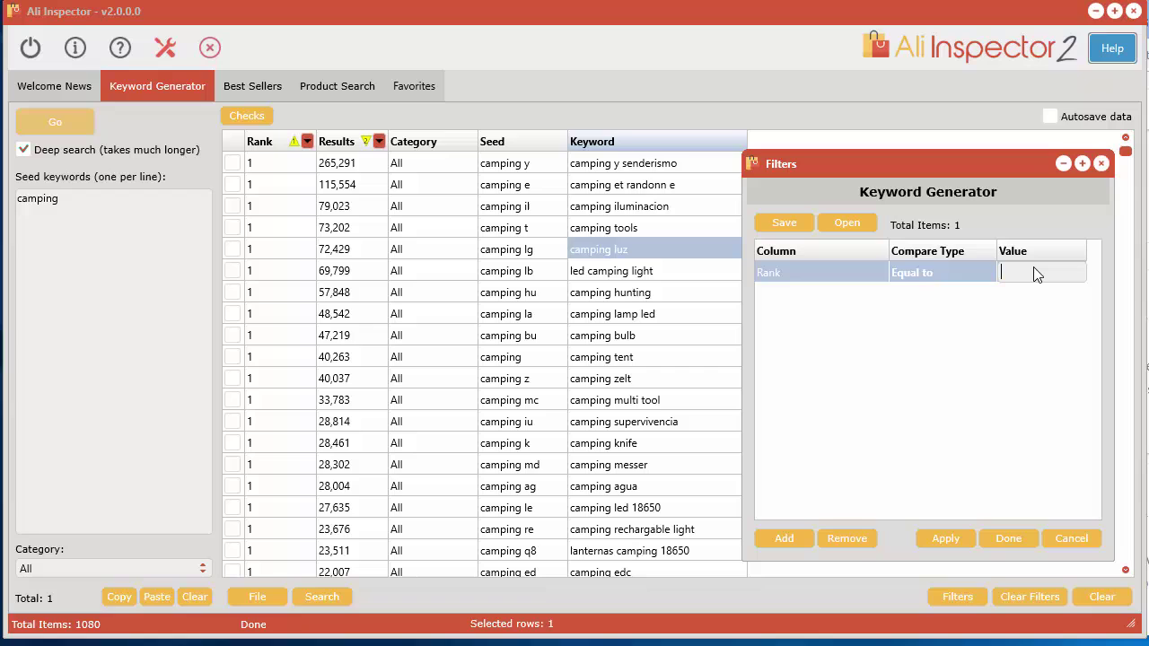
text(2)
click(949, 539)
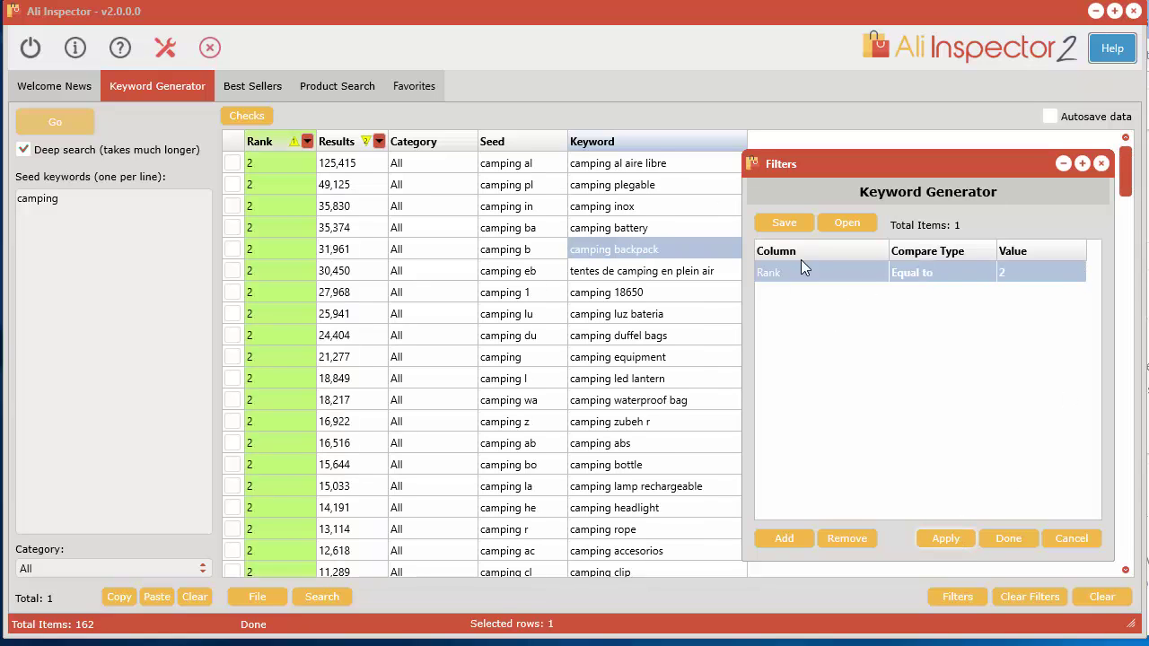
Add a second condition, Results Greater than 50000, and apply both.
click(782, 538)
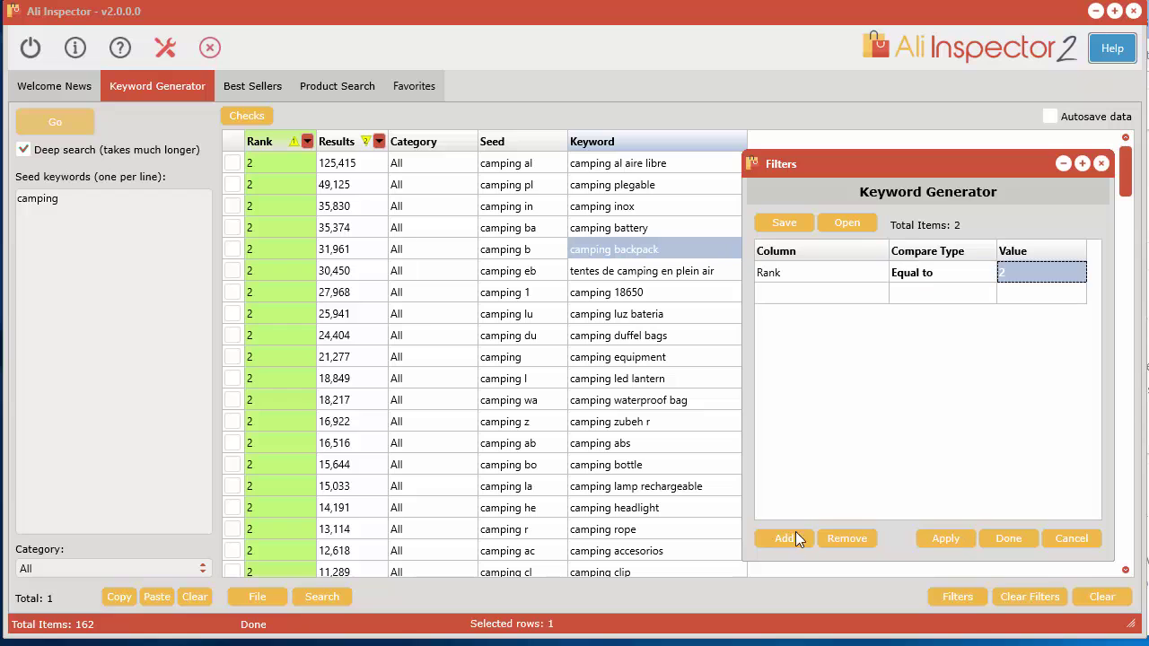
click(805, 301)
click(805, 301)
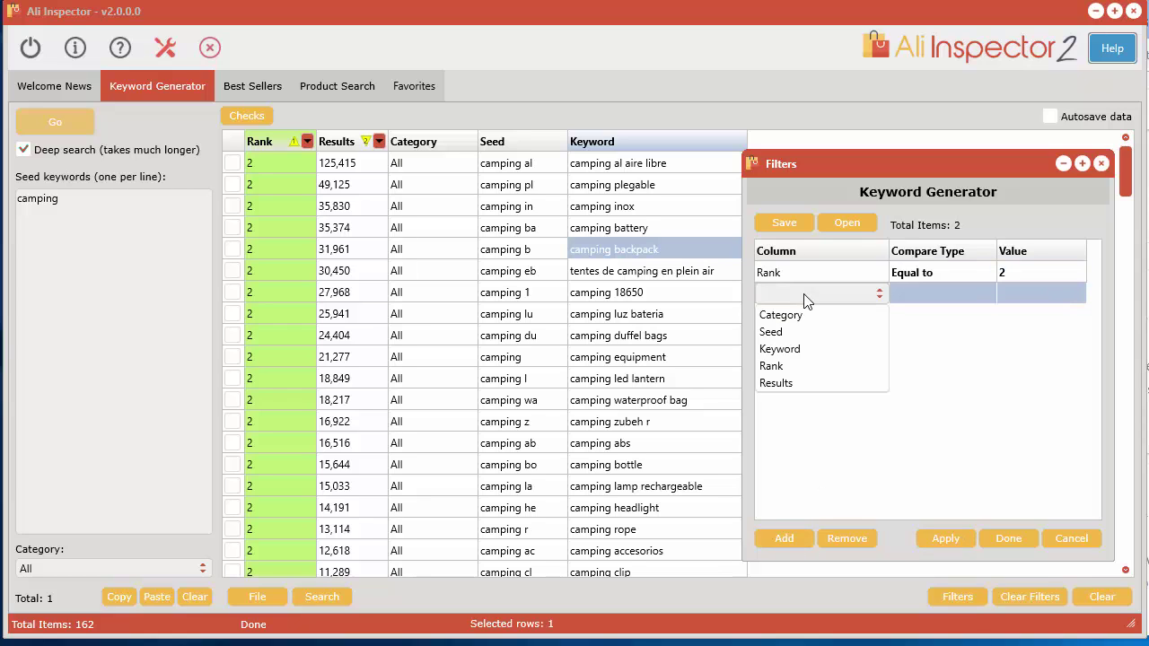
click(803, 383)
click(942, 296)
click(943, 296)
click(944, 329)
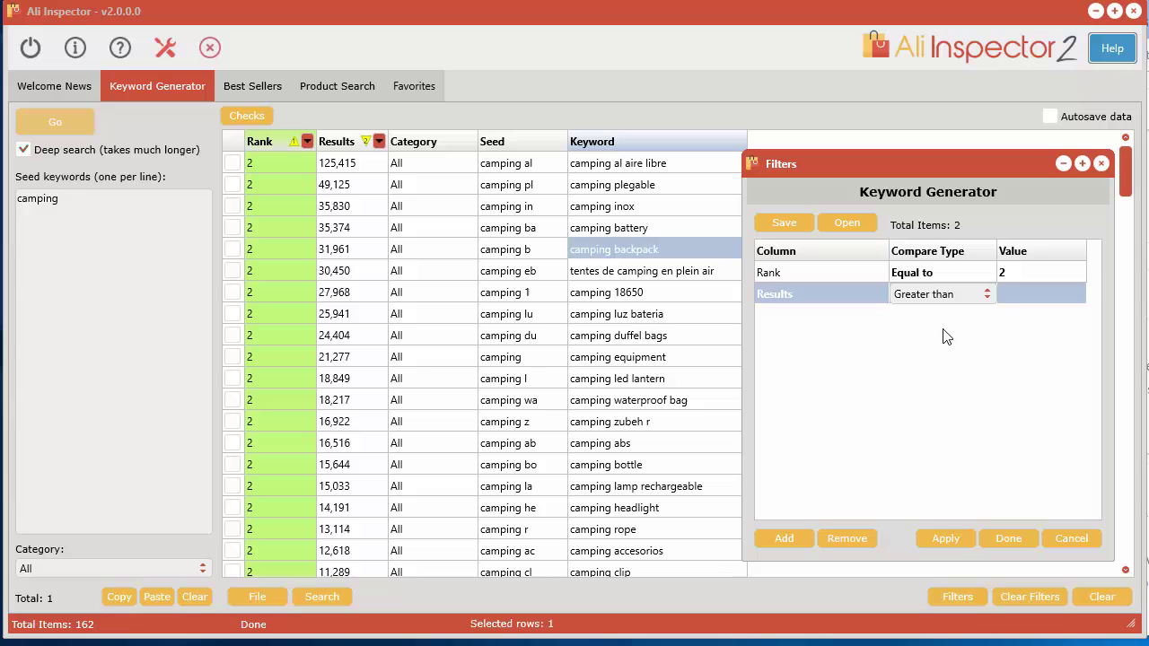
click(1015, 305)
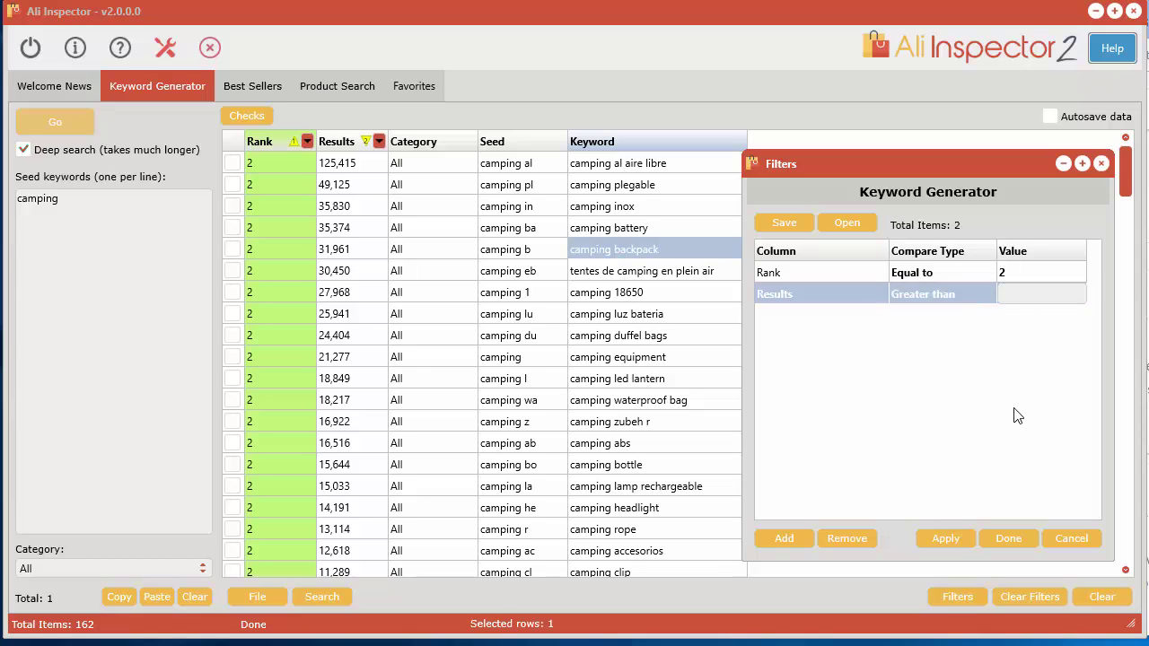
text(50000)
click(945, 537)
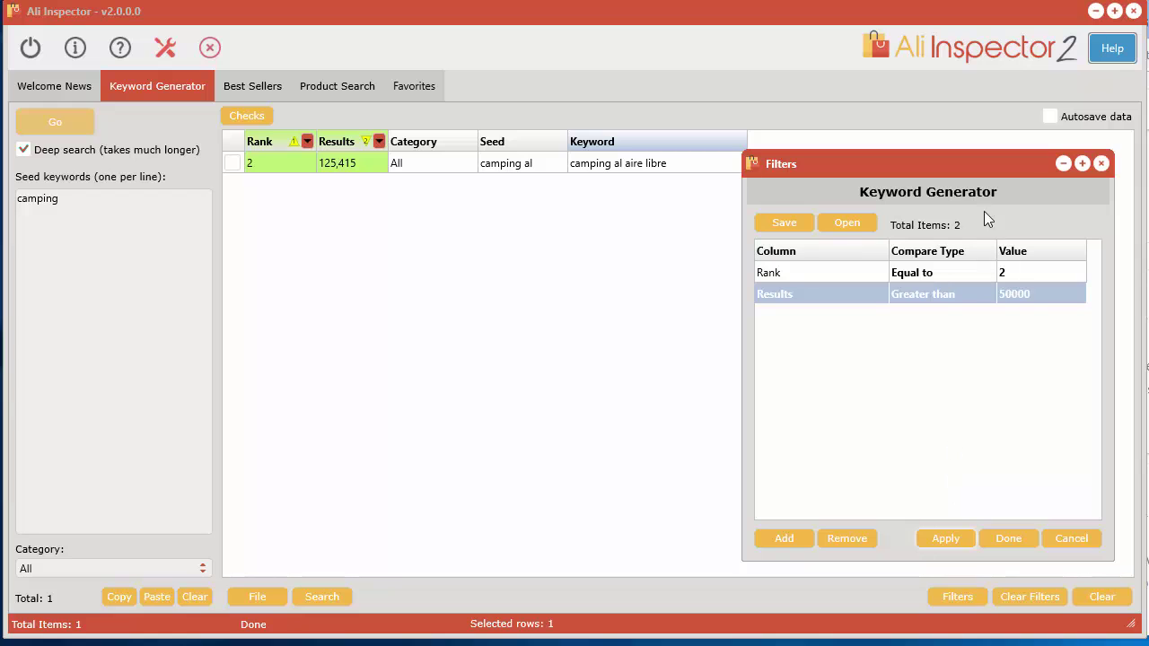
Clear all filter conditions and close the Filters window.
drag(955, 168, 880, 173)
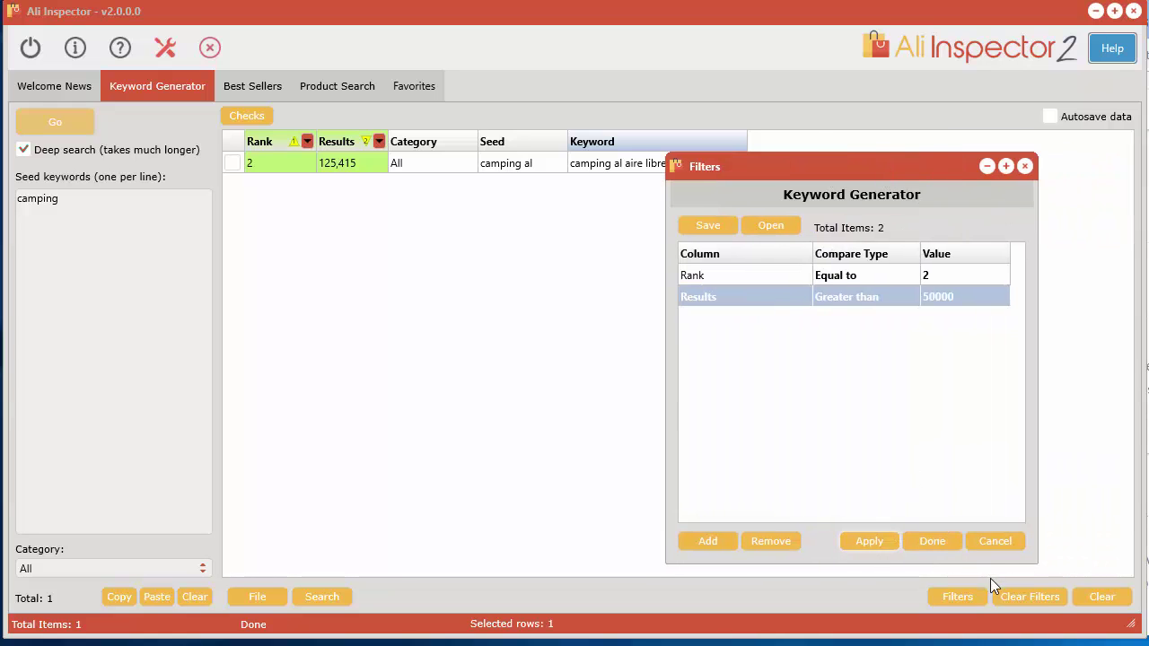
click(1023, 597)
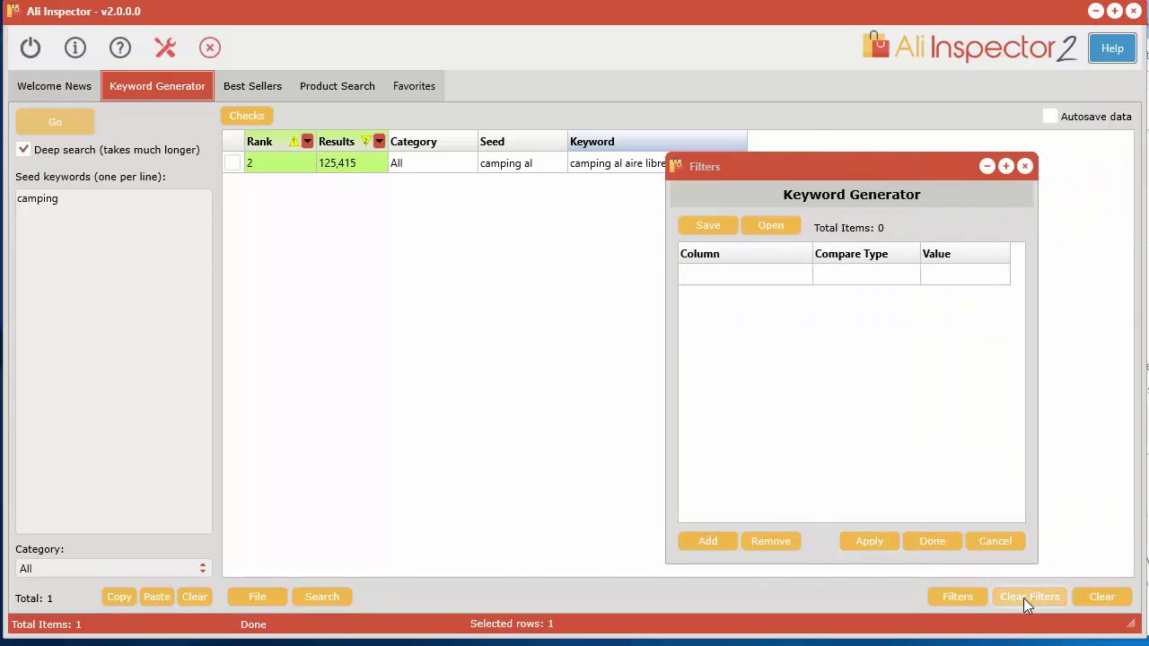
click(1025, 166)
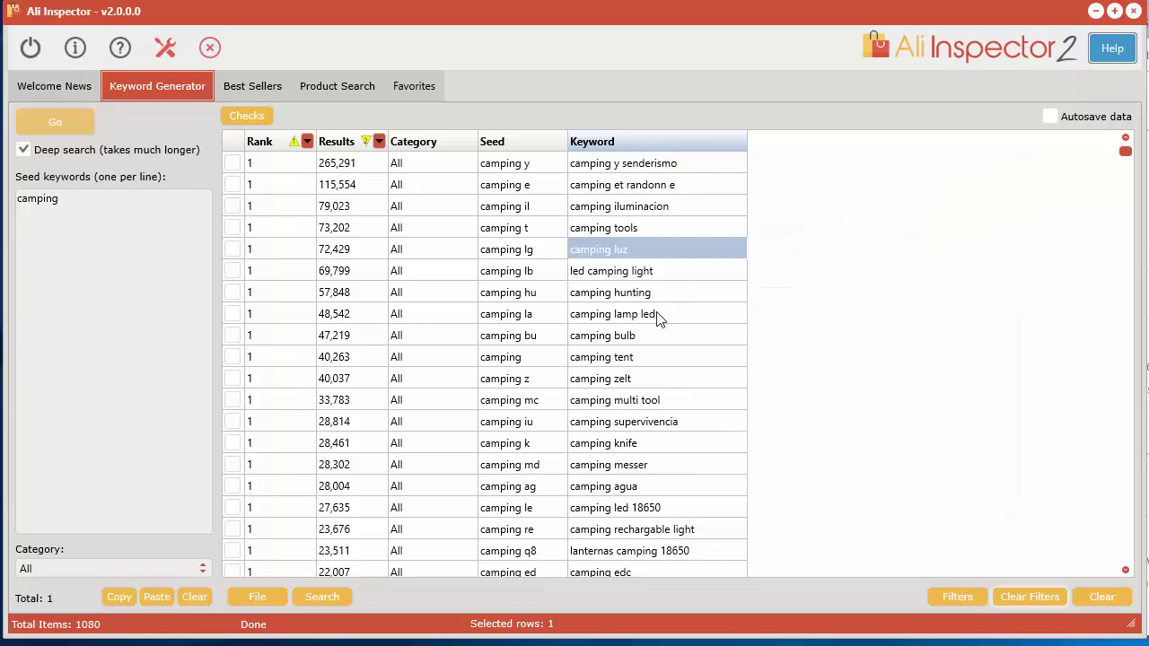
Restore the window and save the keywords as the project file untitled.aikg.
click(258, 597)
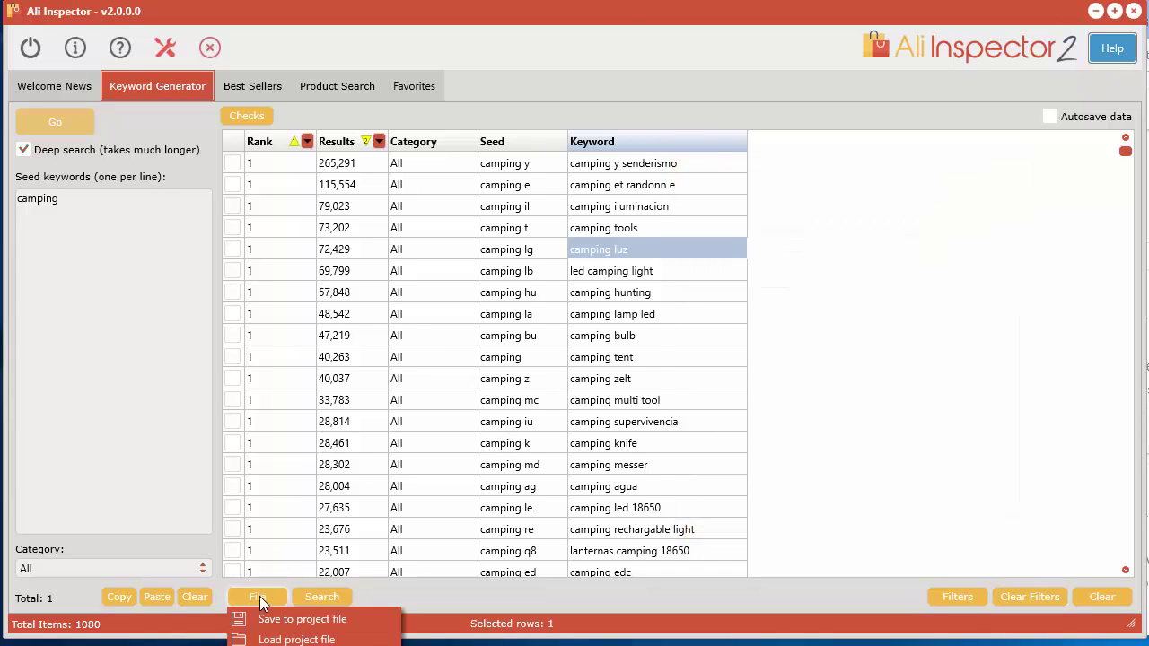
double_click(624, 15)
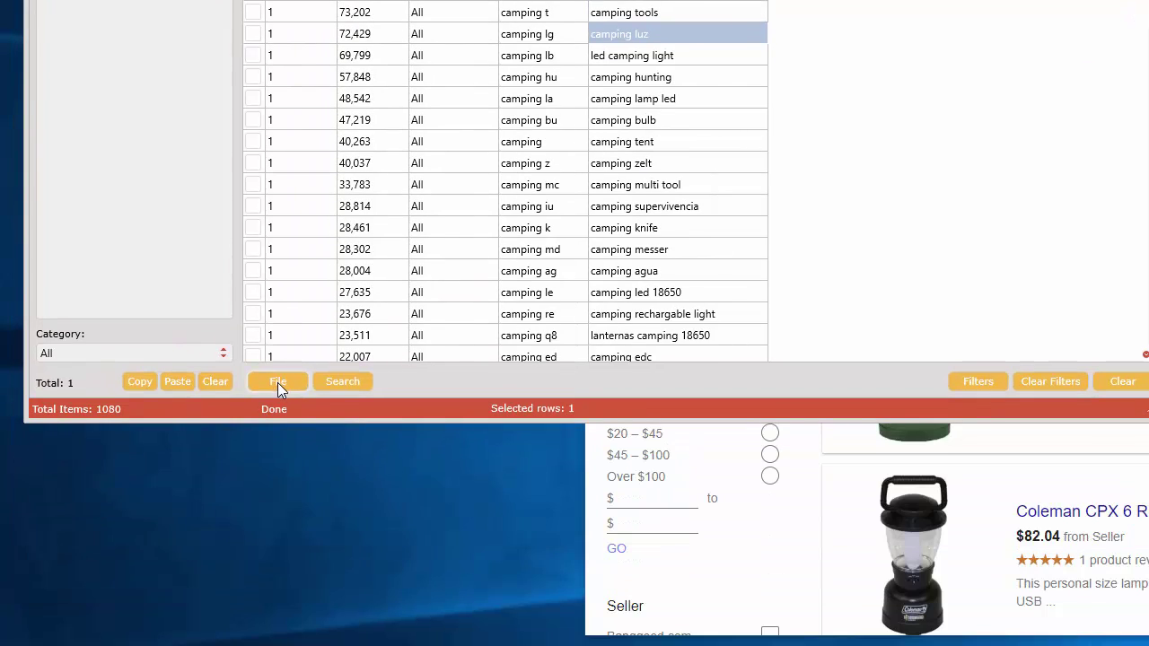
click(278, 383)
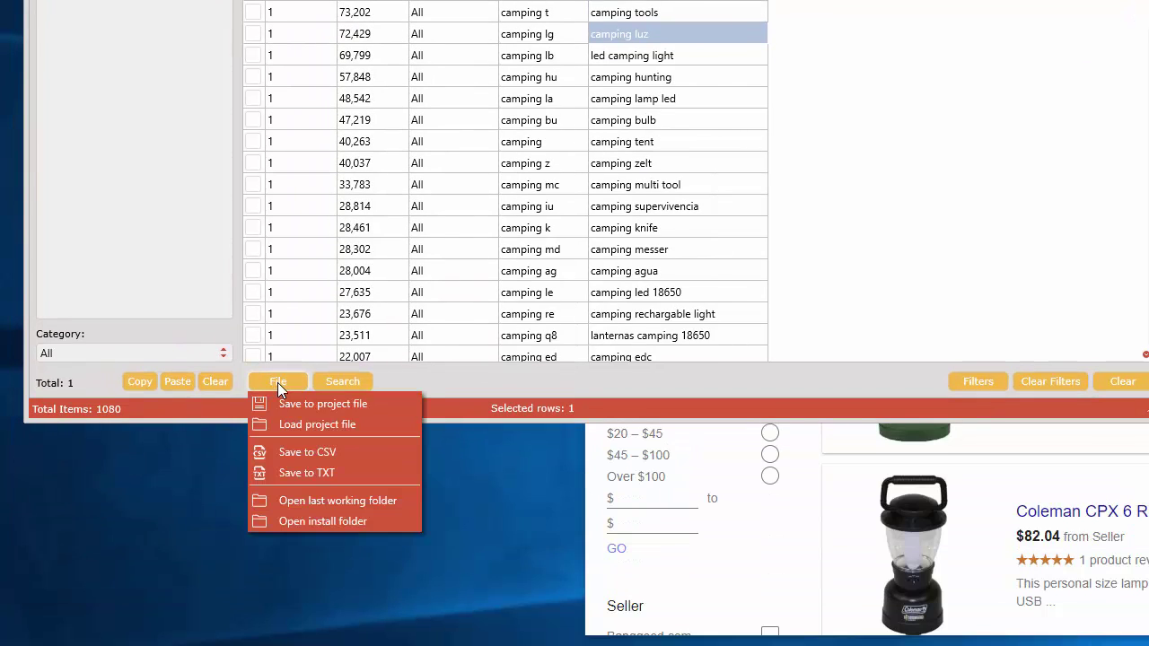
click(320, 410)
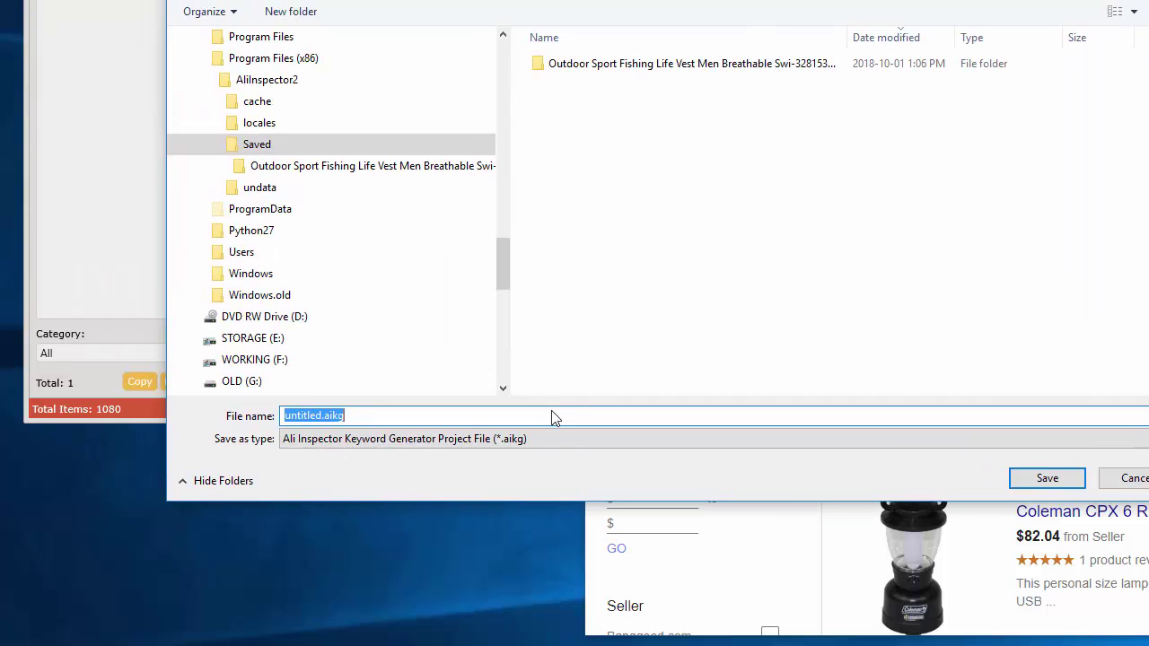
click(1047, 479)
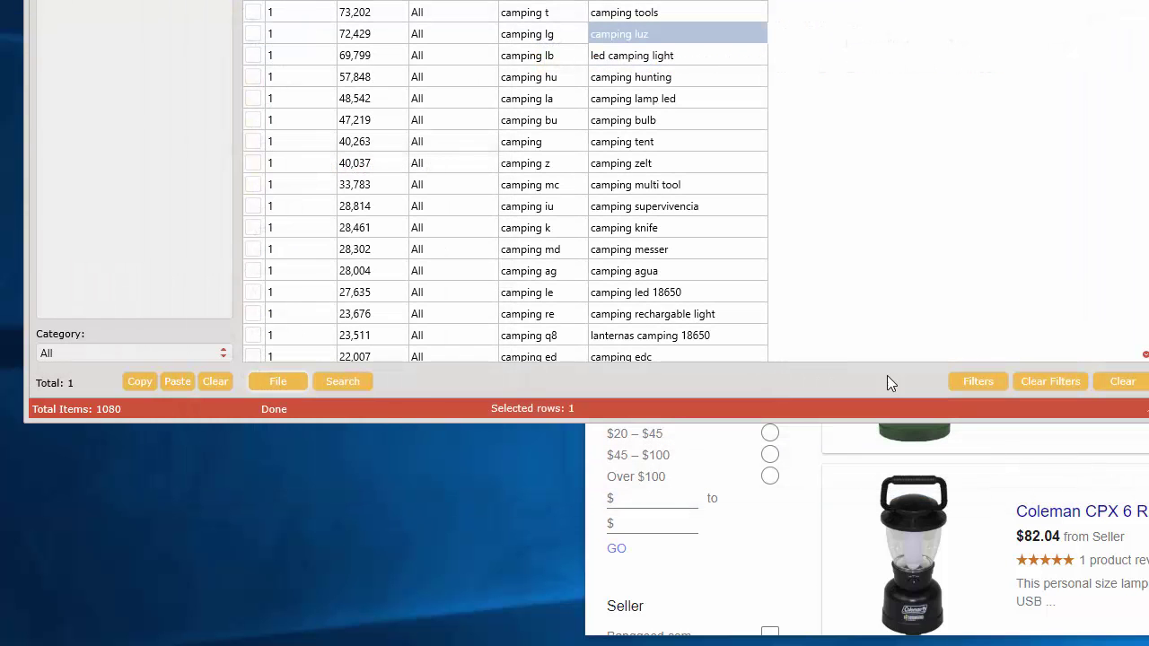
Clear all table data, then reload the keywords from untitled.aikg.
click(1119, 382)
click(642, 393)
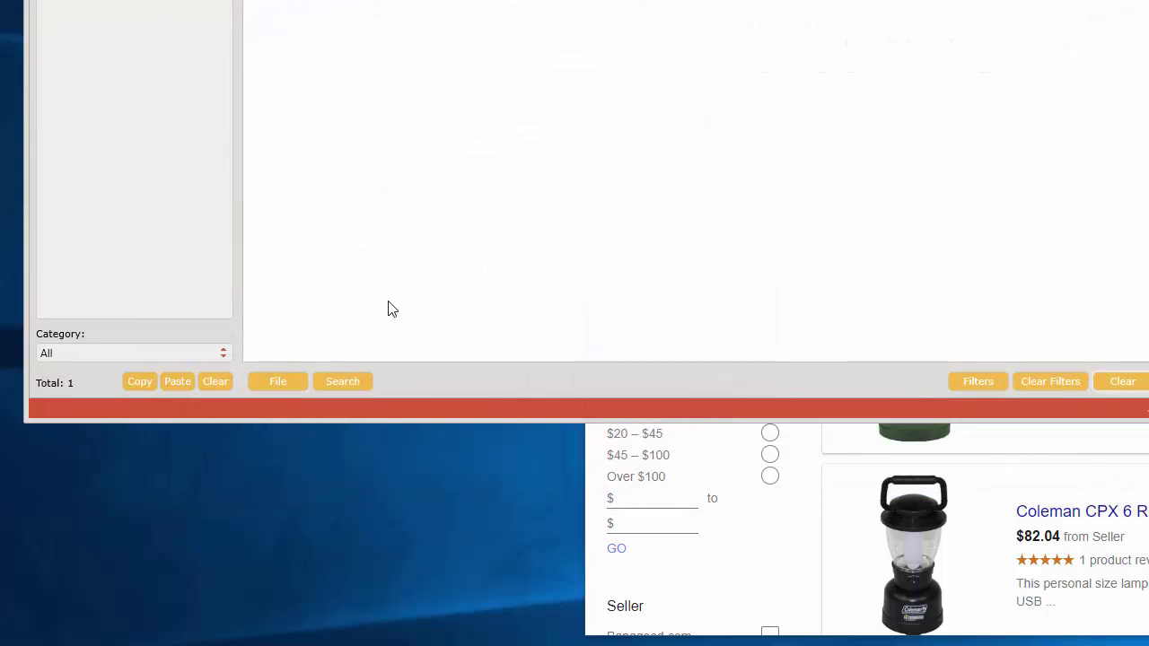
click(274, 386)
click(284, 423)
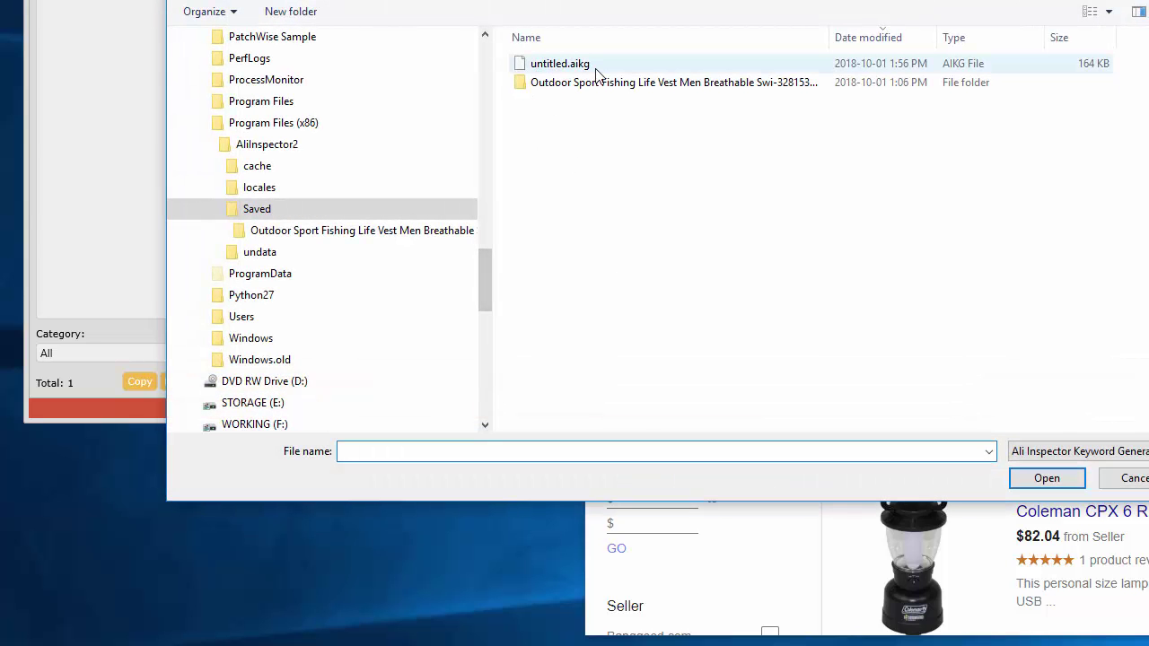
double_click(572, 63)
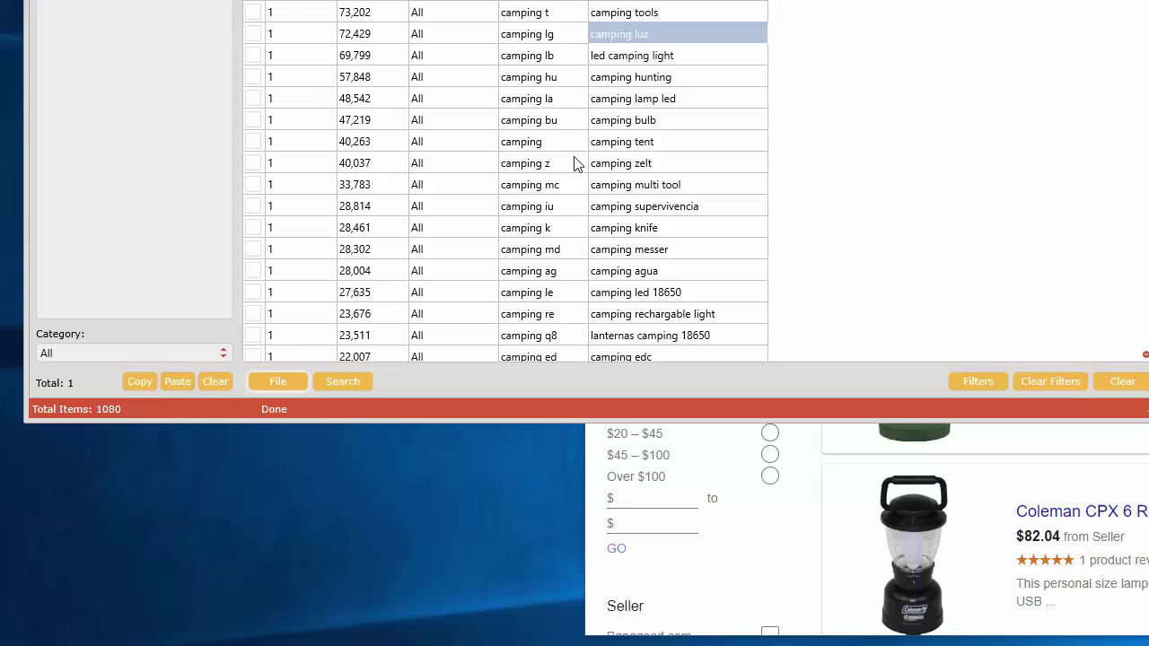
Export all 1,080 keywords with Save to CSV as untitled.csv.
click(280, 383)
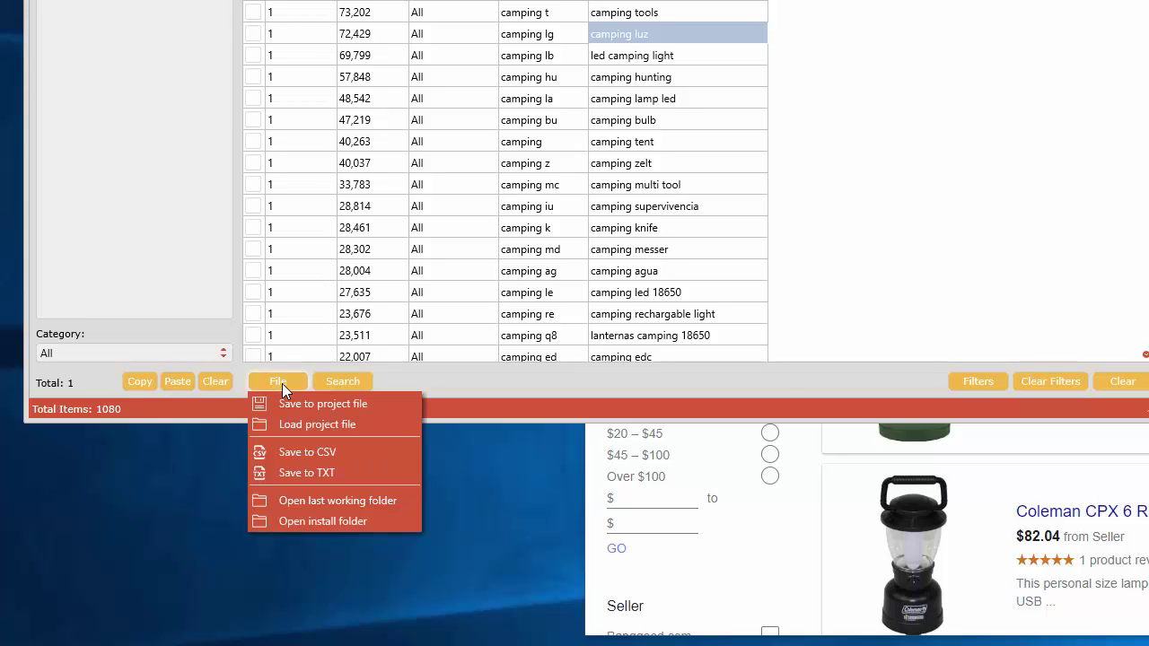
click(313, 456)
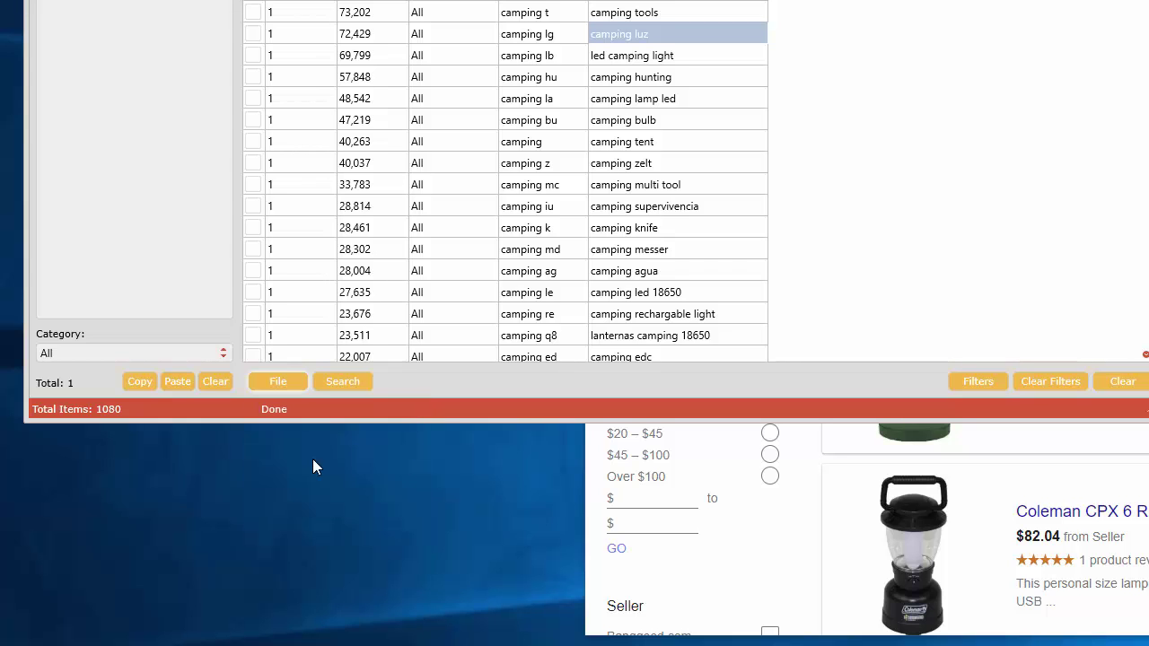
click(1039, 477)
click(266, 384)
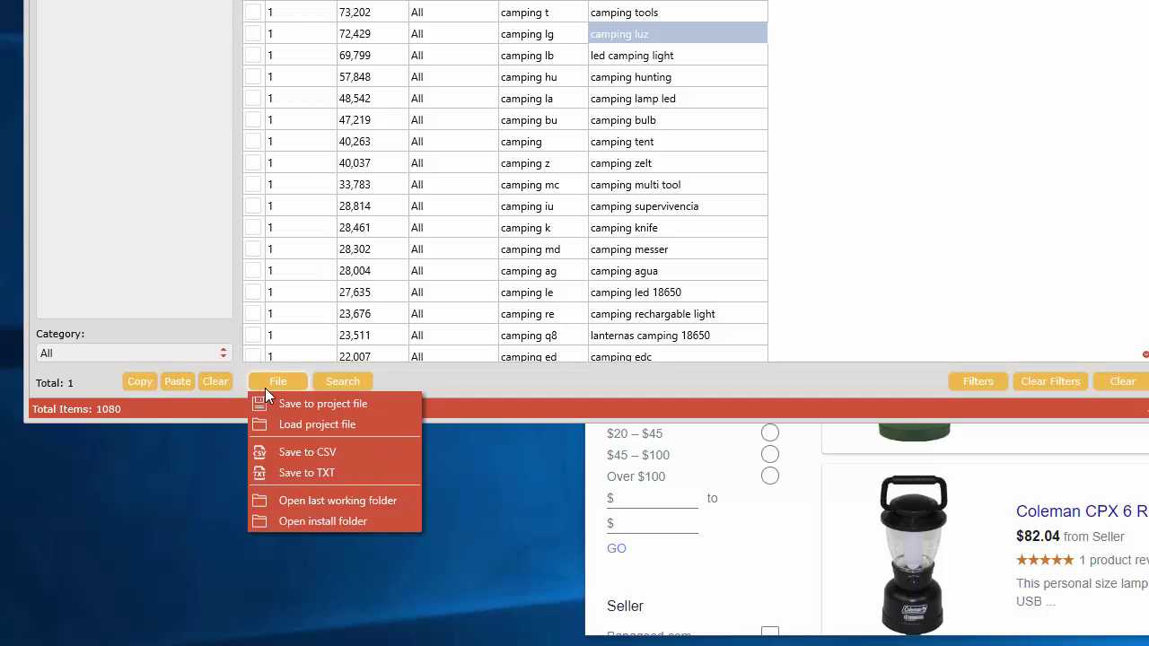
Open the last working folder and open untitled.csv from the Saved folder.
click(318, 502)
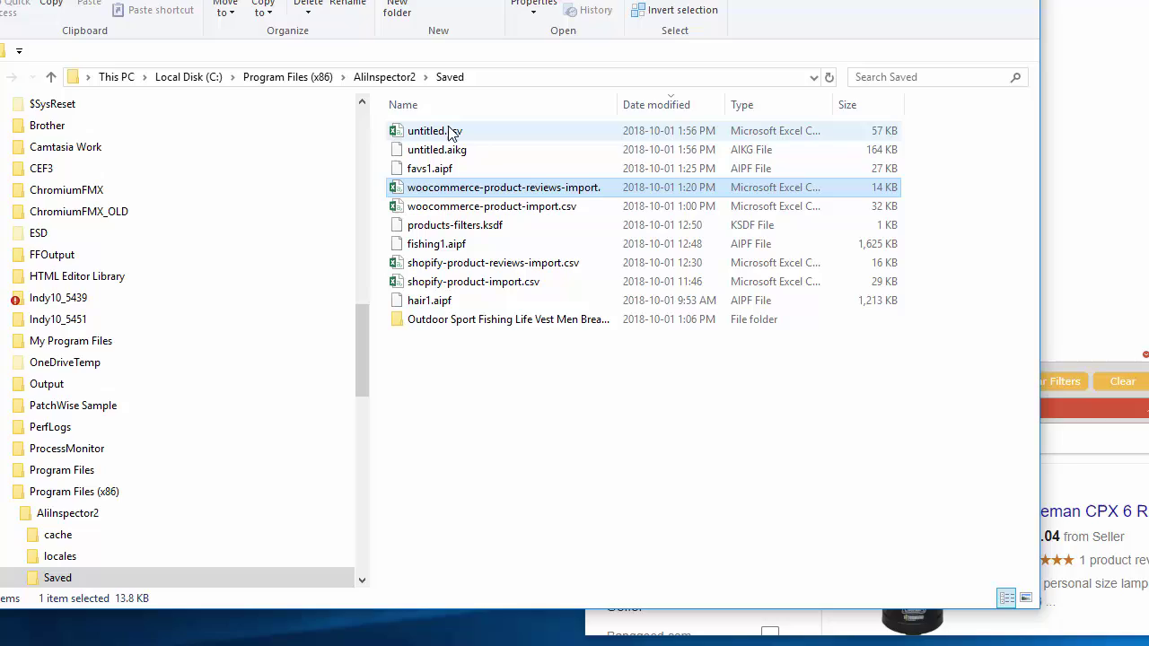
double_click(451, 133)
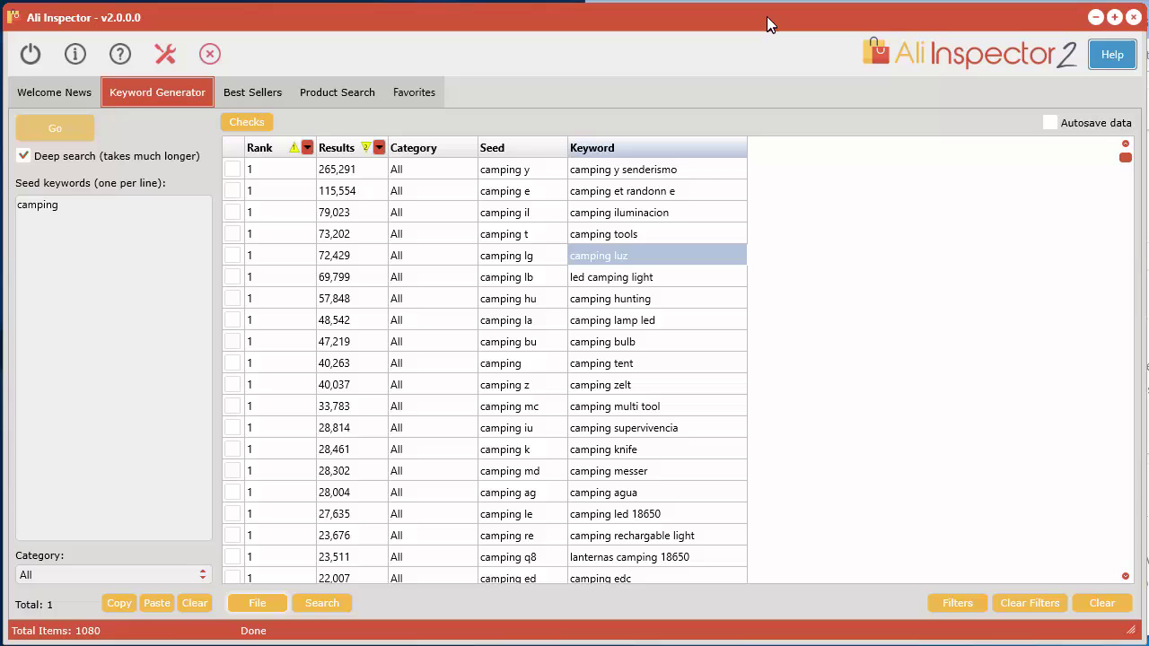
Select the keywords from 'camping et randonn e' to 'camping supervivencia' and paste them into Notepad.
key(Down)
key(Left)
key(Left)
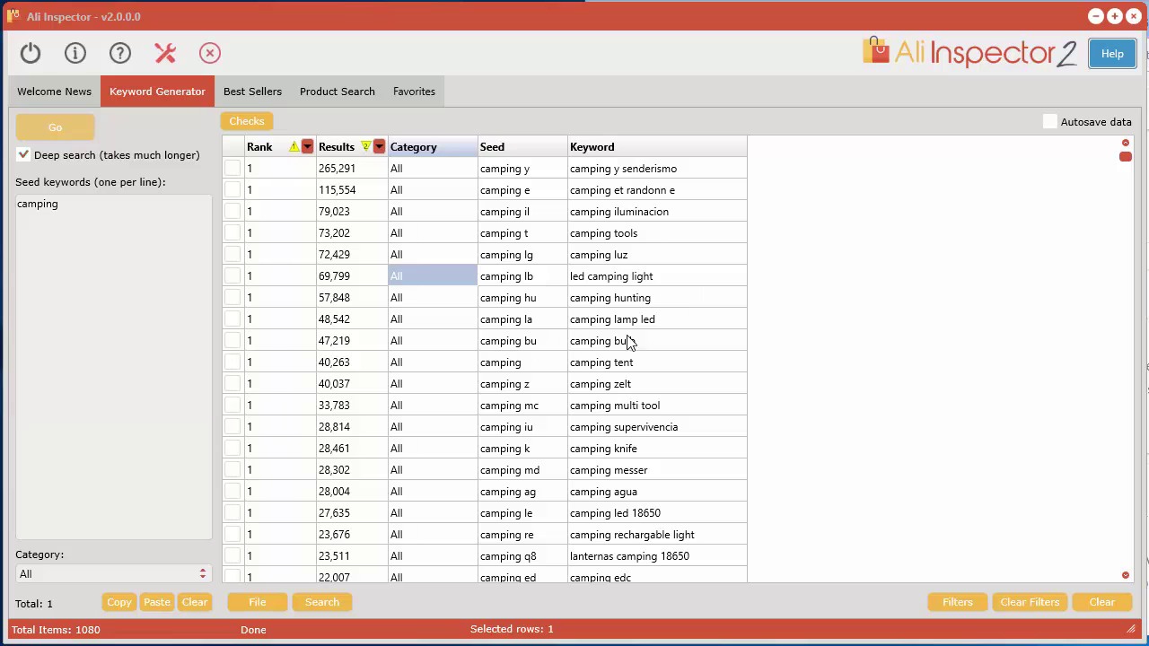
click(668, 191)
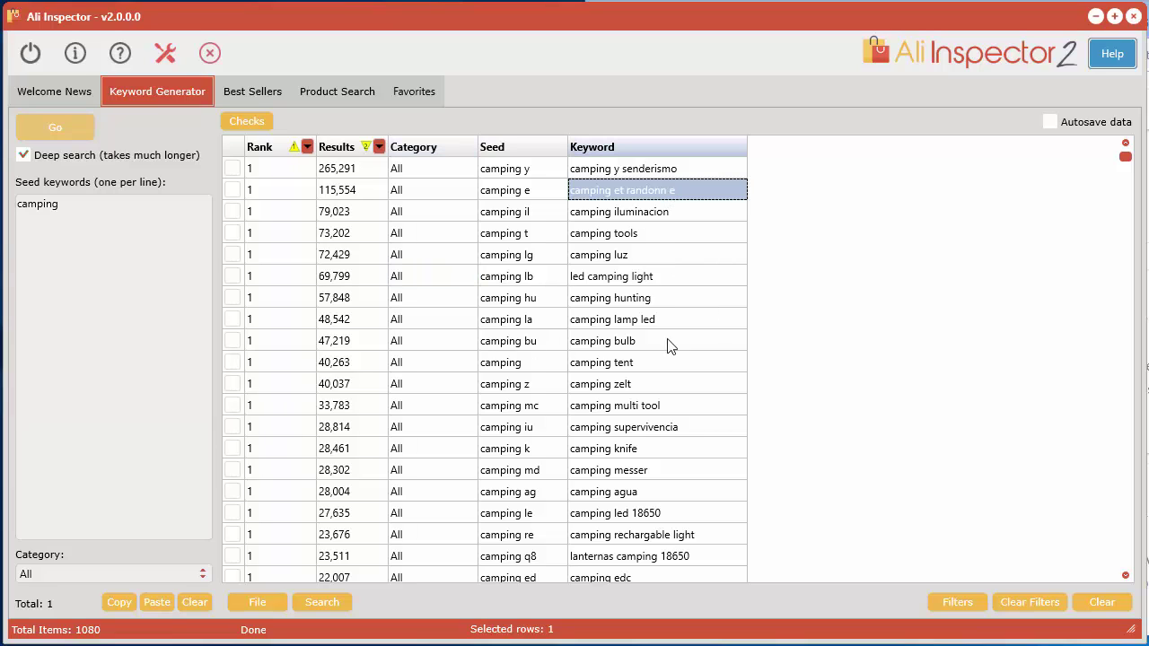
shift+click(660, 429)
key(ctrl+c)
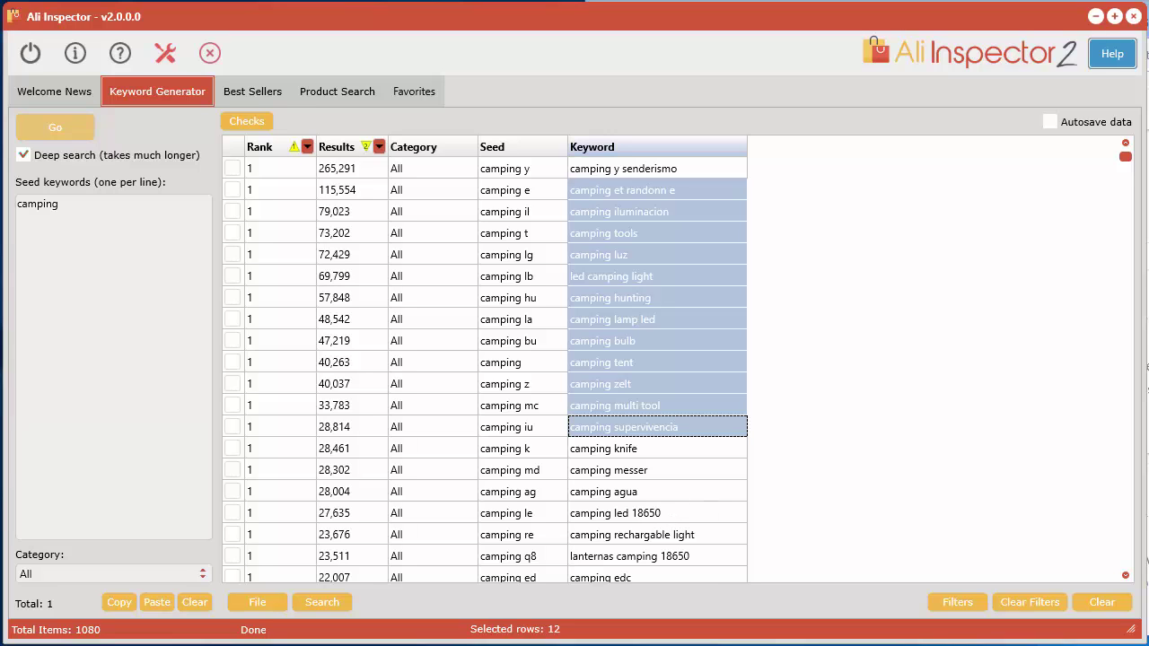
key(alt+Tab)
key(ctrl+v)
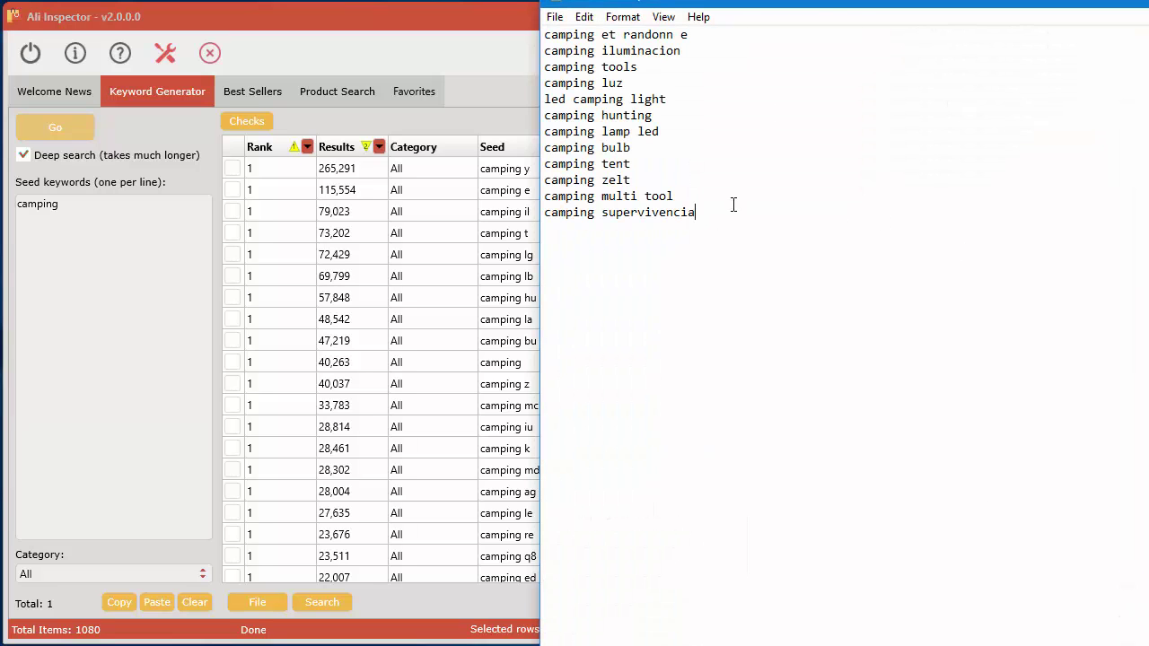
Delete all pasted text from Notepad and return to the keyword table.
drag(815, 8, 613, 59)
drag(543, 264, 333, 105)
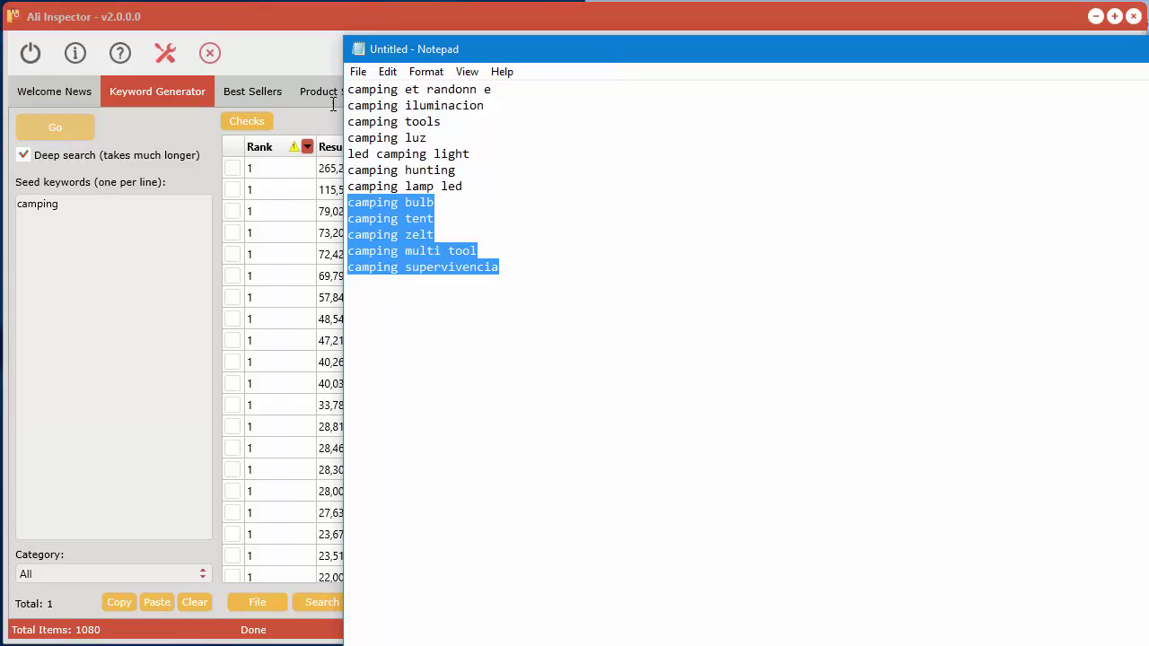
key(ctrl+a)
key(Delete)
click(346, 55)
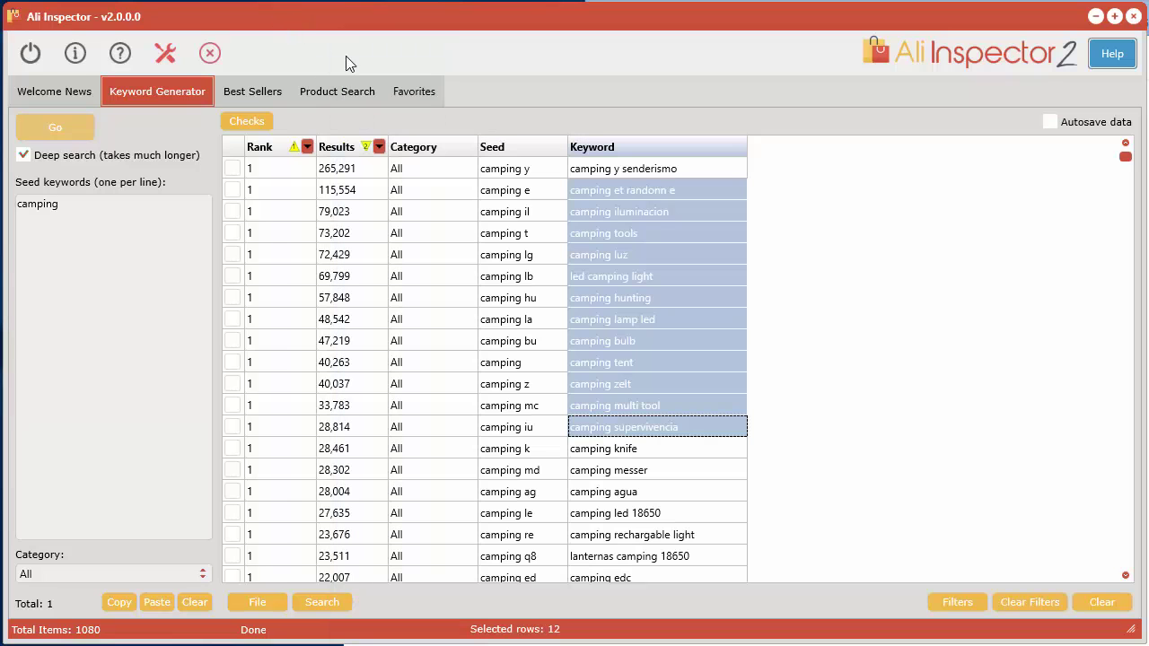
click(609, 271)
Copy all keywords from the cell context menu and paste them into Notepad.
right_click(605, 281)
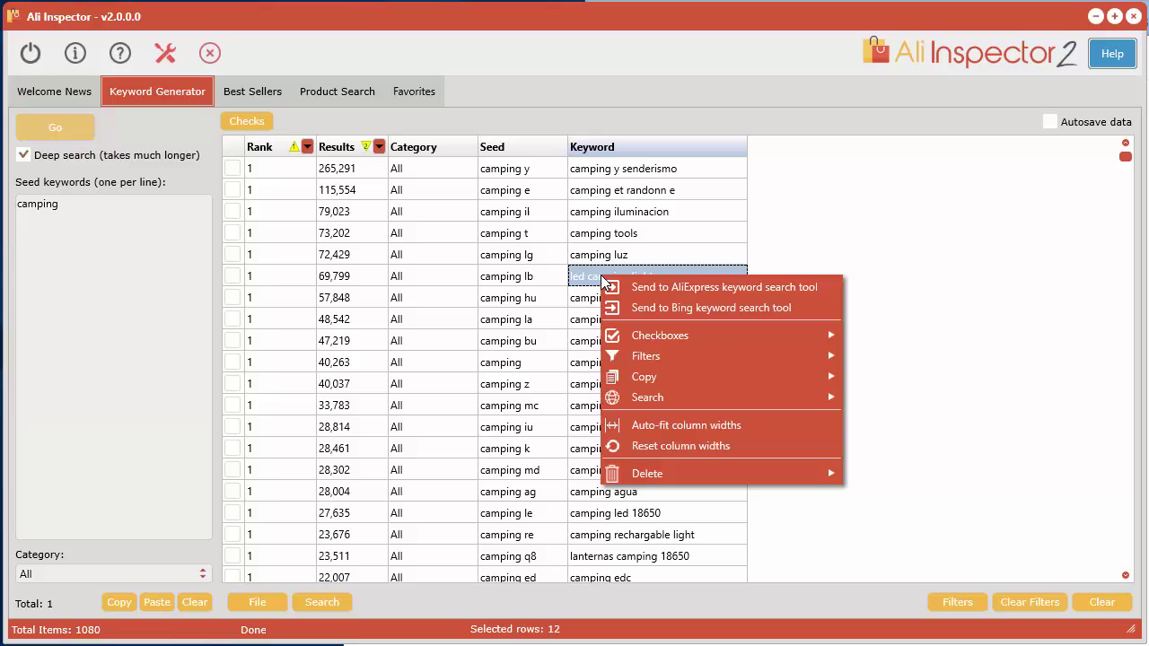
mouse_move(651, 381)
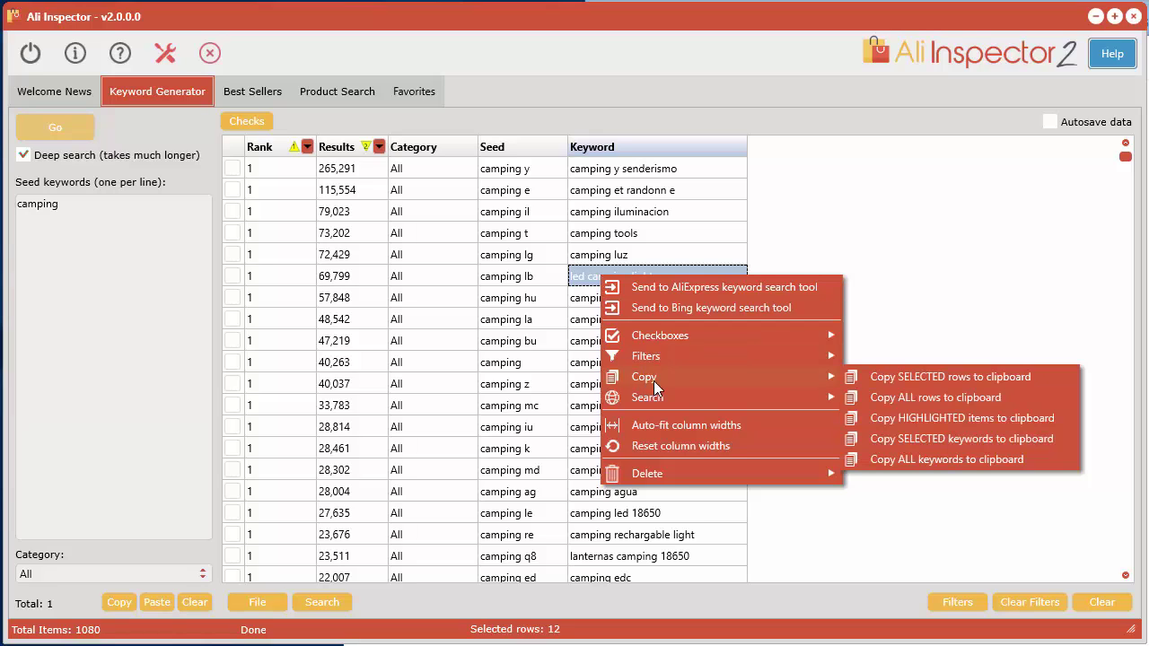
click(915, 460)
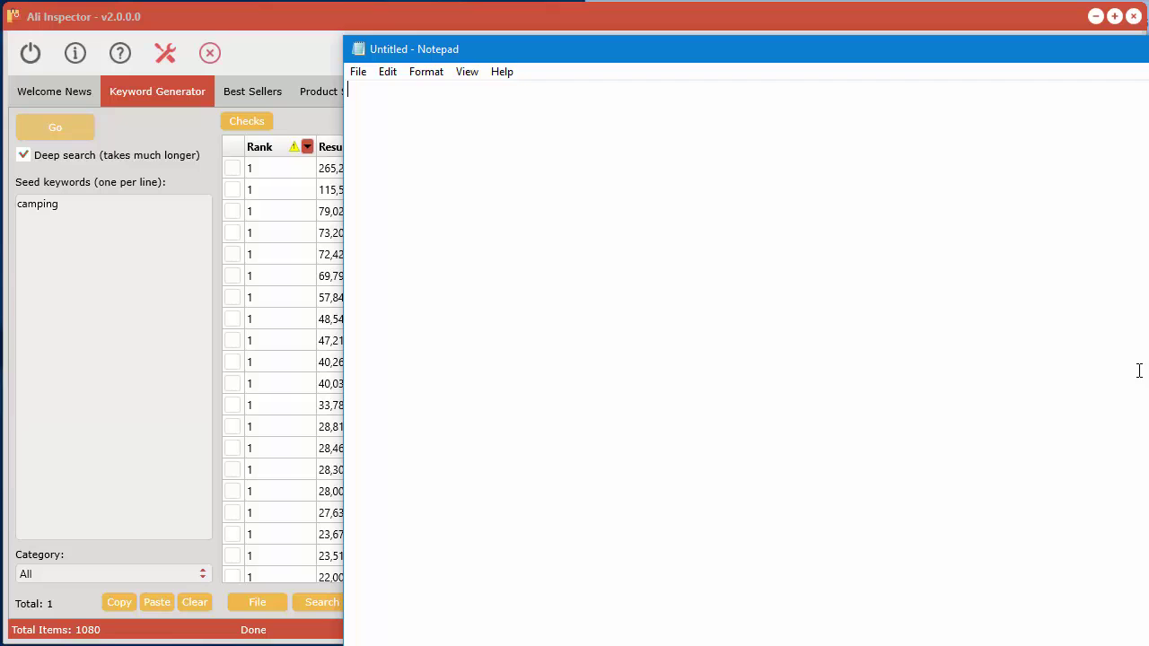
key(ctrl+v)
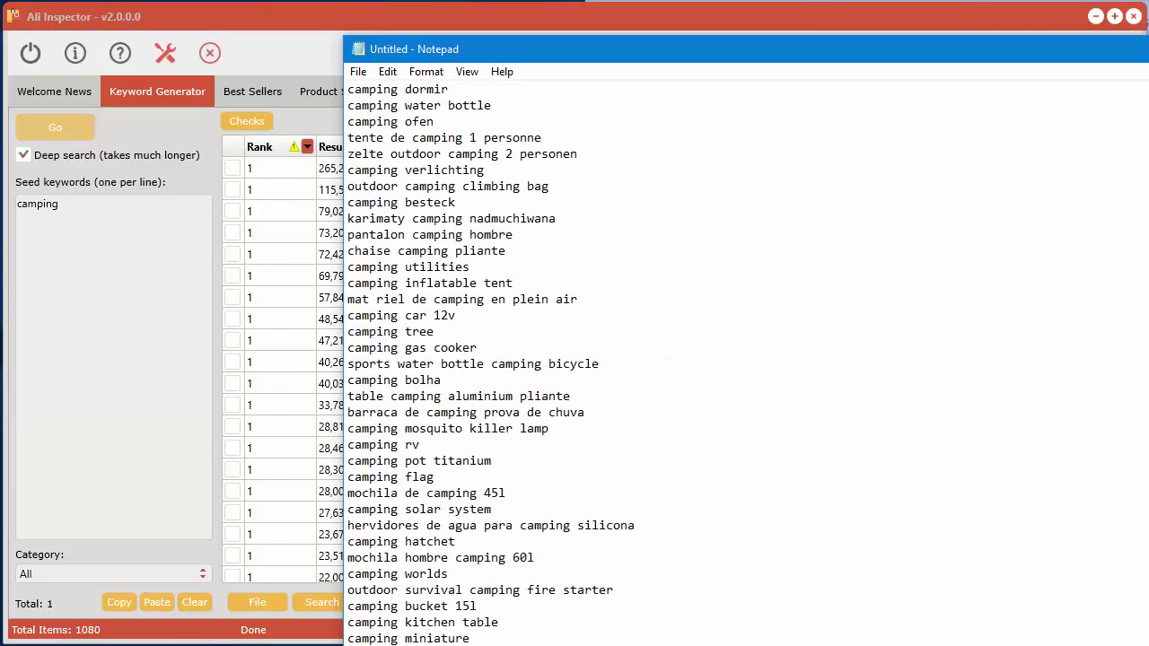
click(798, 12)
Tick the camping luz, lamp led, multi tool, knife and messer rows.
click(233, 254)
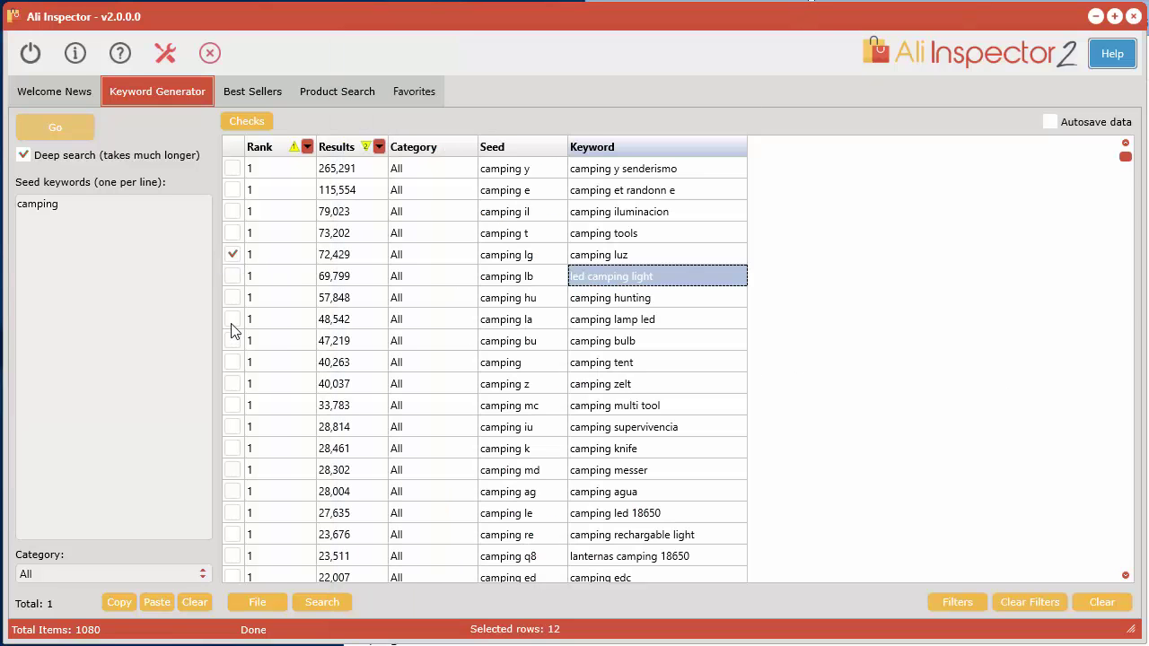
click(232, 318)
click(233, 404)
click(232, 448)
click(232, 469)
click(232, 469)
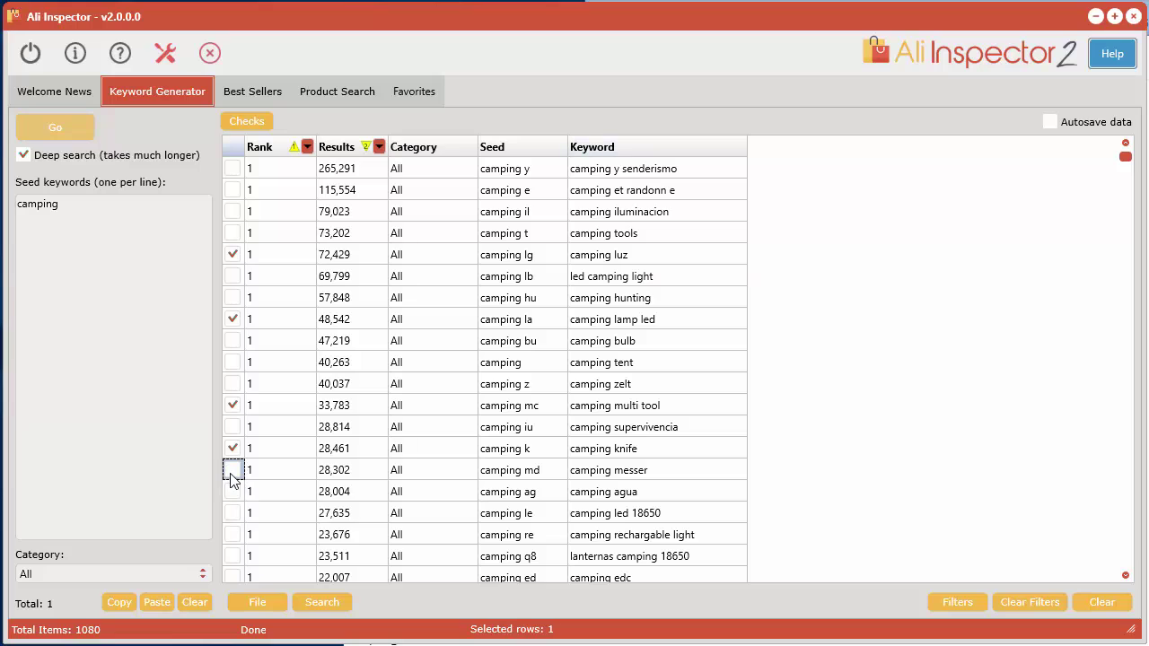
Copy only the five ticked keywords and paste them into Notepad.
right_click(419, 253)
mouse_move(506, 375)
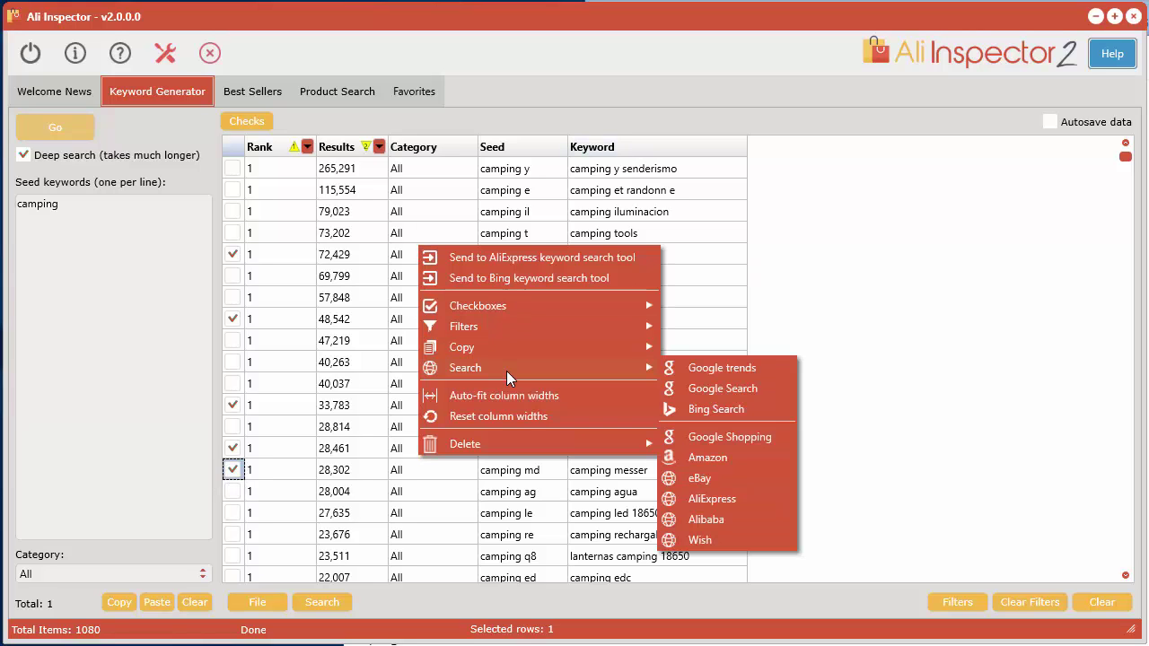
mouse_move(611, 348)
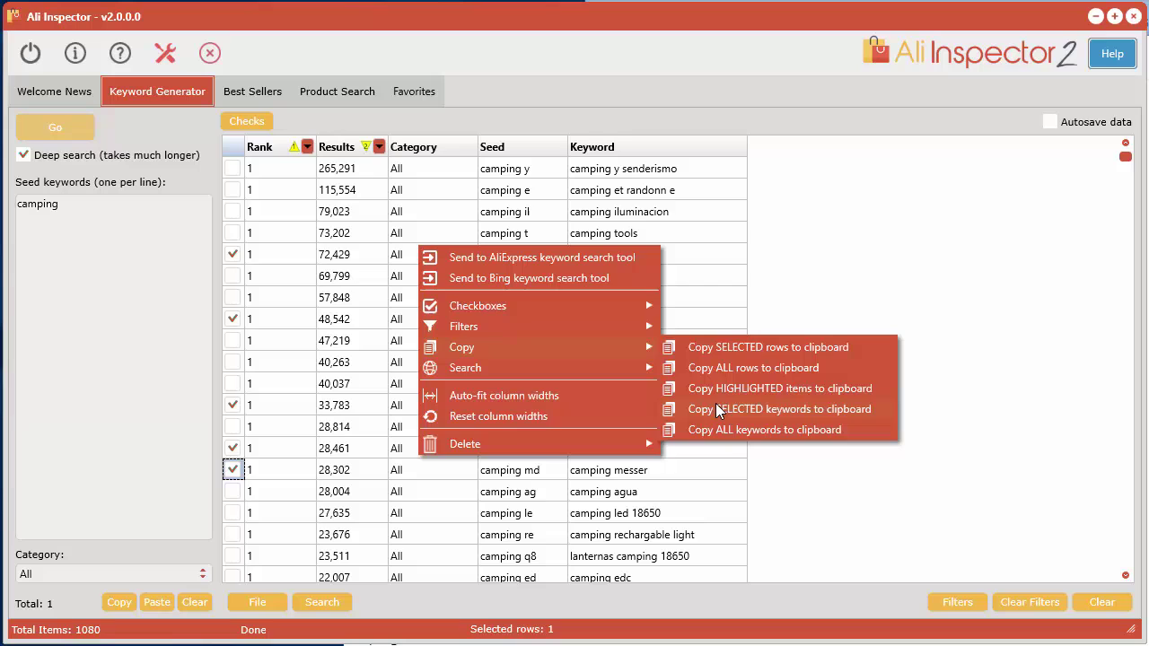
click(774, 411)
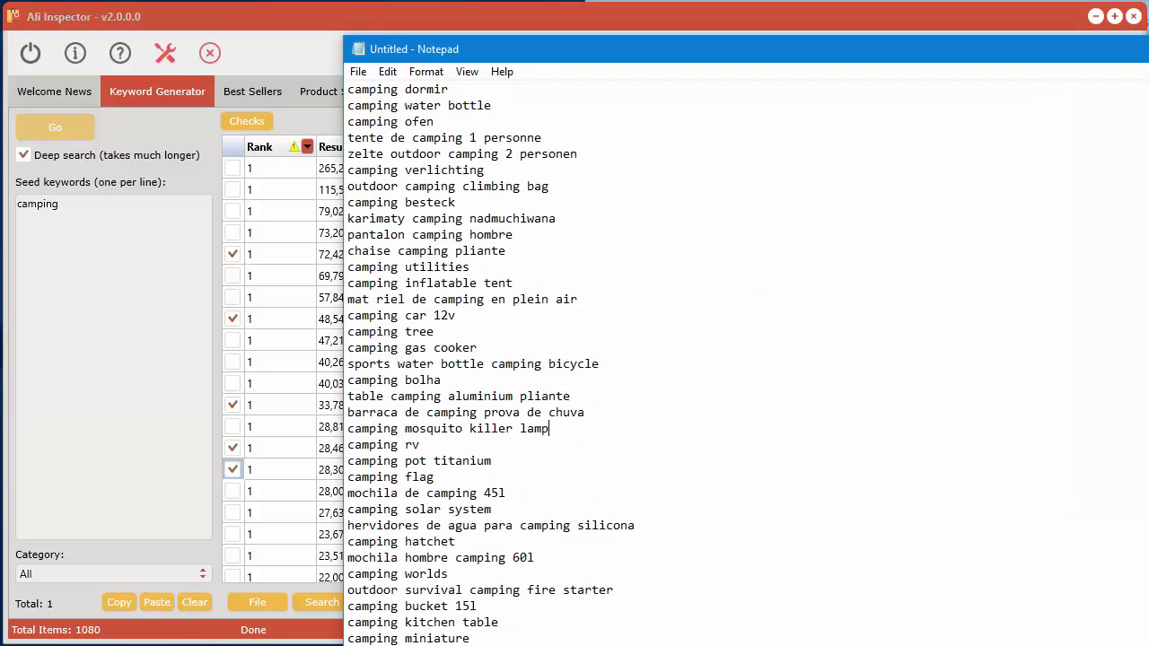
key(ctrl+v)
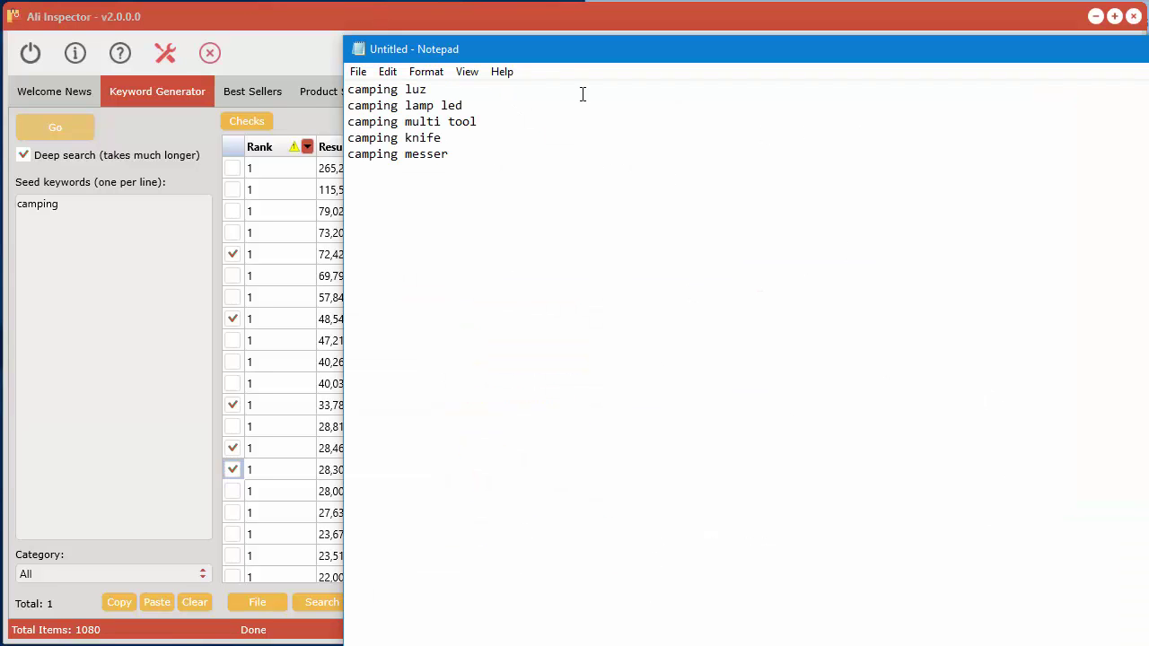
drag(569, 51, 872, 110)
click(583, 298)
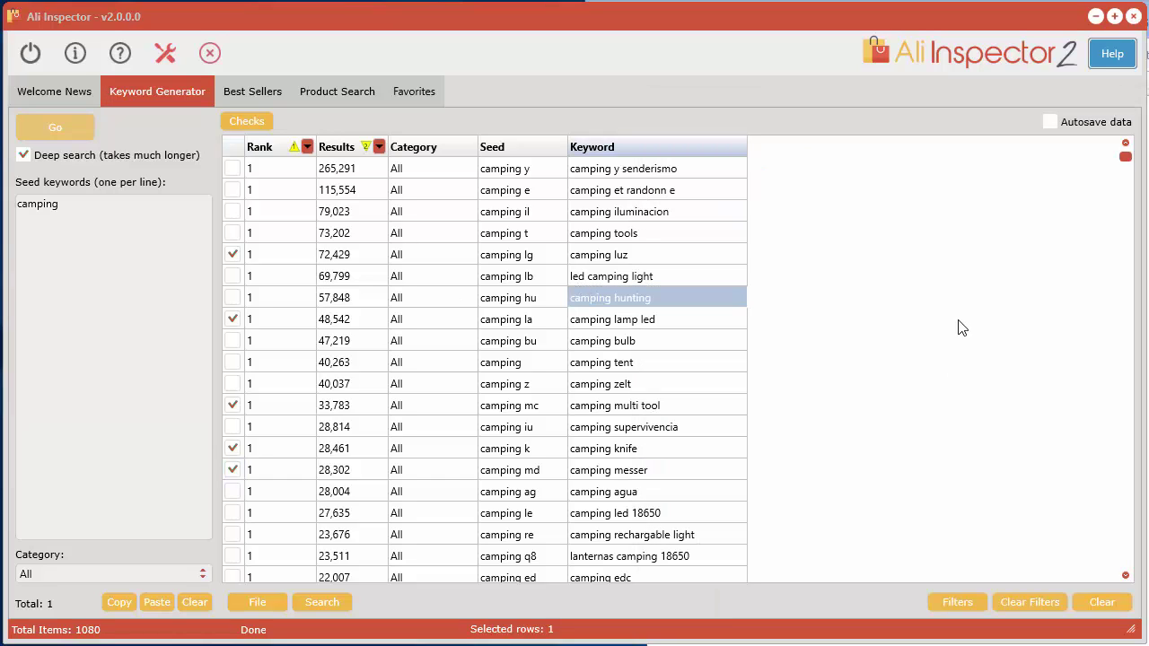
Tick every row via Checks, then untick every row again.
click(252, 122)
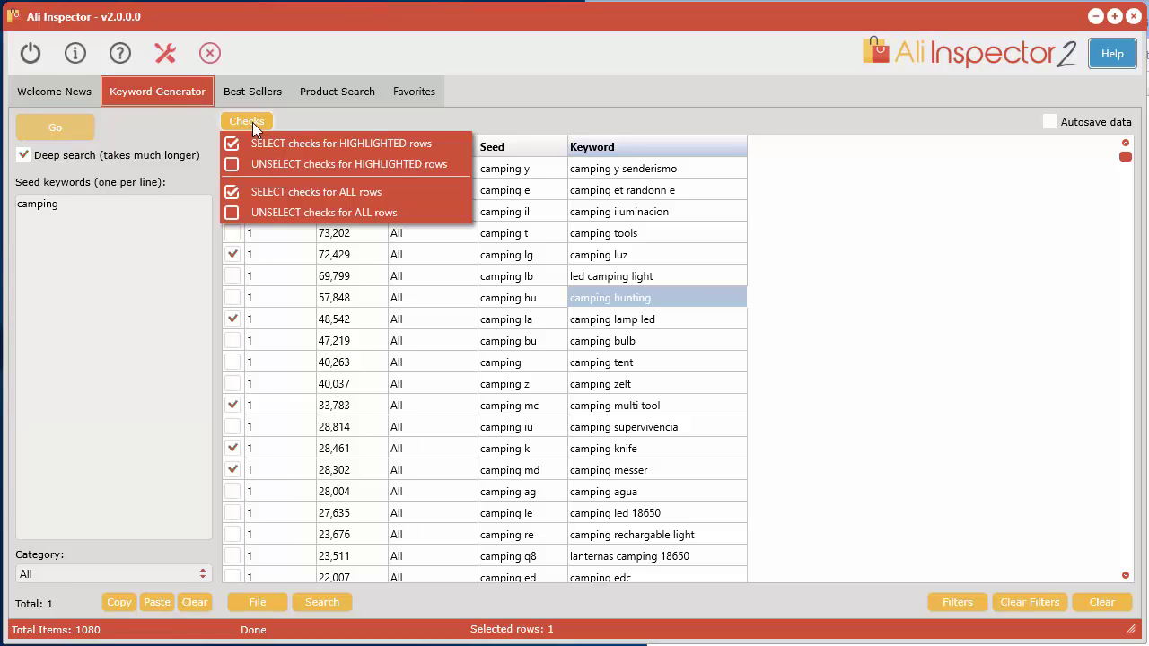
click(277, 193)
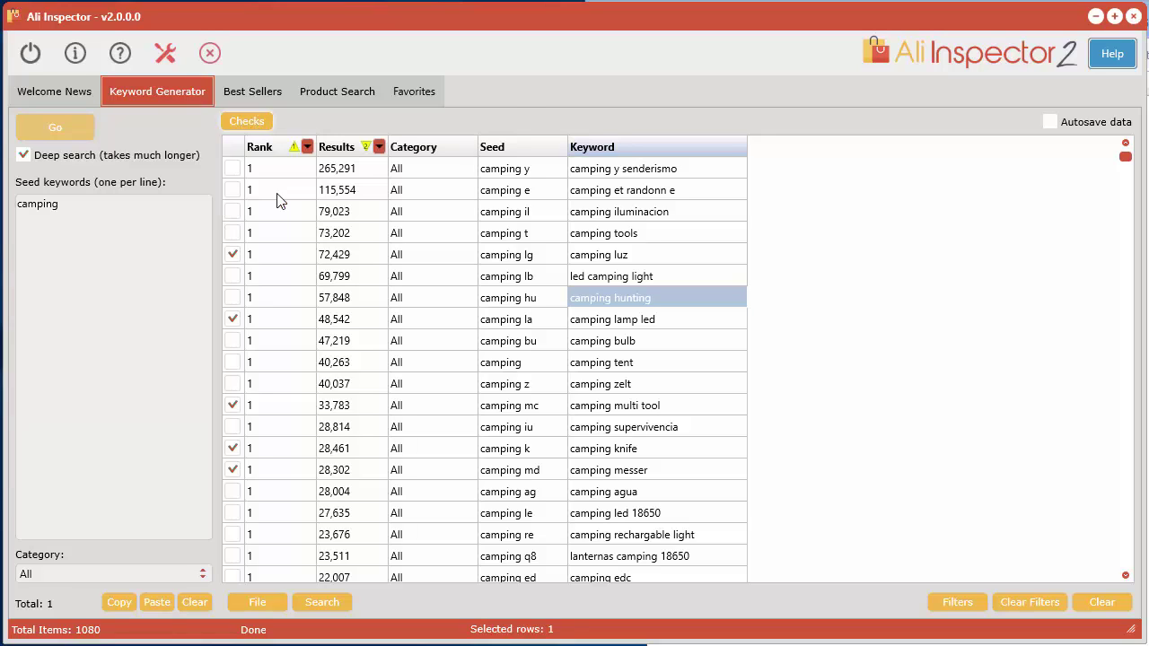
click(239, 120)
click(274, 212)
click(254, 122)
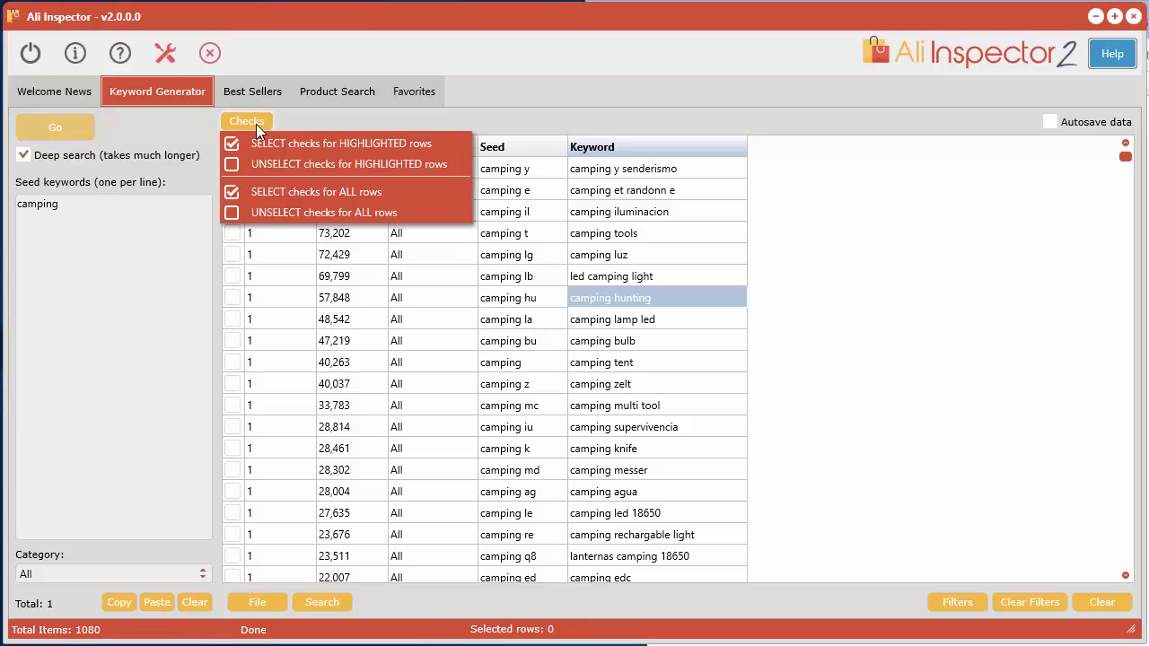
click(395, 276)
Ctrl-highlight seven cells, including the 73,202, 48,542, 33,783 and 69,799 results.
click(371, 232)
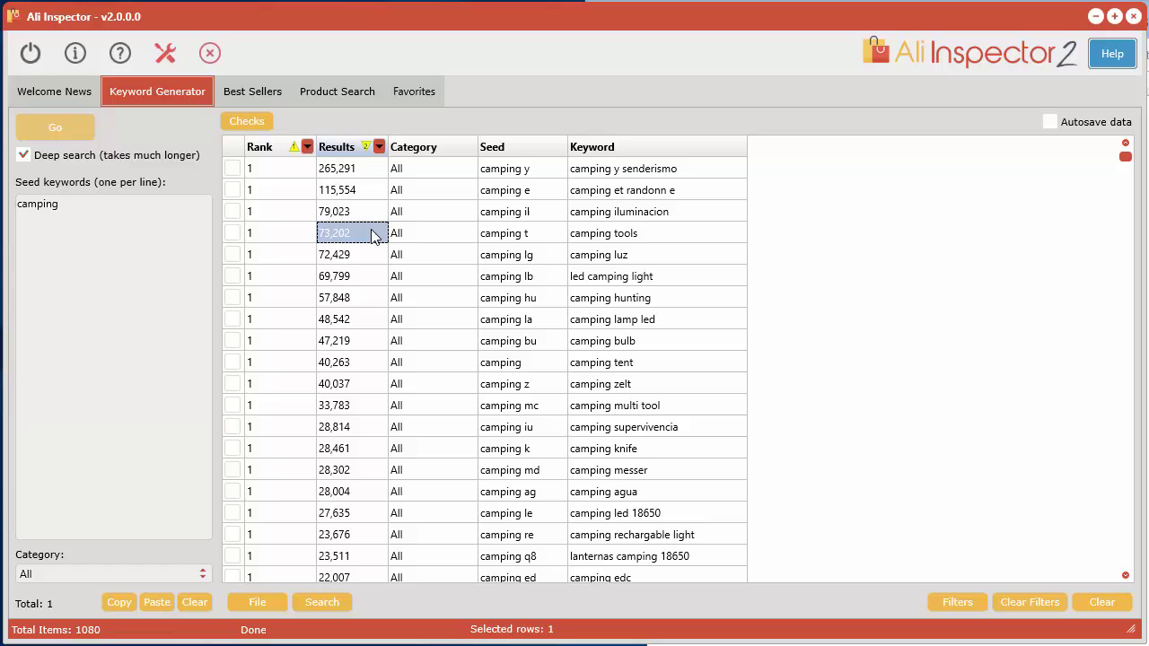
ctrl+click(369, 319)
ctrl+click(384, 406)
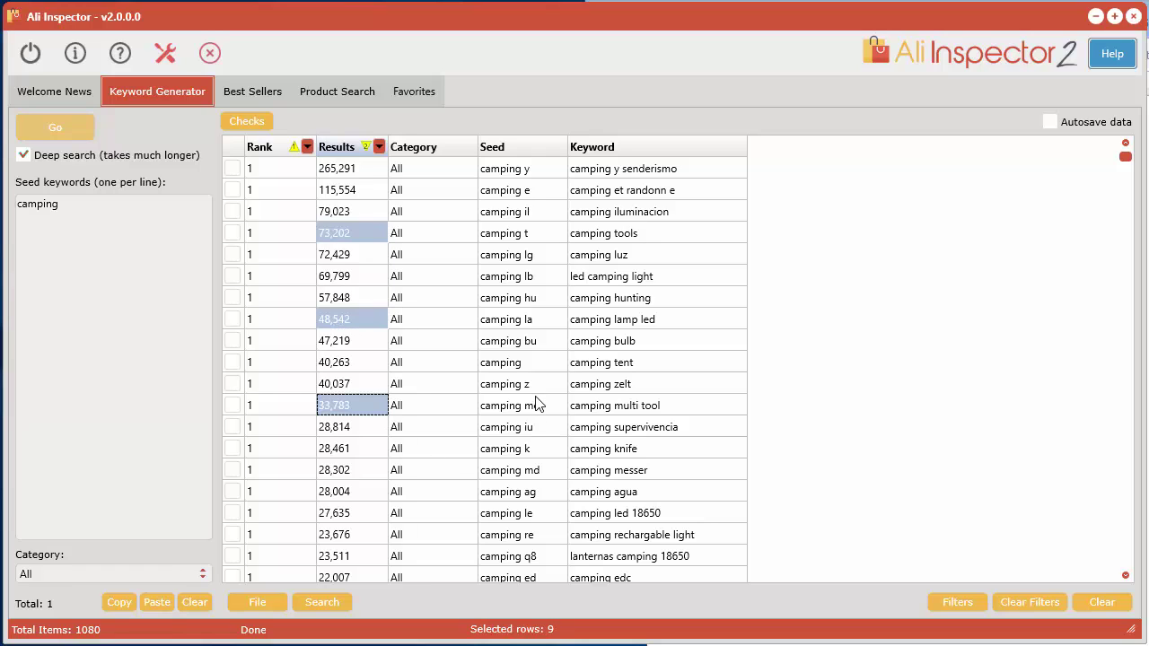
ctrl+click(537, 406)
ctrl+click(508, 298)
ctrl+click(510, 275)
ctrl+click(352, 277)
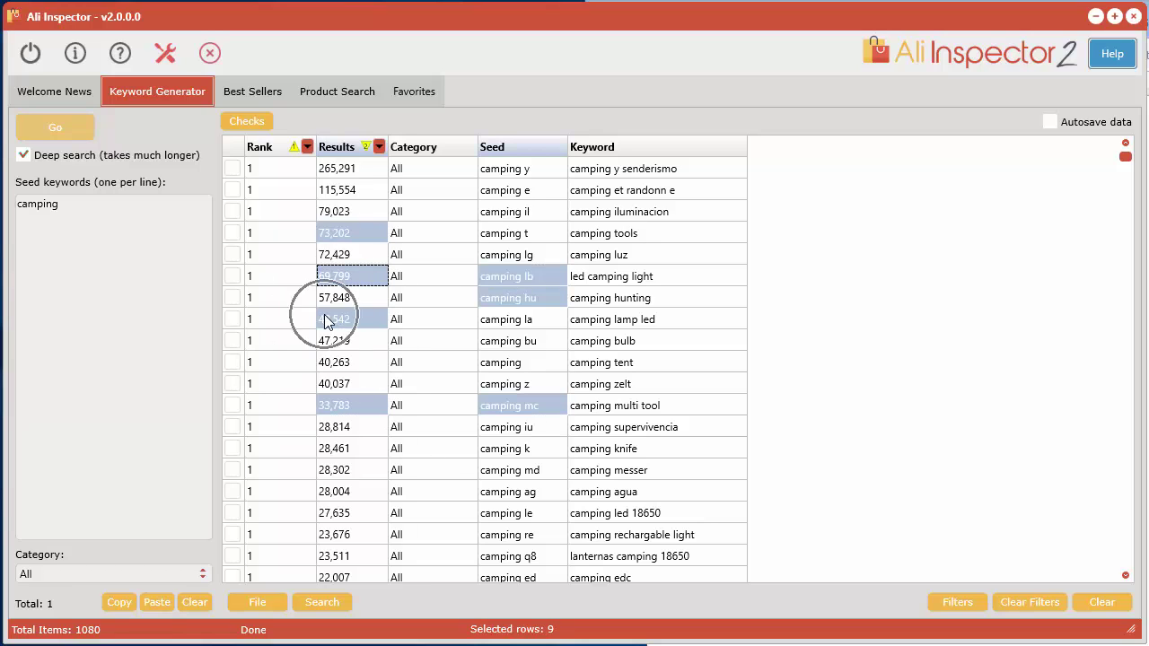
Tick only rows with highlighted cells, then untick all rows.
click(246, 122)
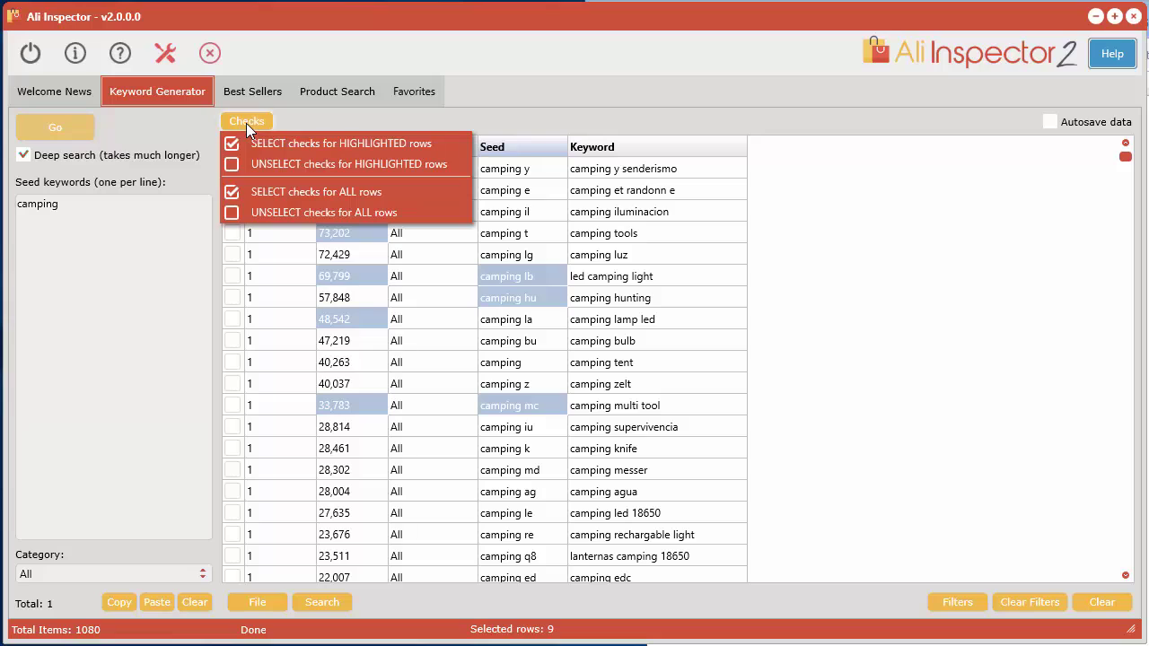
click(374, 144)
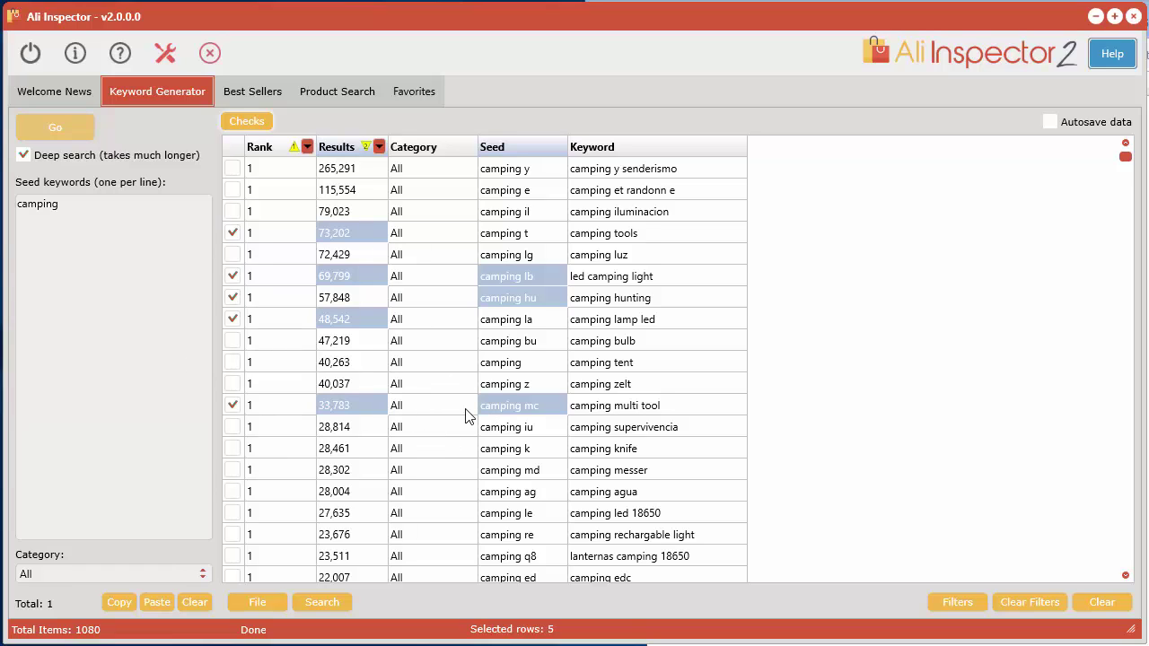
click(256, 122)
click(302, 162)
click(254, 121)
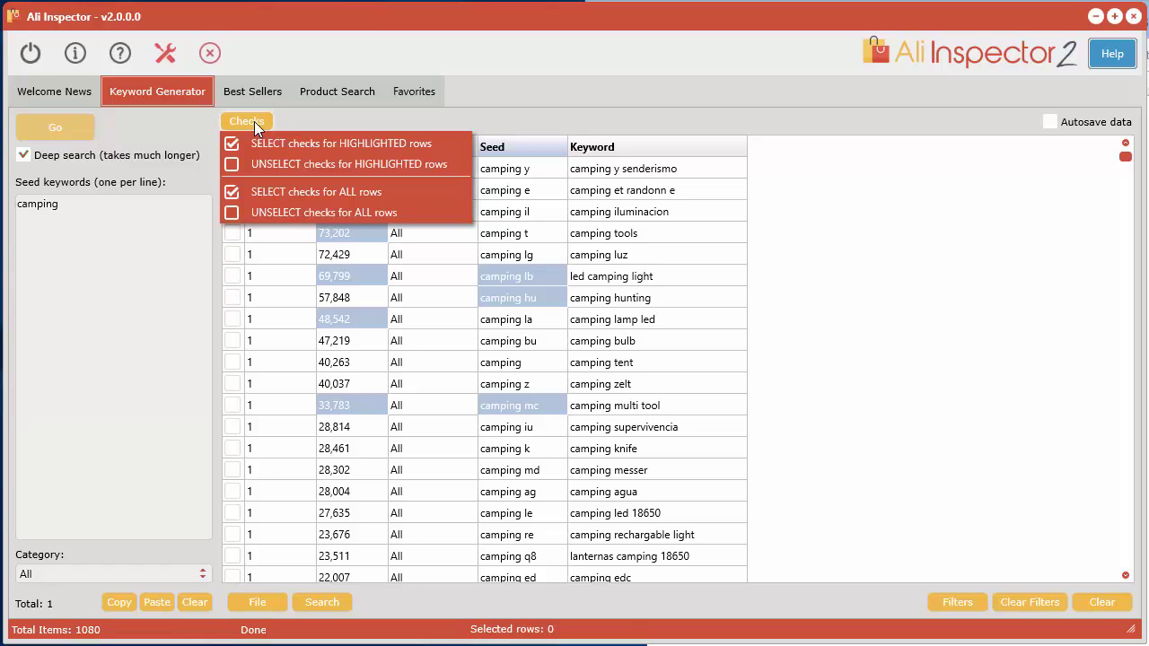
click(662, 278)
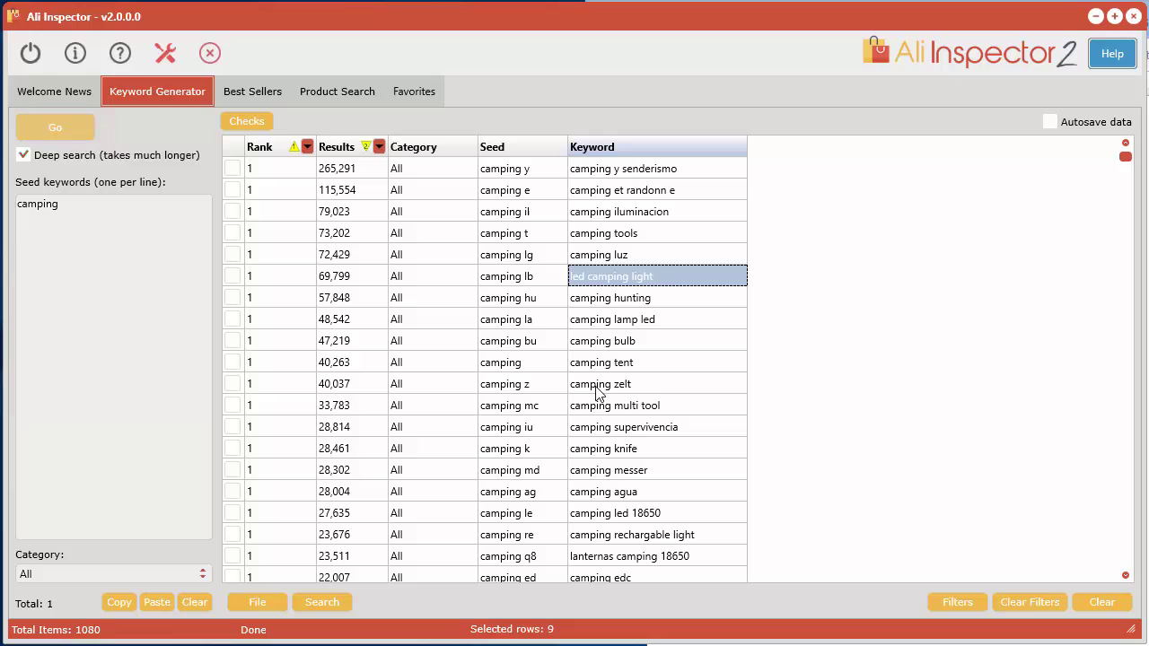
click(548, 321)
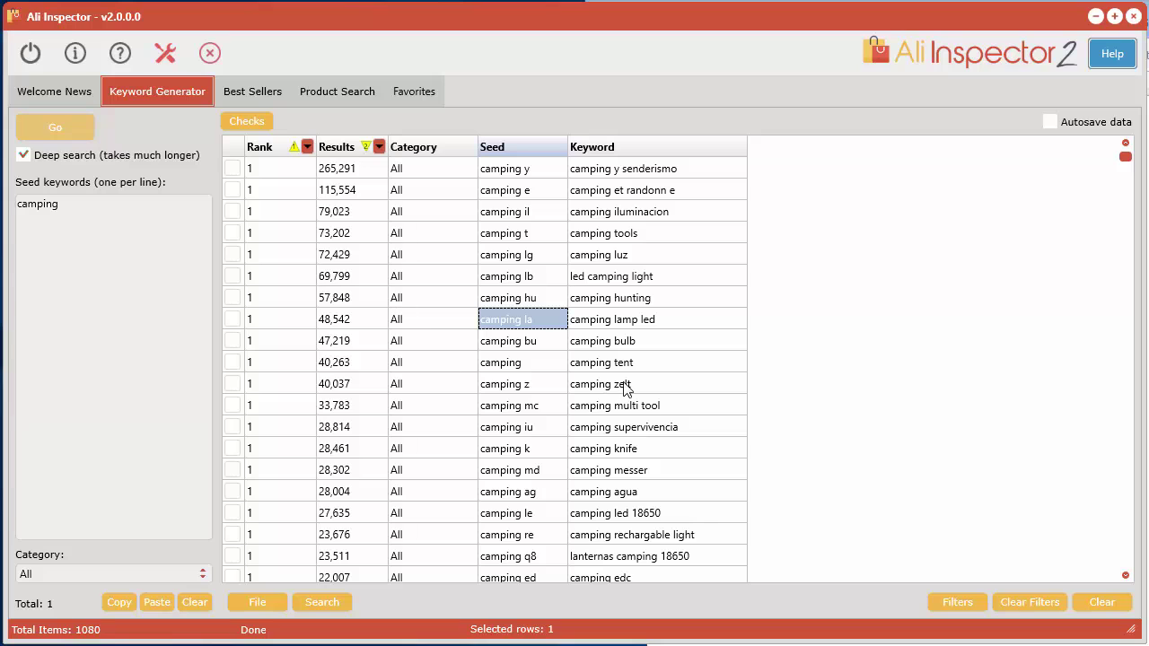
scroll(660, 440, down, 1)
scroll(660, 440, down, 2)
scroll(662, 469, up, 3)
click(667, 255)
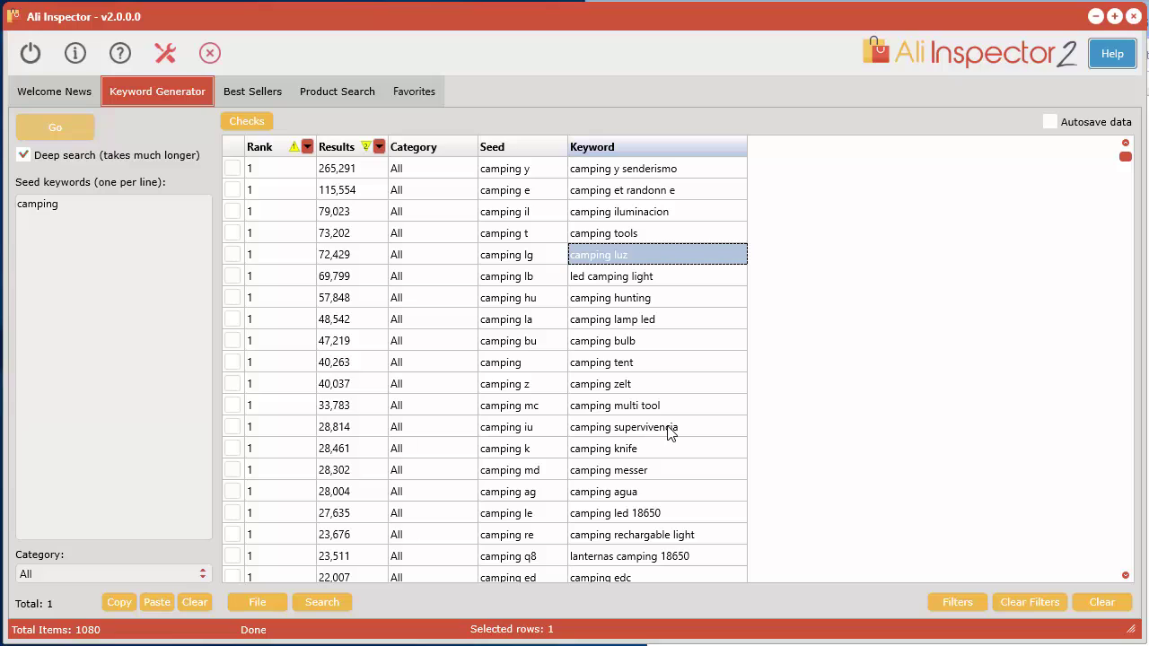
click(636, 386)
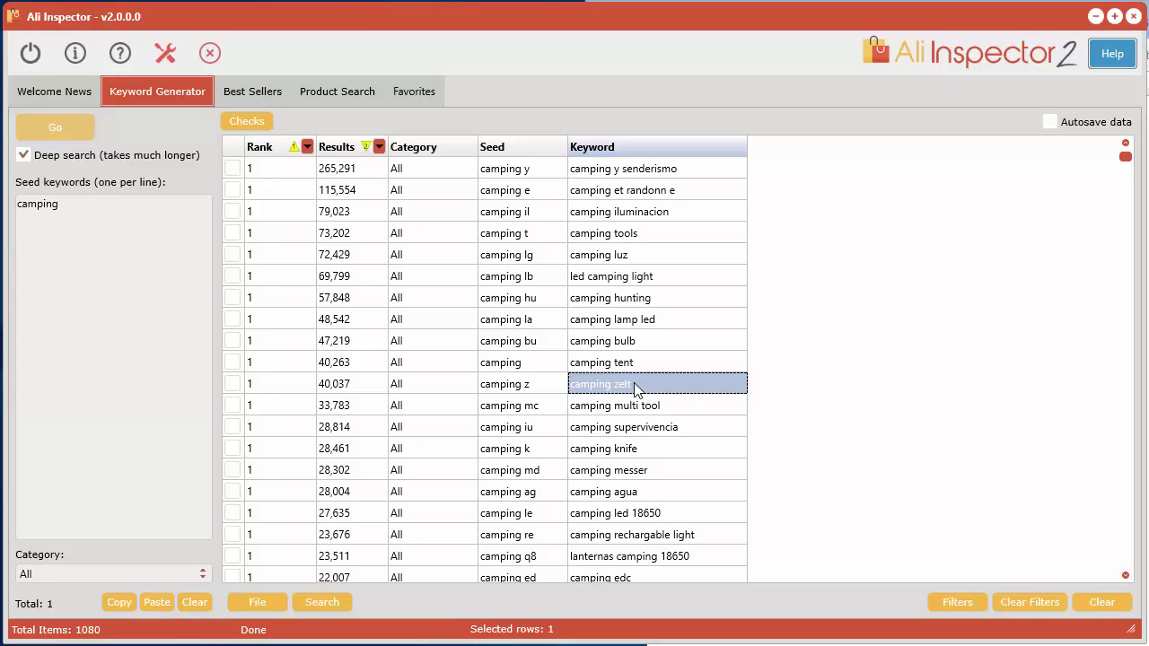